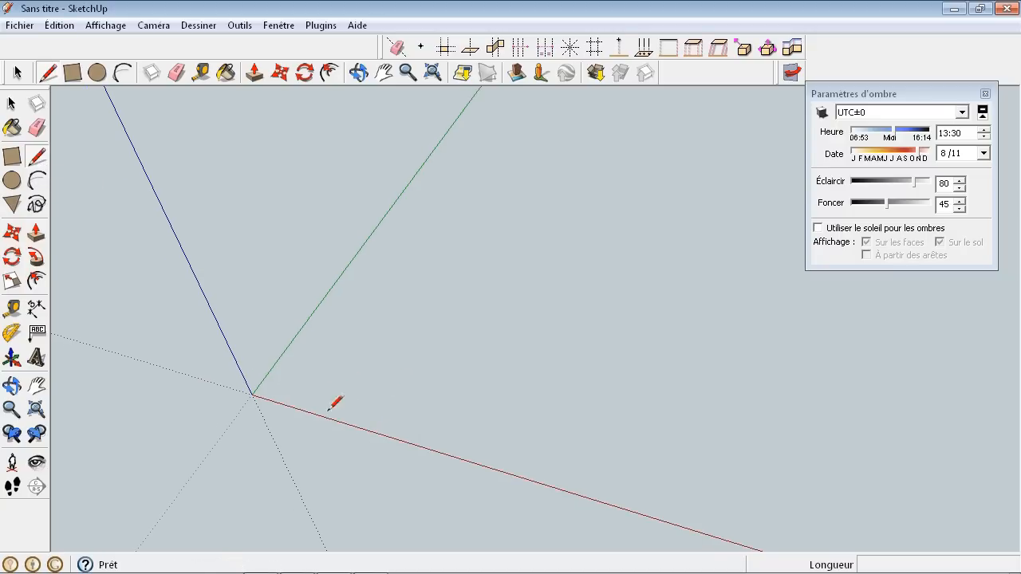
Step: Draw a 12 × 2 cm rectangle flat on the ground as the plank's cross-section
left_click(265, 397)
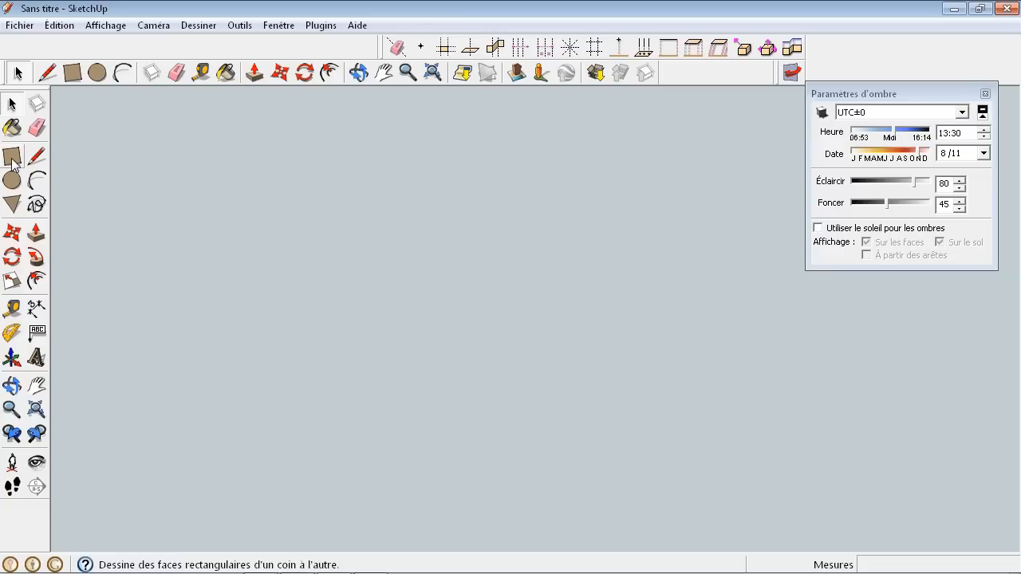
left_click(12, 159)
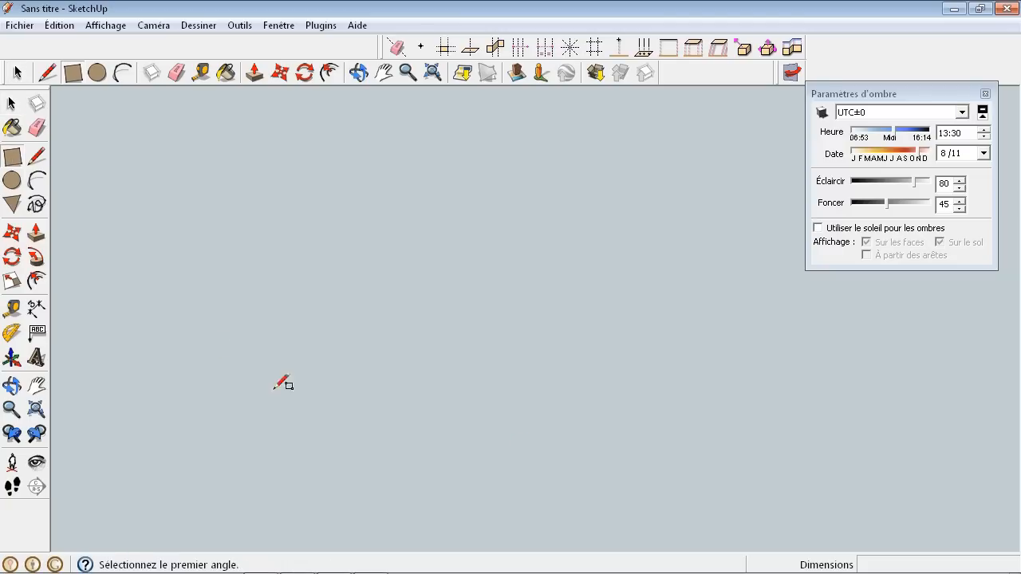
left_click(390, 468)
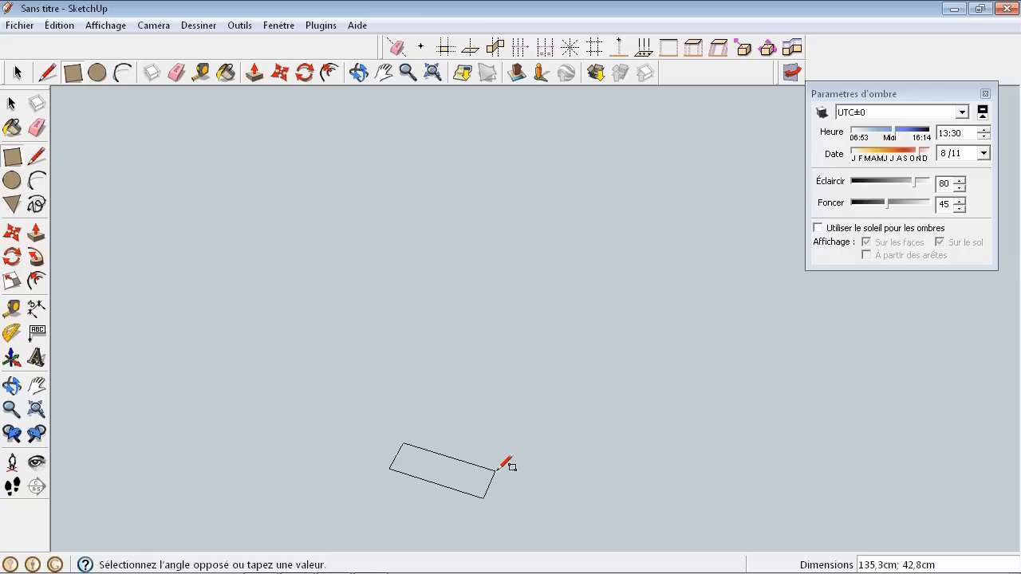
type("12;2")
key("Return")
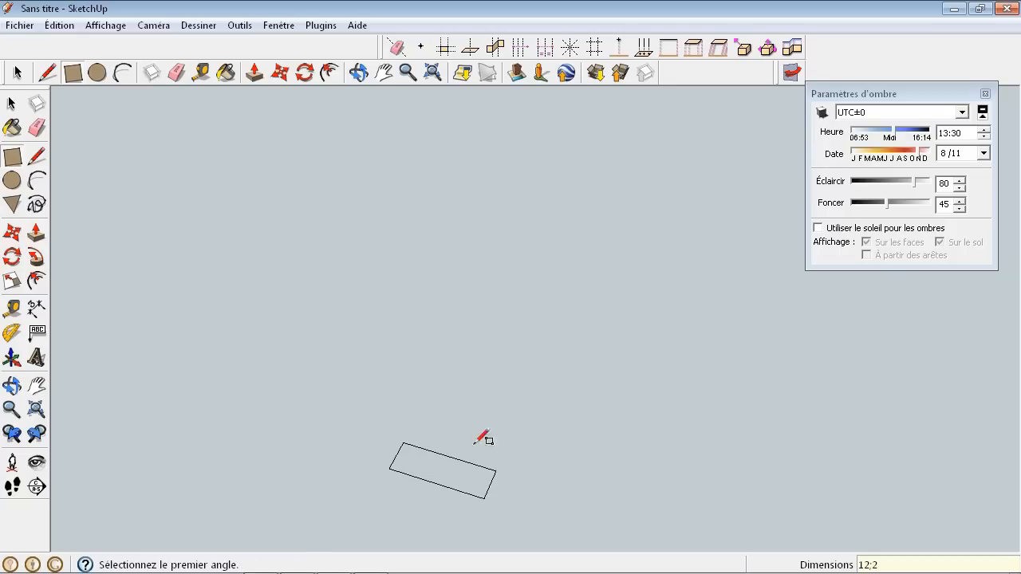
scroll(479, 442, "down", 8)
scroll(479, 411, "up", 5)
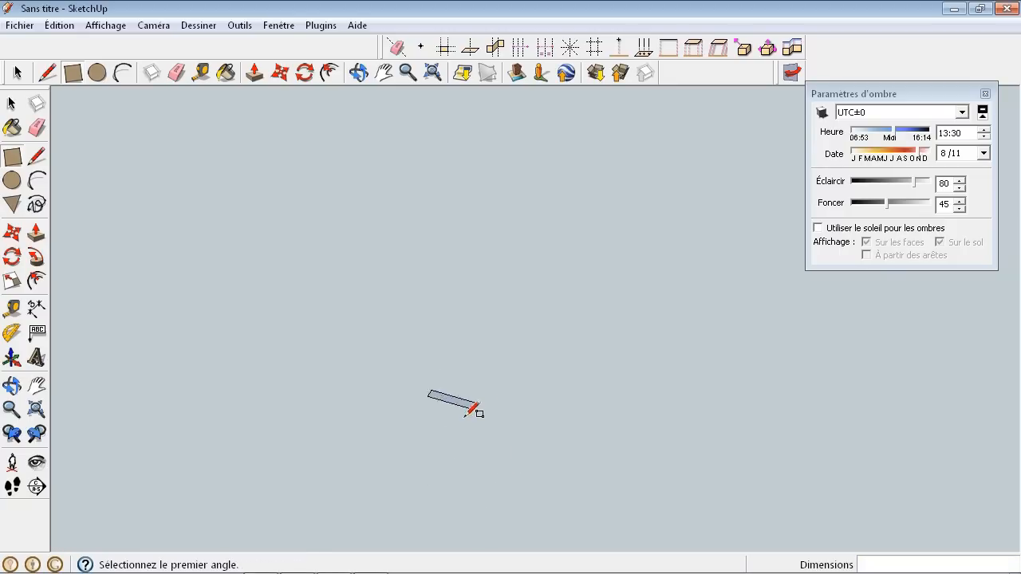
scroll(463, 394, "down", 2)
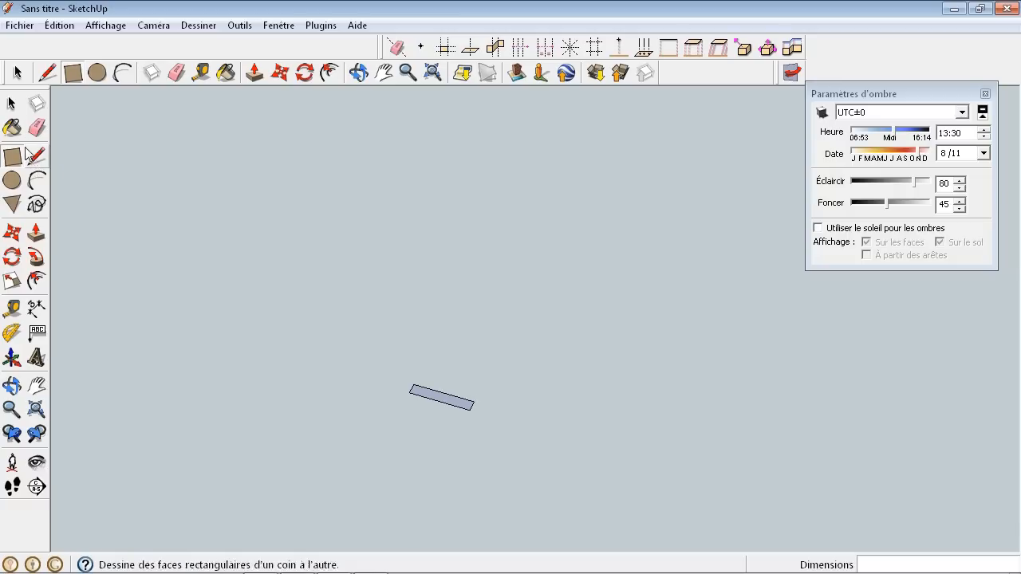
Step: Push/Pull the small rectangle upward 250 cm to form a vertical plank
left_click(36, 232)
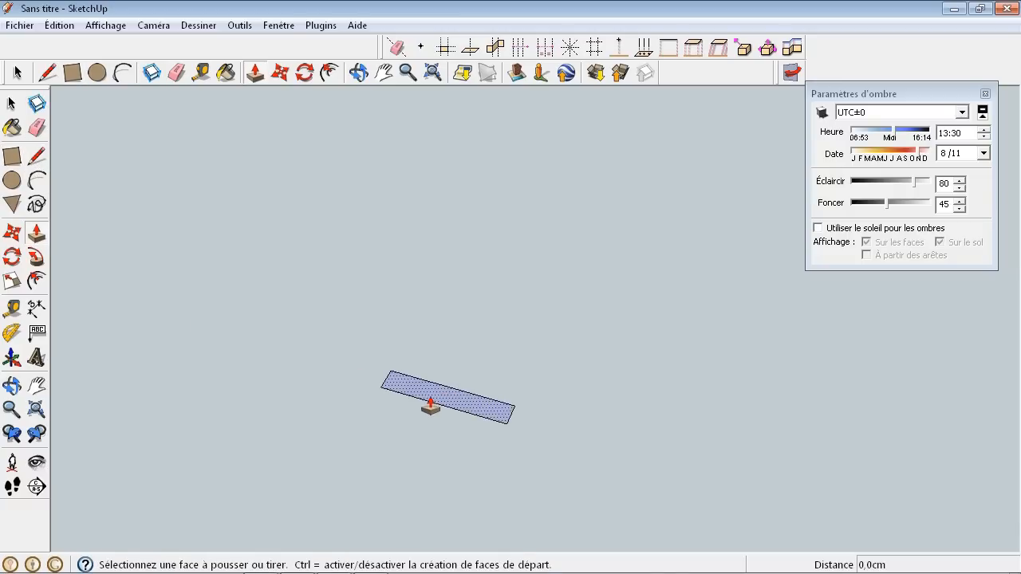
left_click(436, 409)
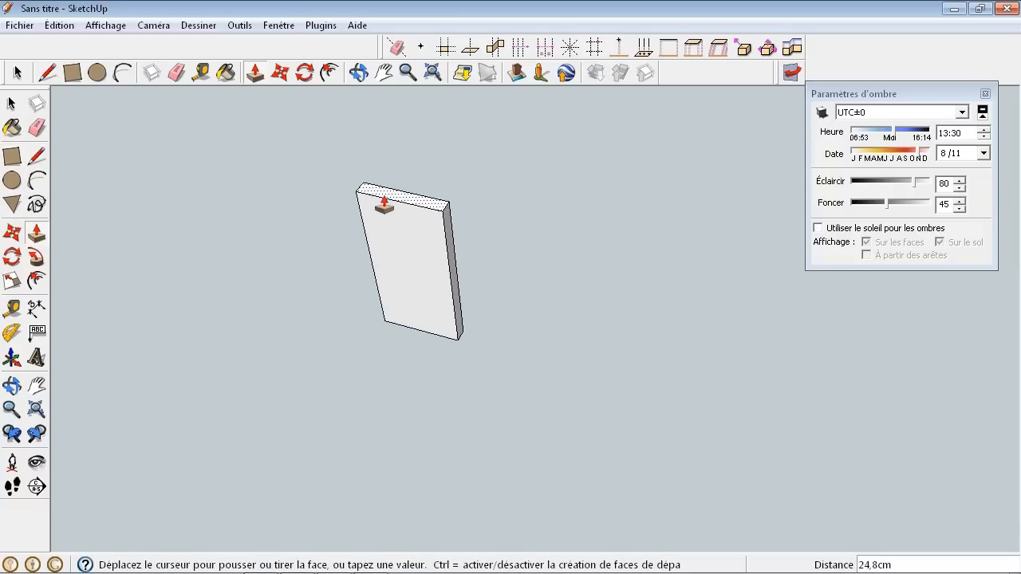
type("250")
key("Return")
middle_click_drag(384, 205, 350, 226)
scroll(348, 258, "down", 3)
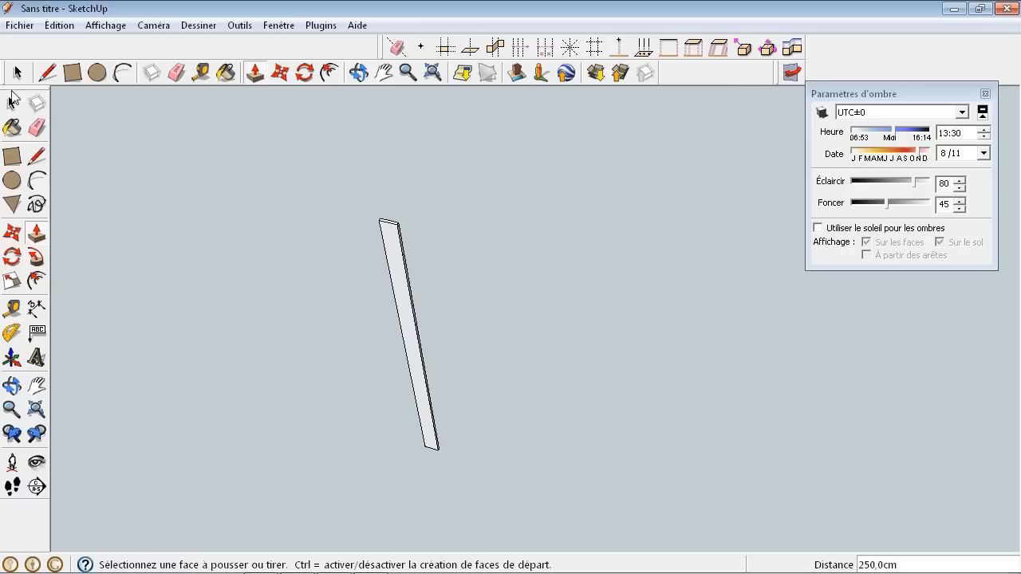
Step: Select the whole plank and turn it into a component named "a"
left_click(11, 103)
left_click(404, 271)
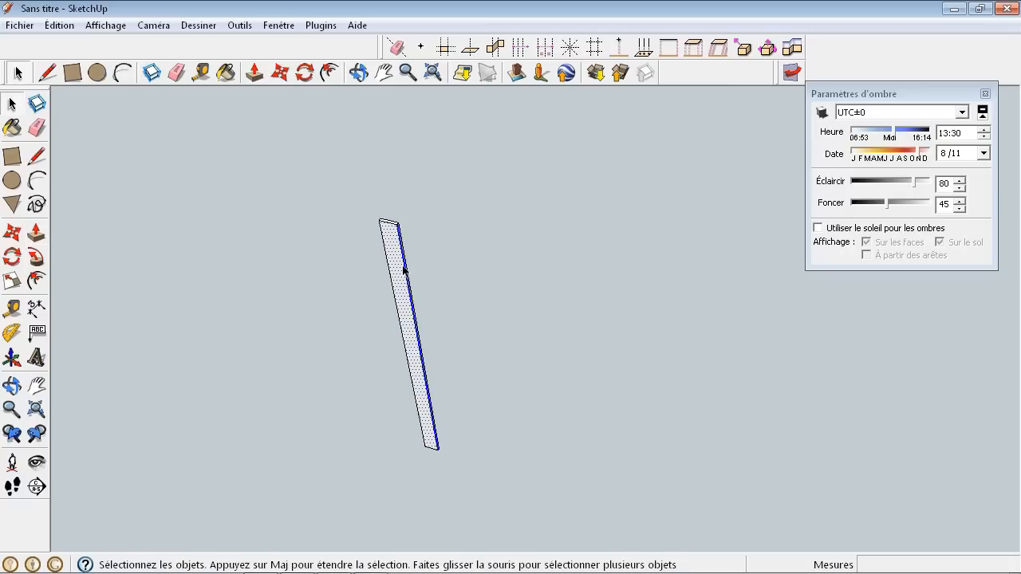
triple_click(402, 273)
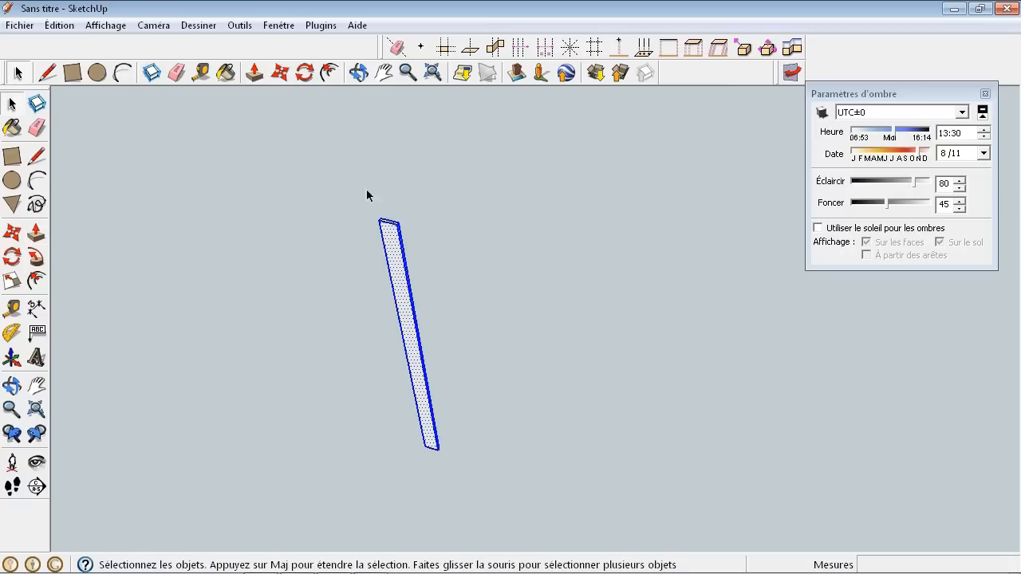
right_click(417, 368)
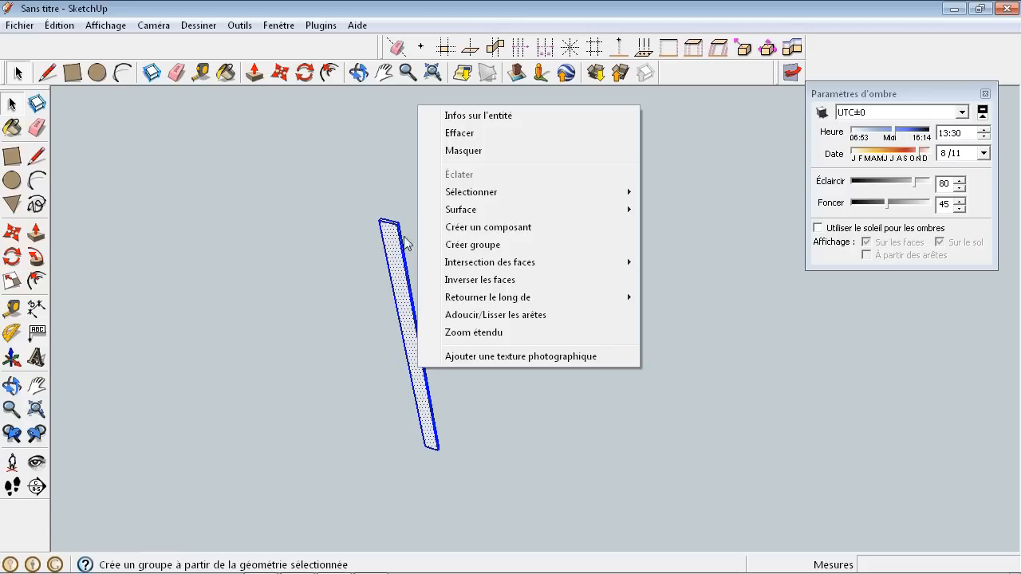
left_click(484, 233)
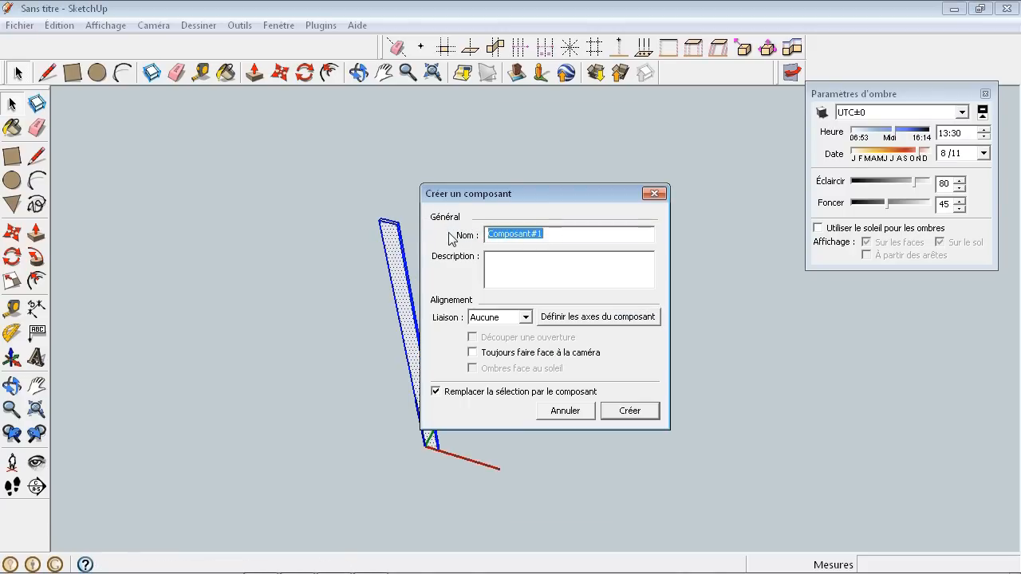
type("a")
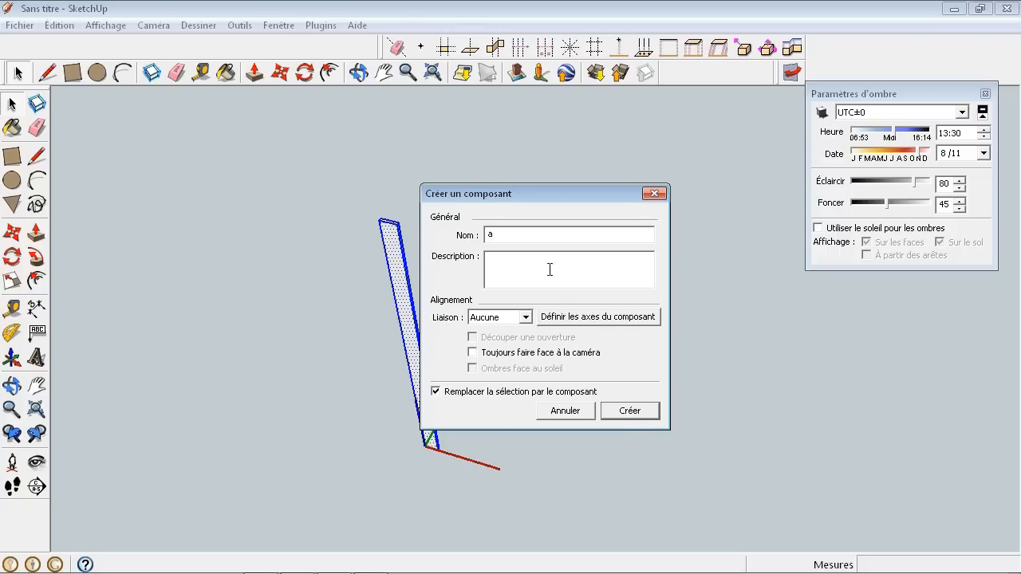
left_click(630, 411)
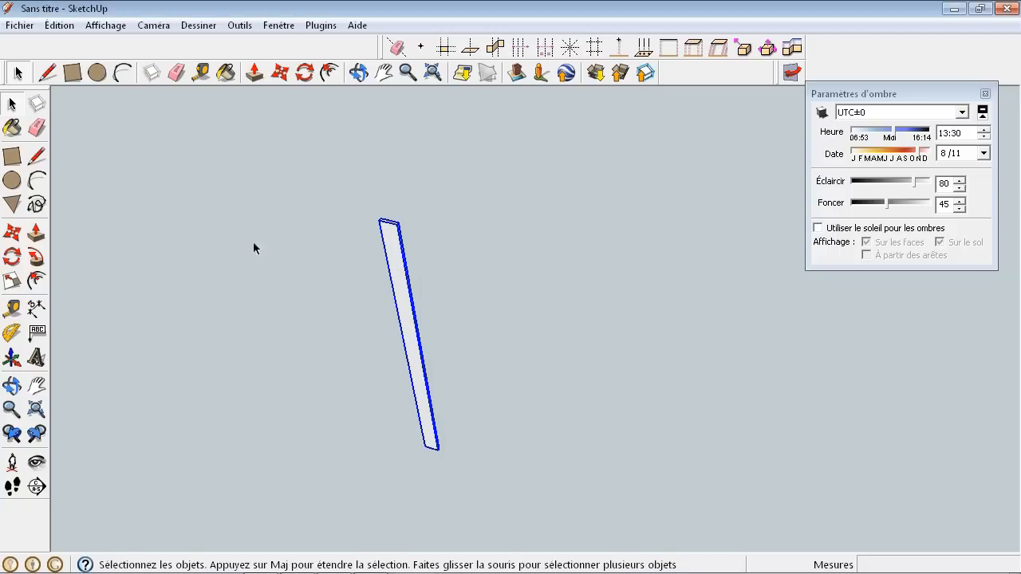
Step: Copy the plank component 12 cm sideways so it abuts the original, and repeat the copy 30 times (*30)
left_click(11, 233)
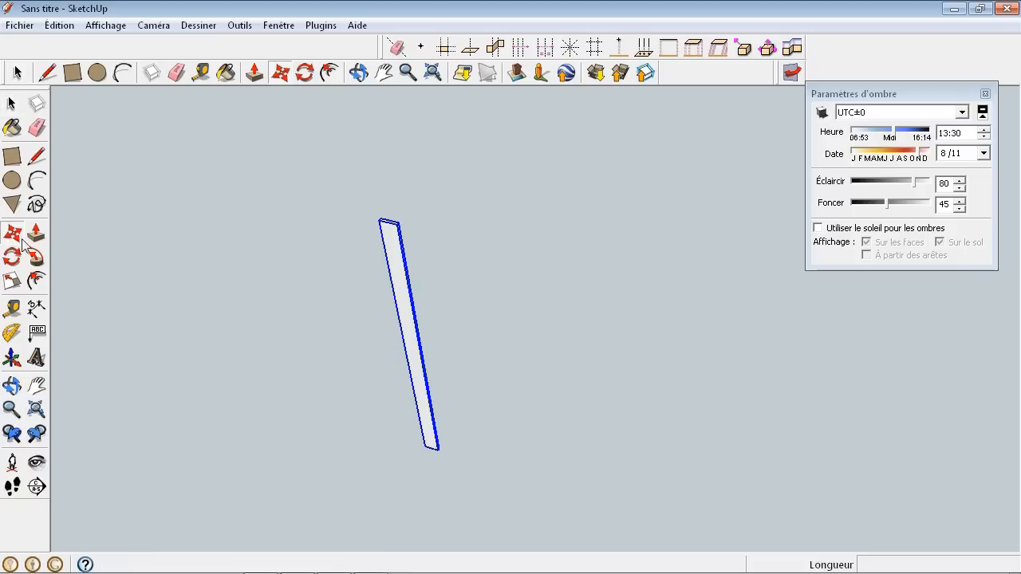
scroll(419, 454, "up", 6)
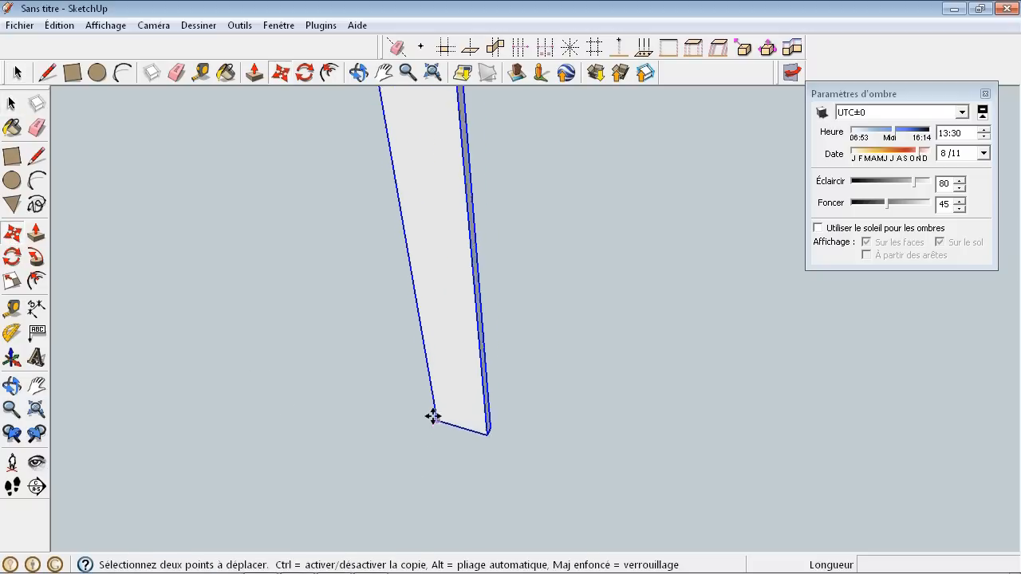
left_click(435, 424)
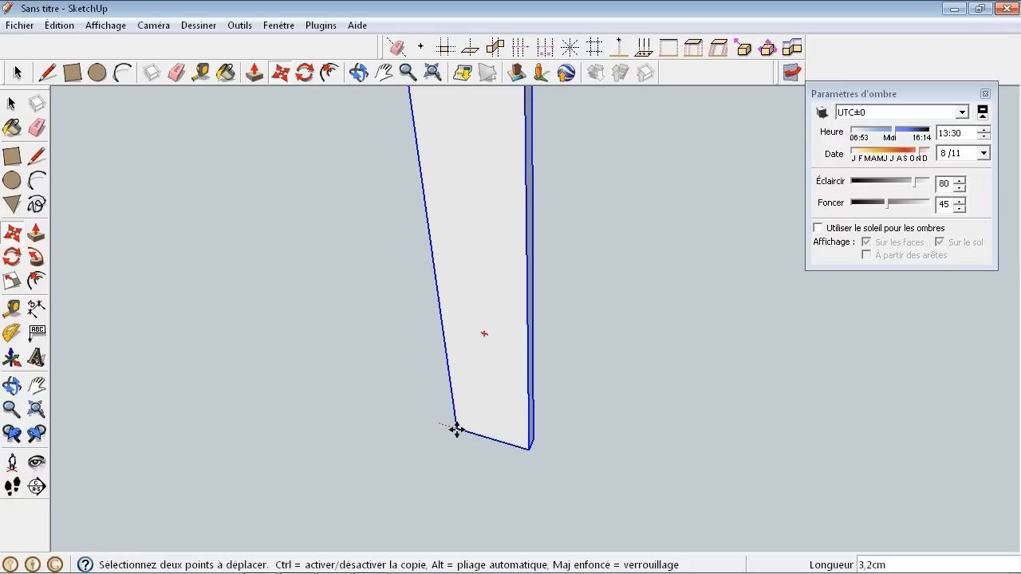
key("ctrl")
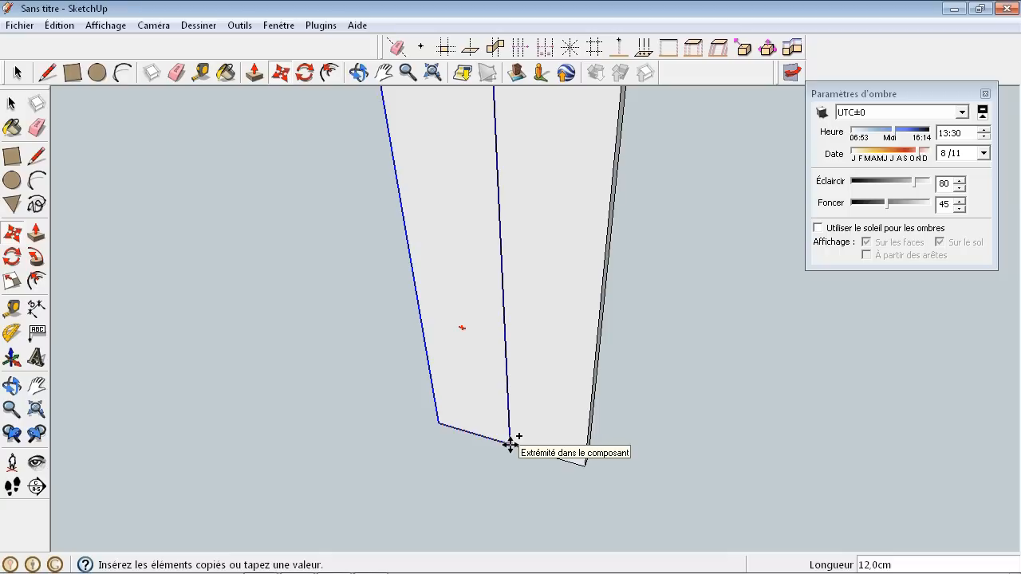
left_click(511, 443)
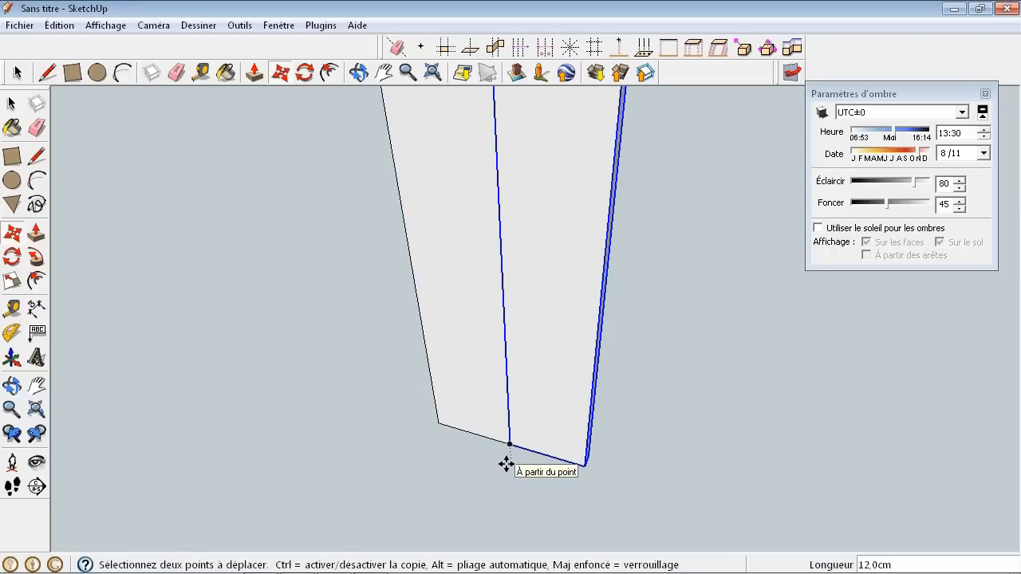
type("*")
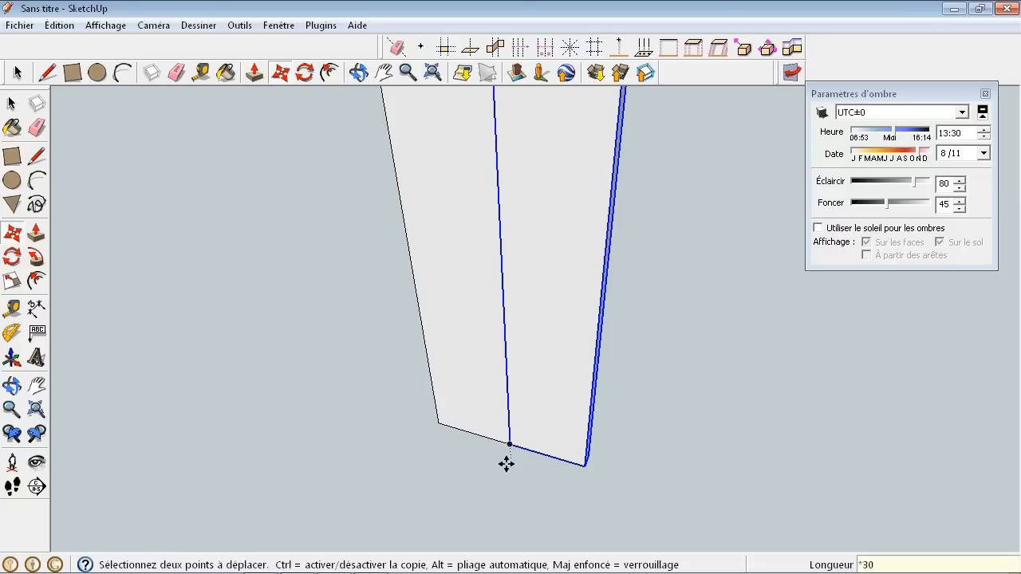
type("30")
key("Return")
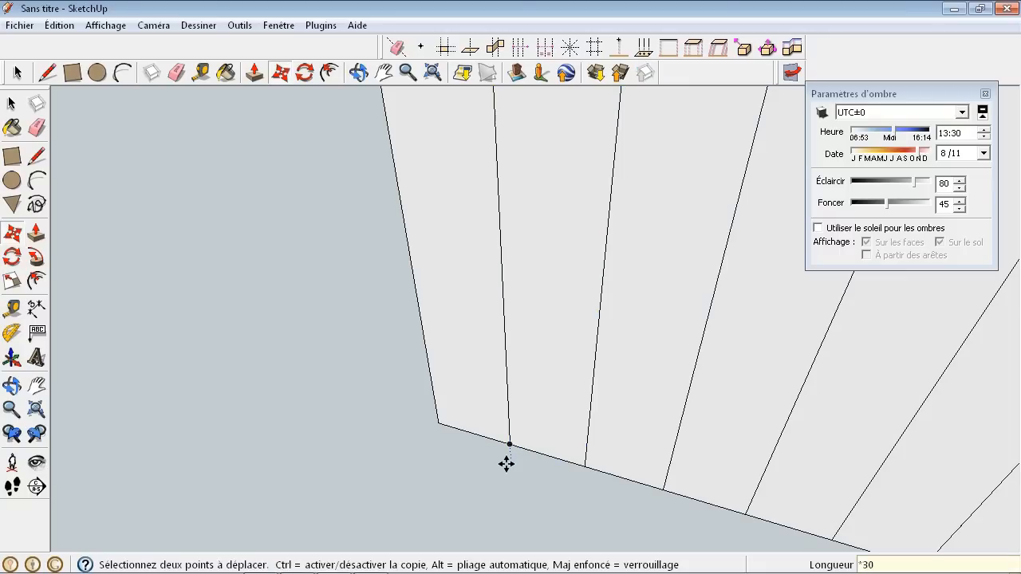
scroll(449, 399, "down", 6)
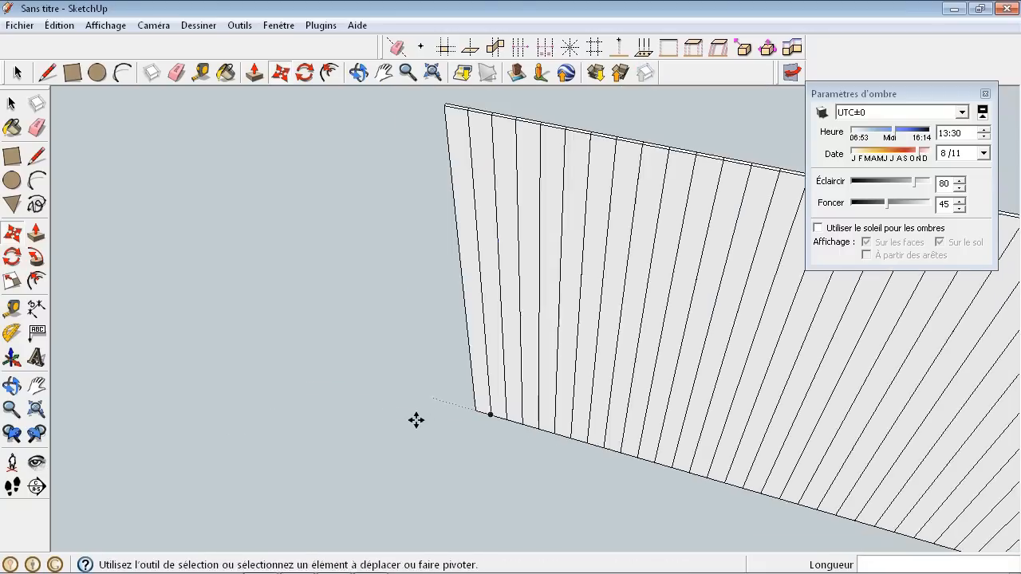
Step: Open the first plank component of the row for editing and select all its geometry
scroll(451, 392, "up", 6)
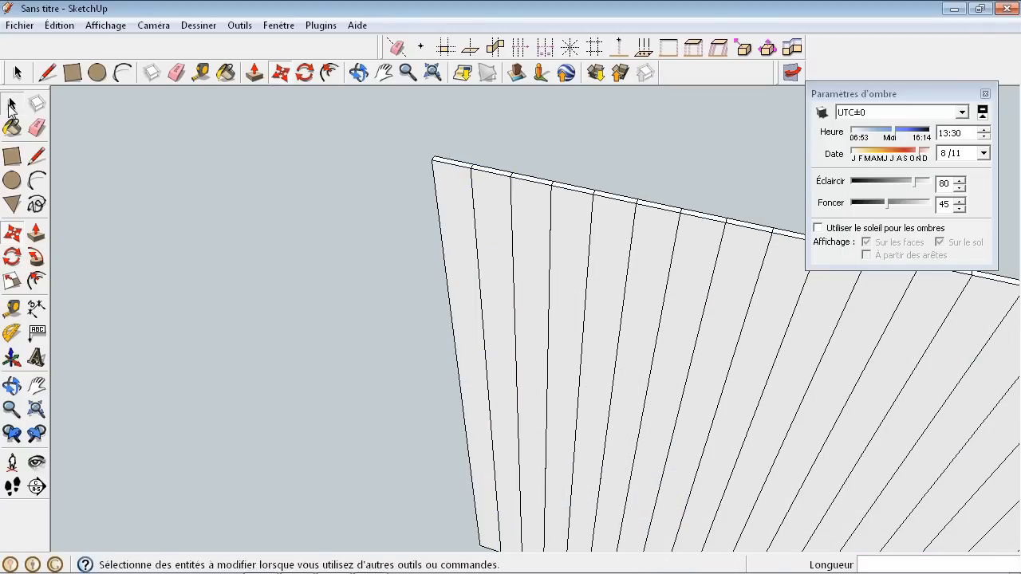
left_click(11, 103)
scroll(466, 170, "up", 3)
double_click(458, 171)
scroll(459, 172, "up", 1)
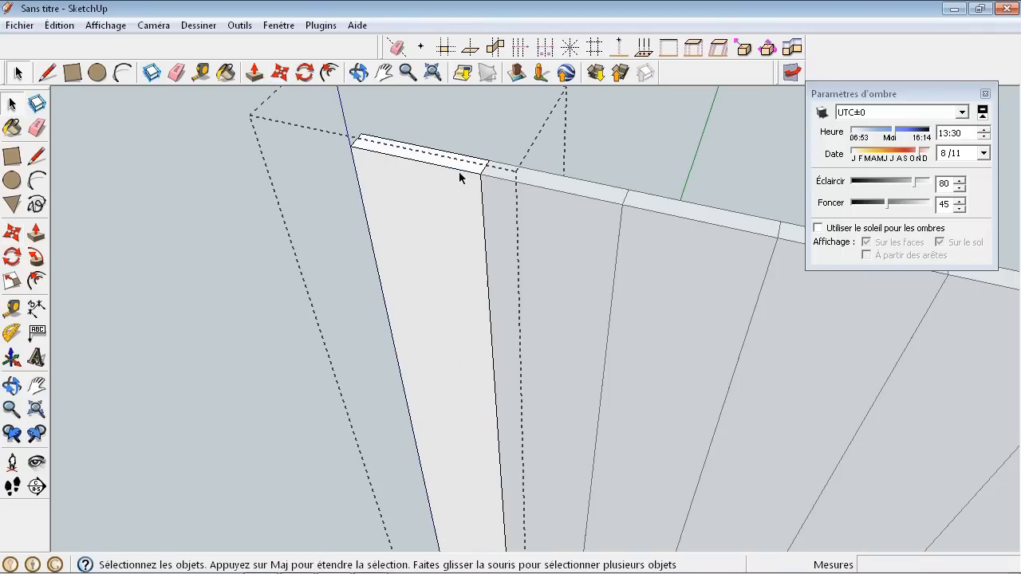
key("ctrl+a")
middle_click_drag(434, 265, 426, 244)
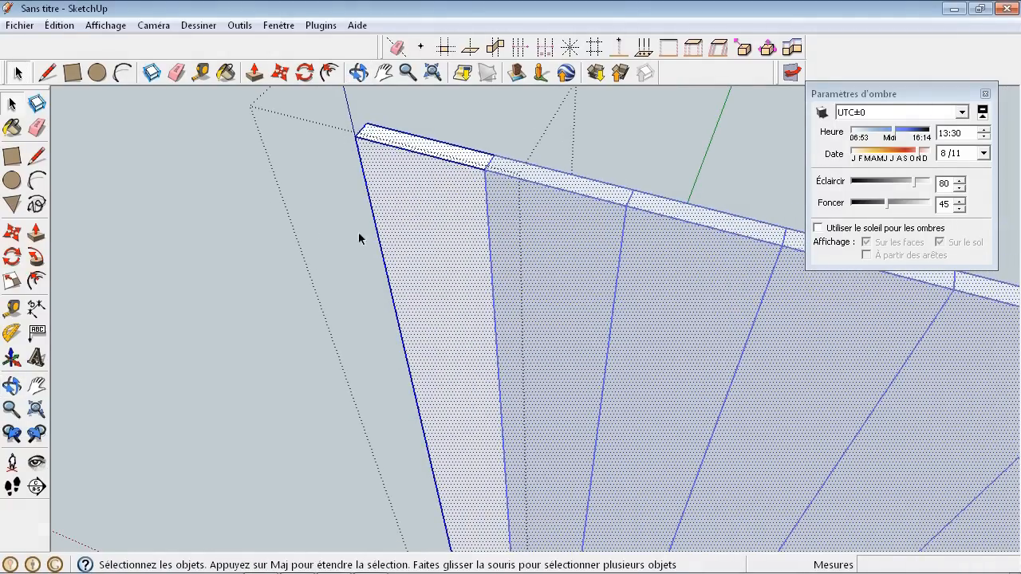
scroll(468, 107, "up", 3)
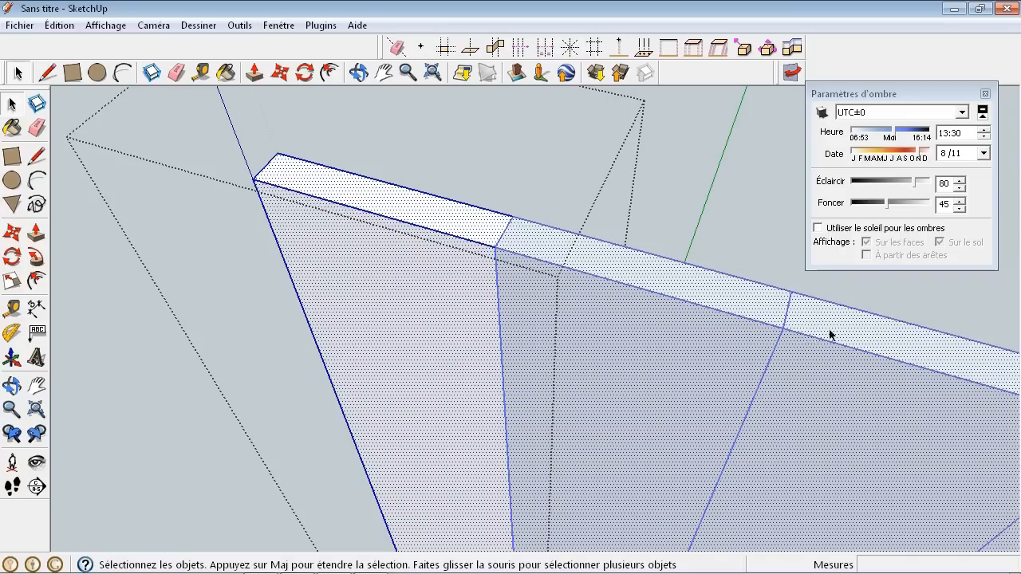
Step: Hide the similar components while editing the plank (Masquer les composants similaires)
left_click(116, 29)
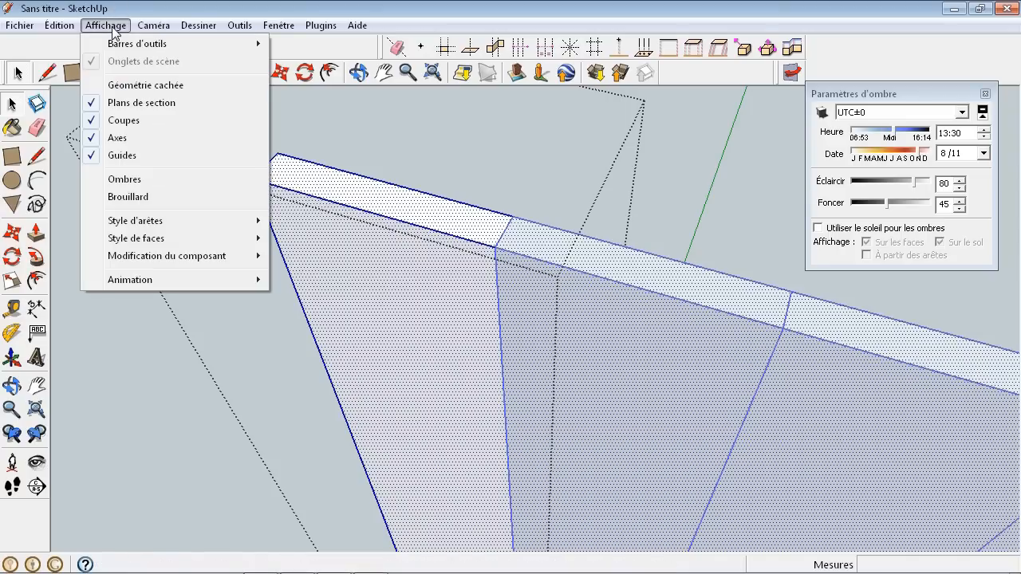
mouse_move(130, 263)
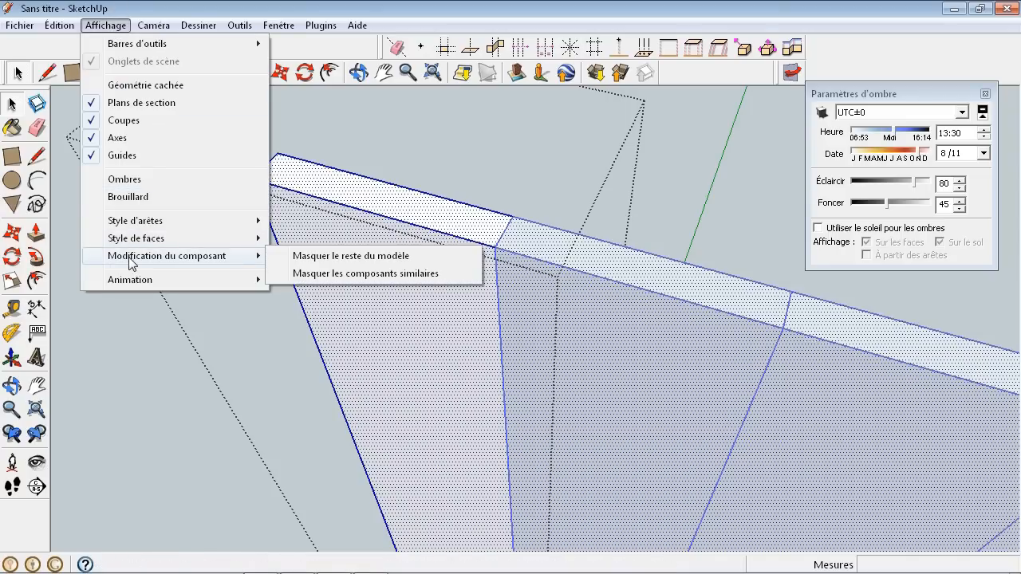
left_click(308, 277)
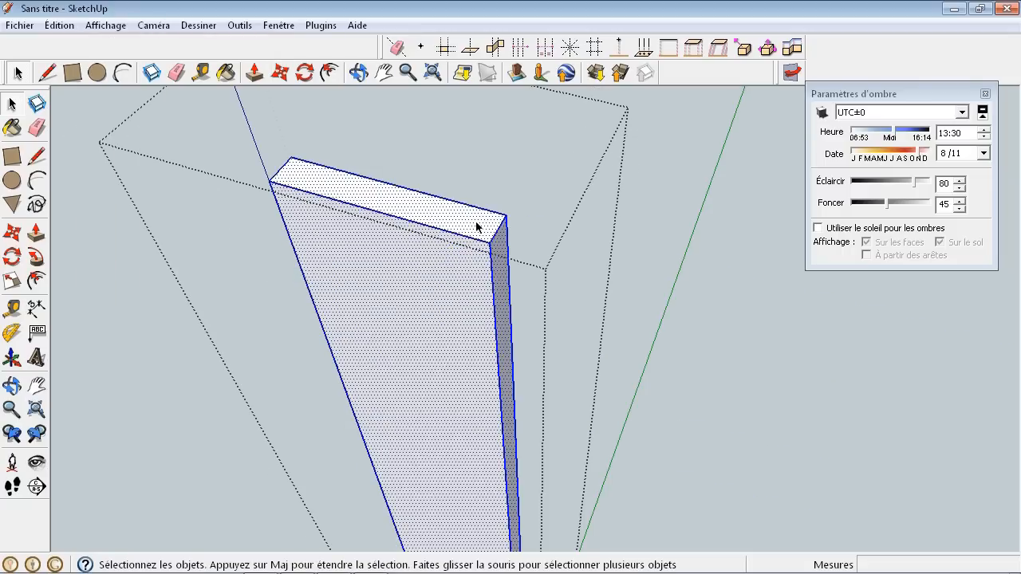
scroll(412, 165, "up", 3)
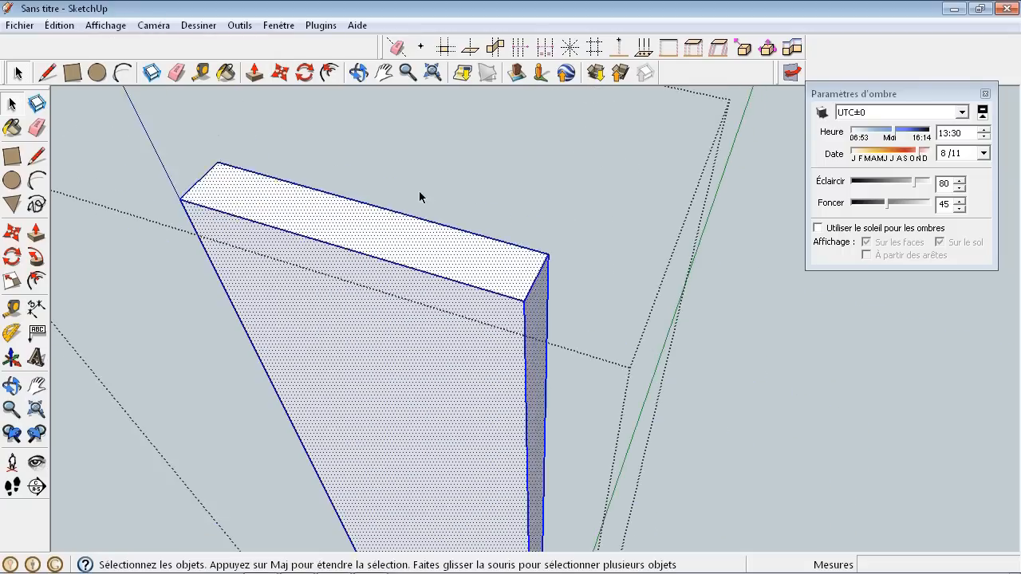
scroll(419, 192, "down", 3)
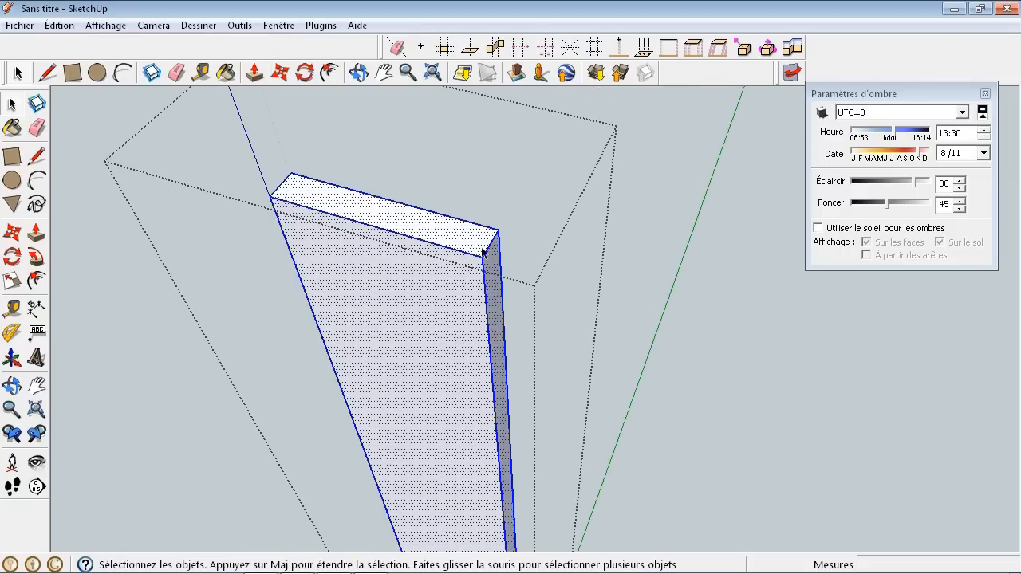
left_click(105, 25)
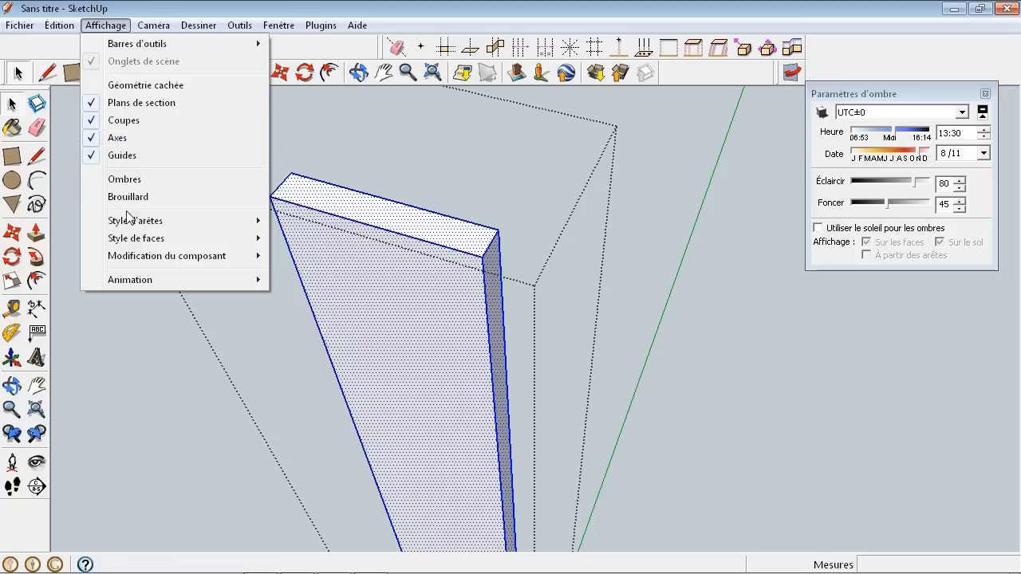
mouse_move(158, 256)
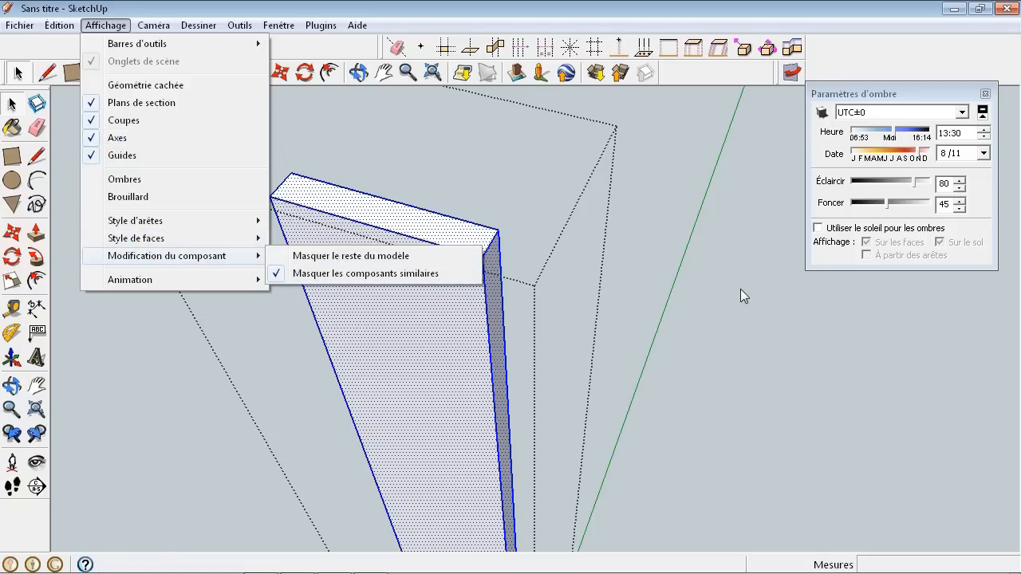
Step: Copy one vertical edge of the plank's narrow side about 0.5 cm inward along the top edge
left_click(472, 231)
scroll(472, 237, "up", 6)
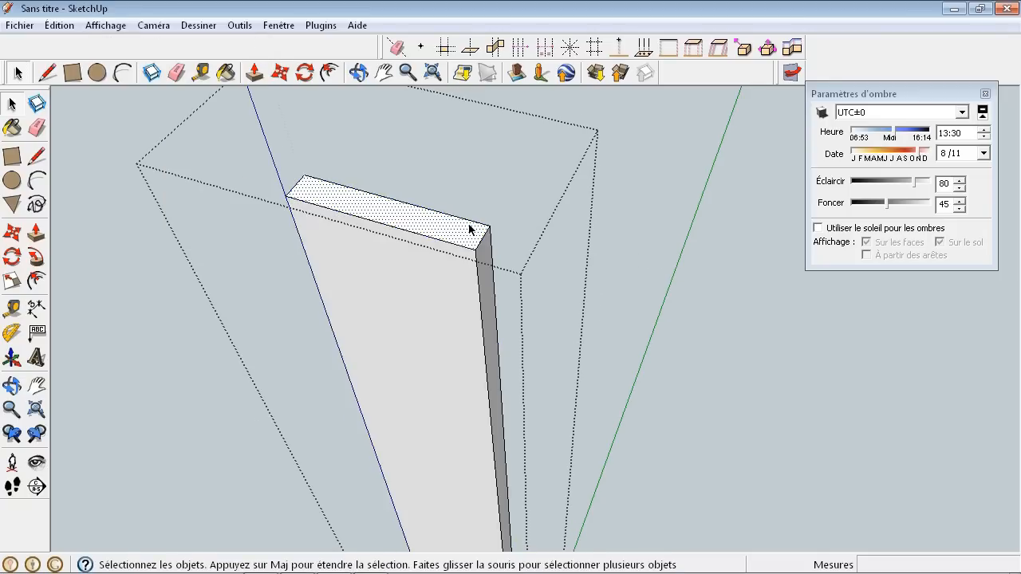
scroll(483, 263, "down", 3)
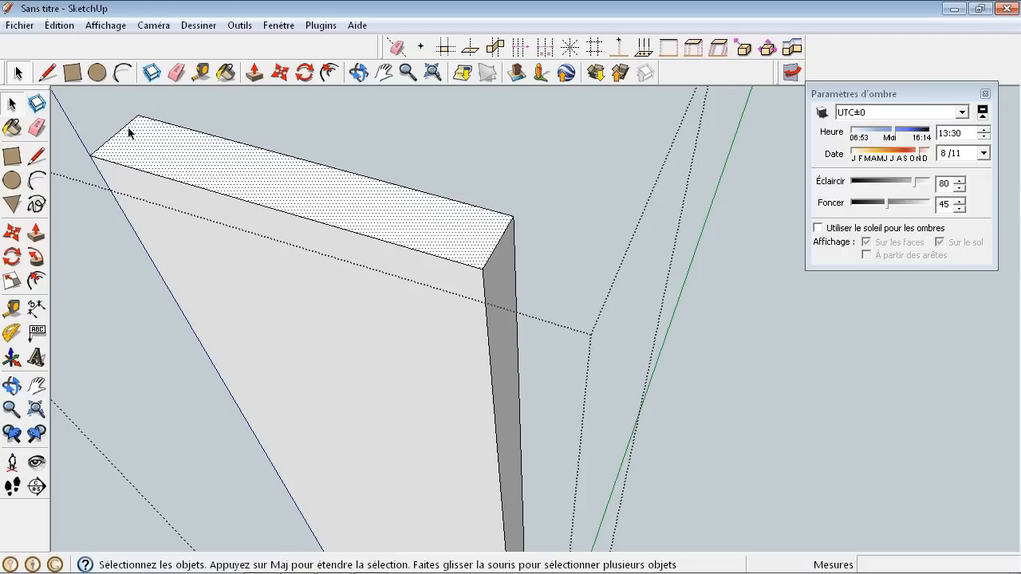
middle_click_drag(510, 287, 265, 235)
scroll(522, 300, "up", 4)
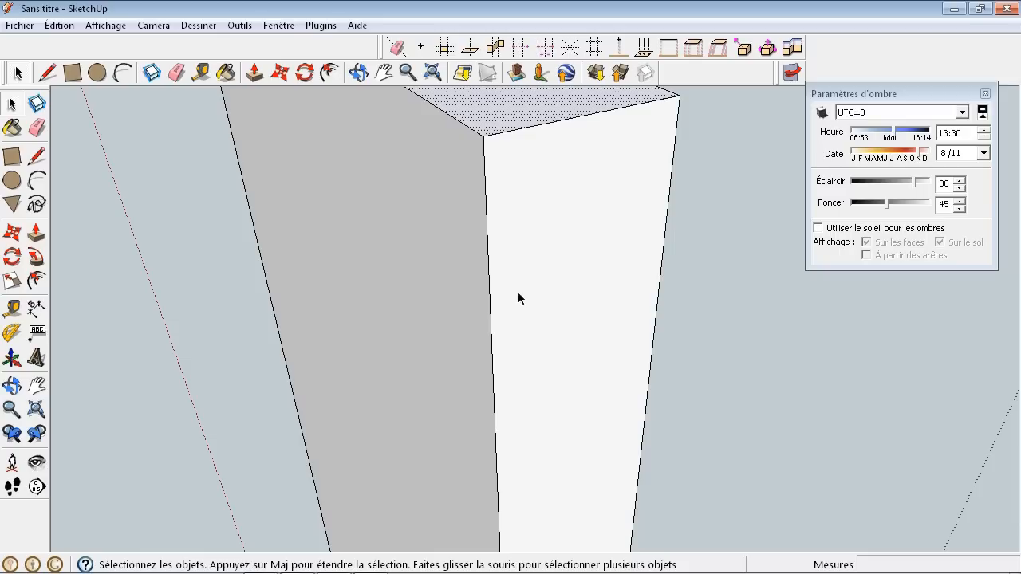
scroll(489, 276, "up", 1)
left_click(487, 272)
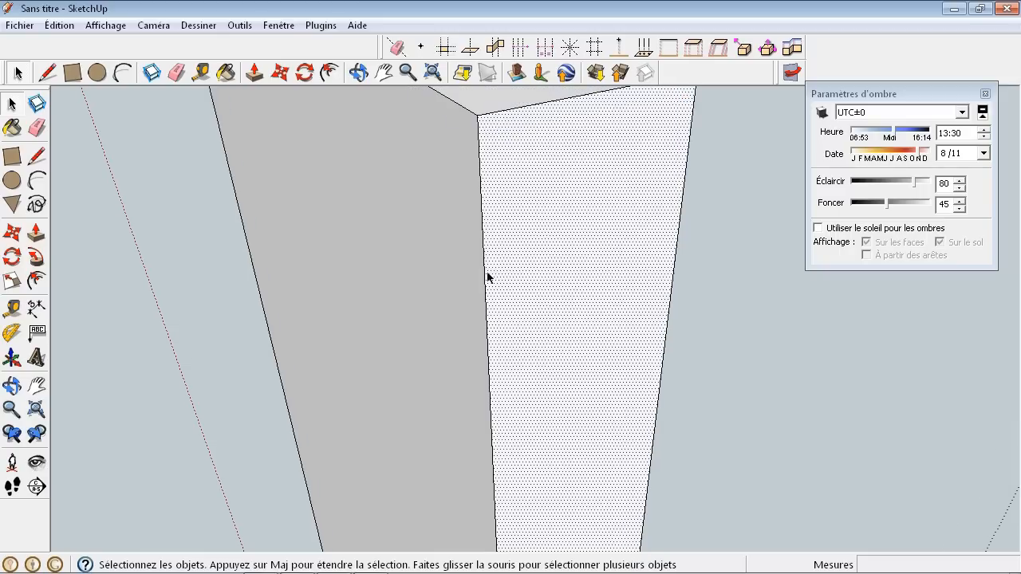
left_click(485, 274)
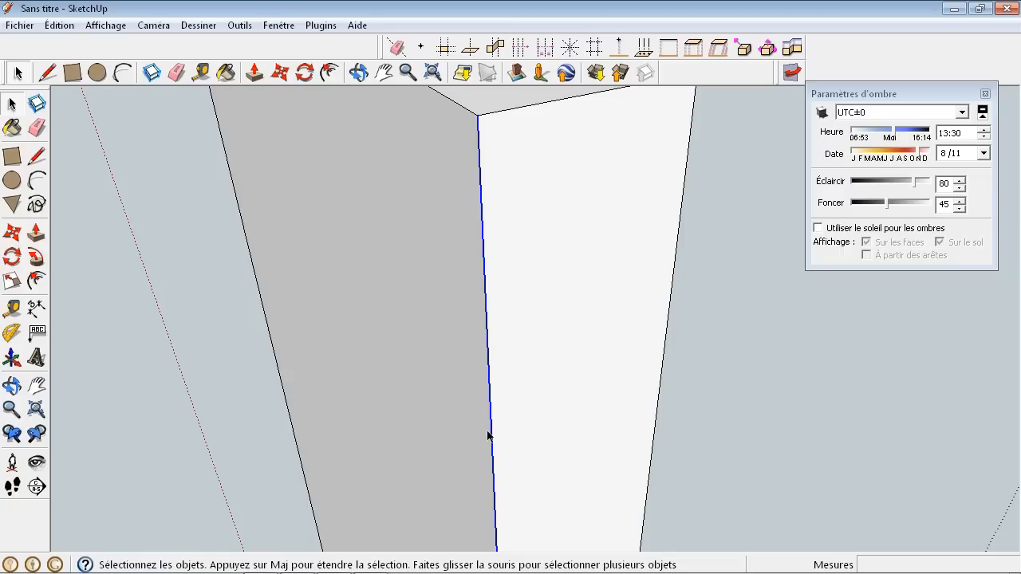
left_click(12, 233)
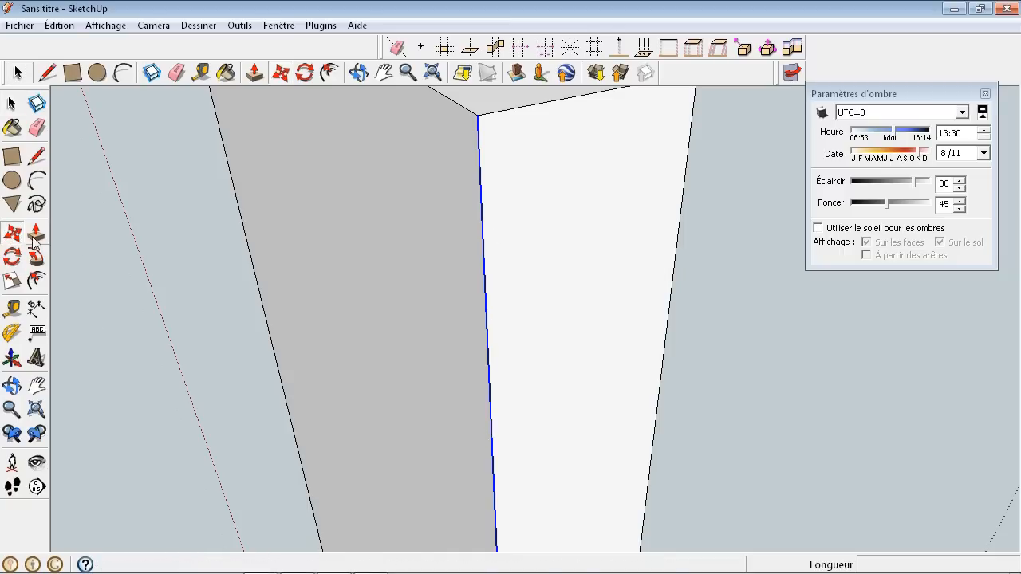
left_click(477, 117)
key("ctrl")
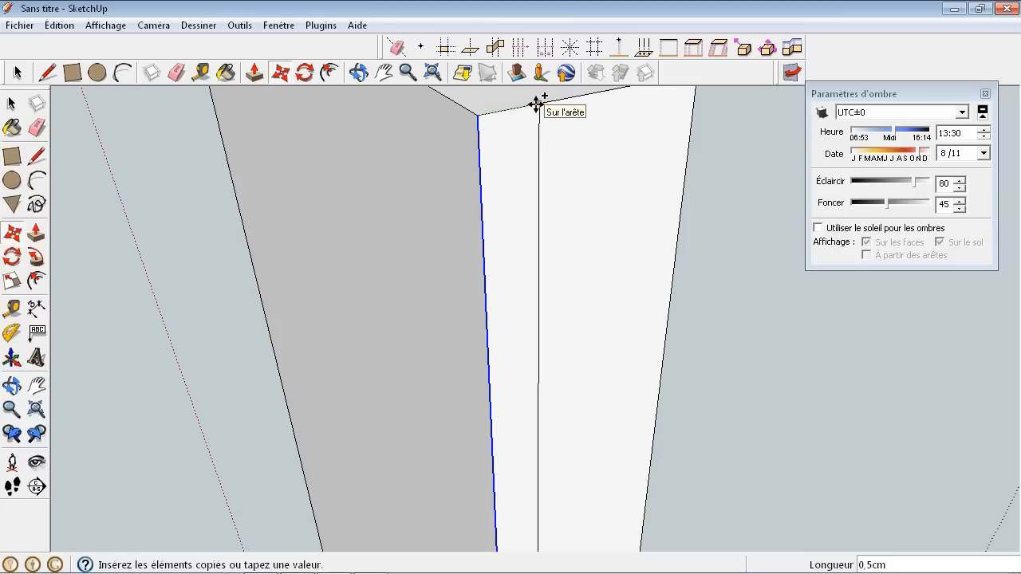
left_click(536, 103)
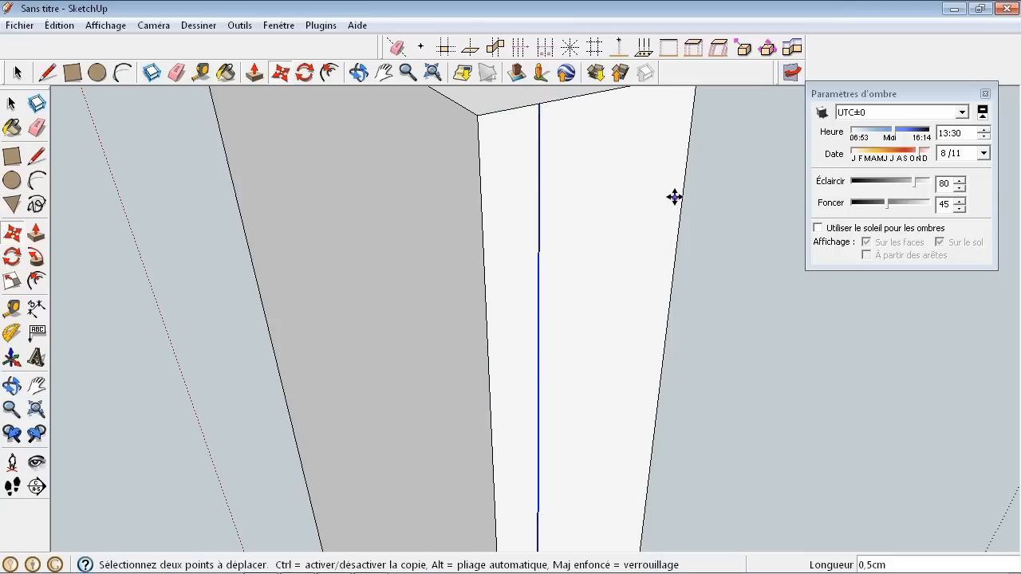
Step: Copy the other vertical edge of the same narrow side inward along the top edge, dividing the face into three strips
key("space")
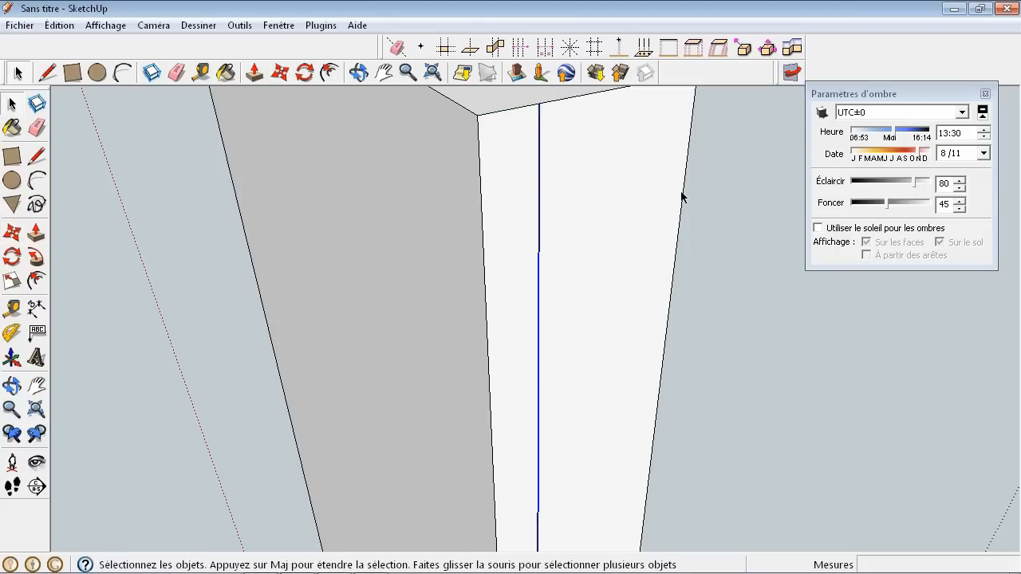
left_click(682, 196)
scroll(625, 217, "down", 6)
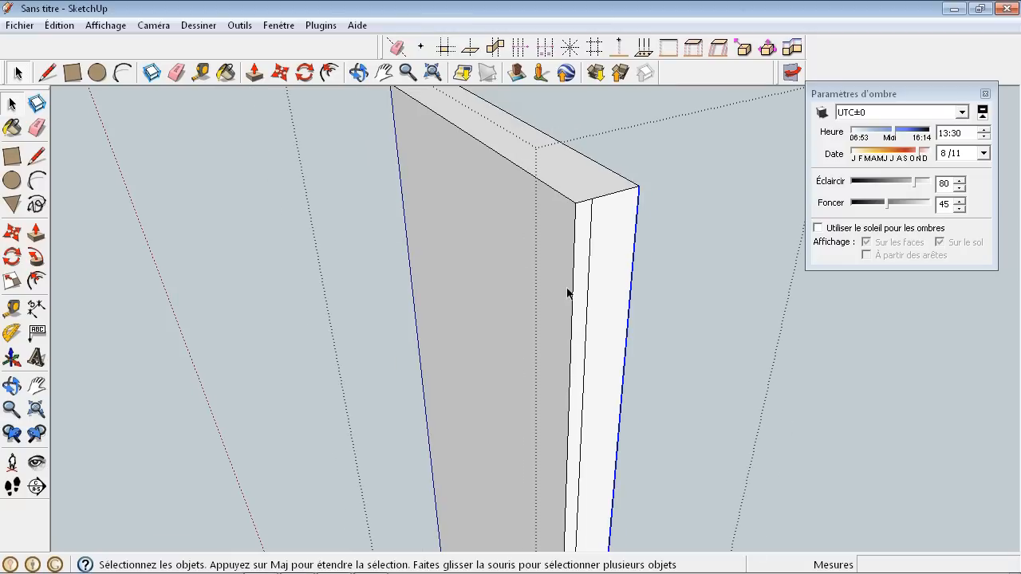
scroll(637, 194, "up", 8)
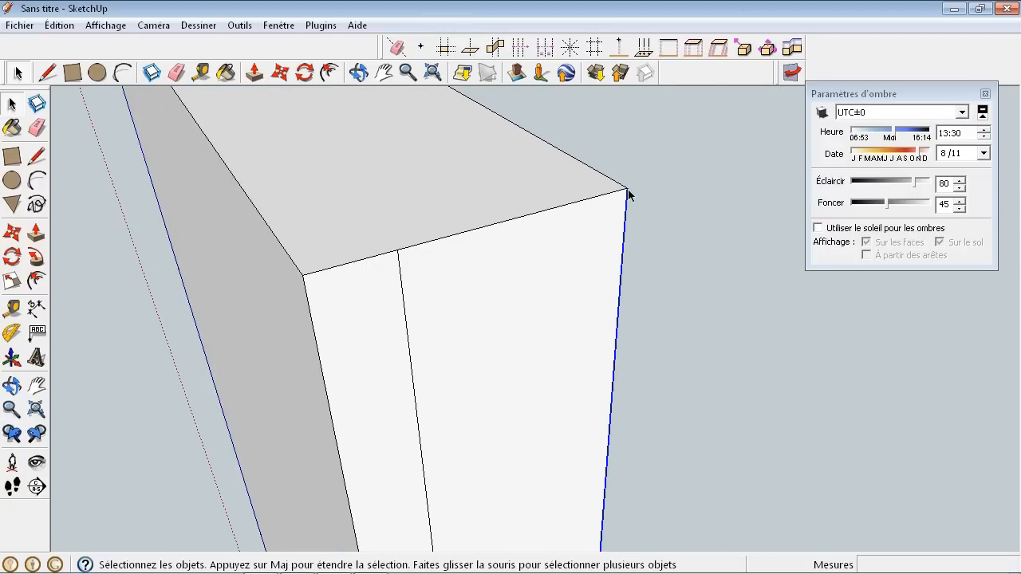
key("m")
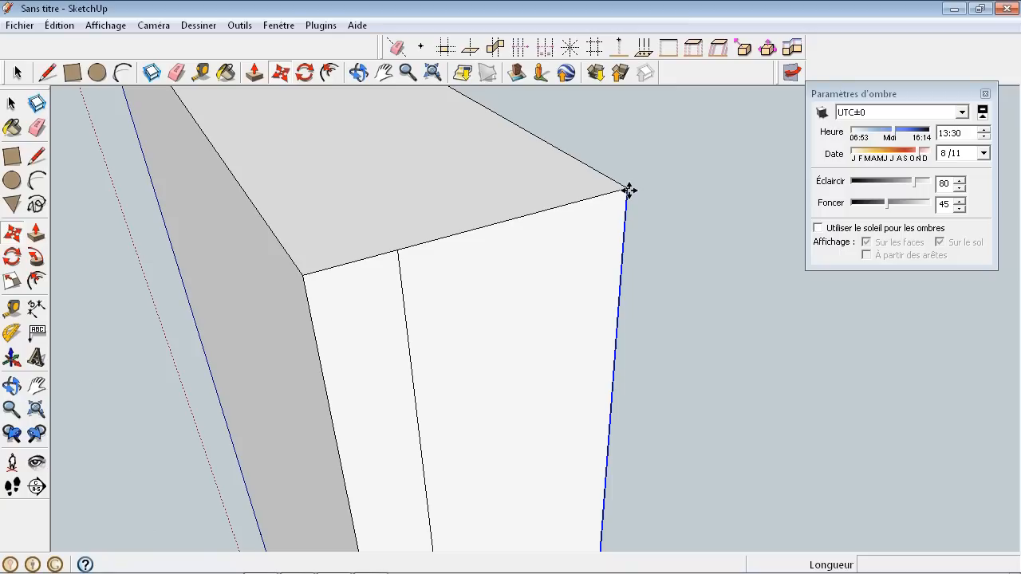
scroll(629, 190, "up", 2)
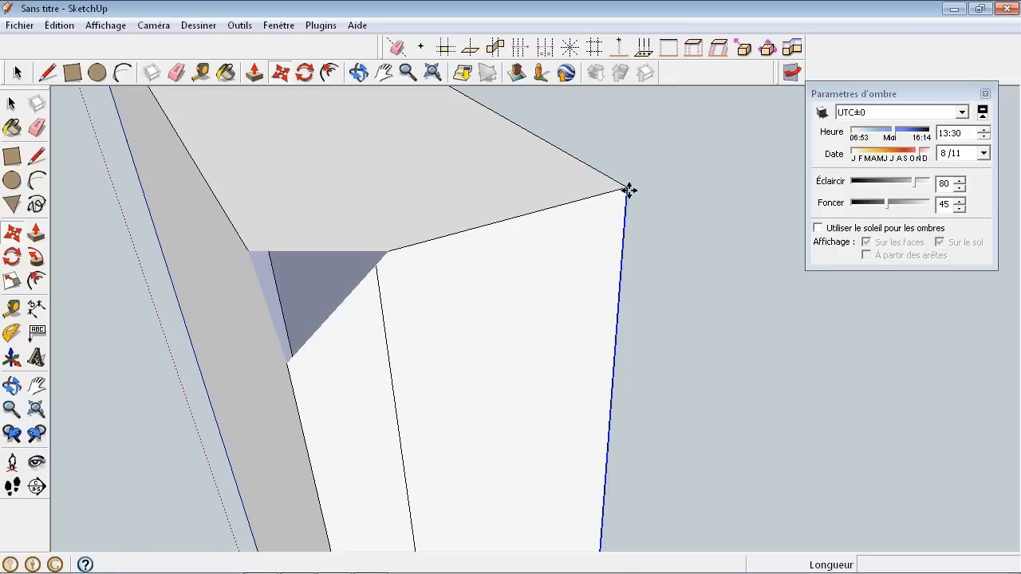
left_click(630, 190)
key("ctrl")
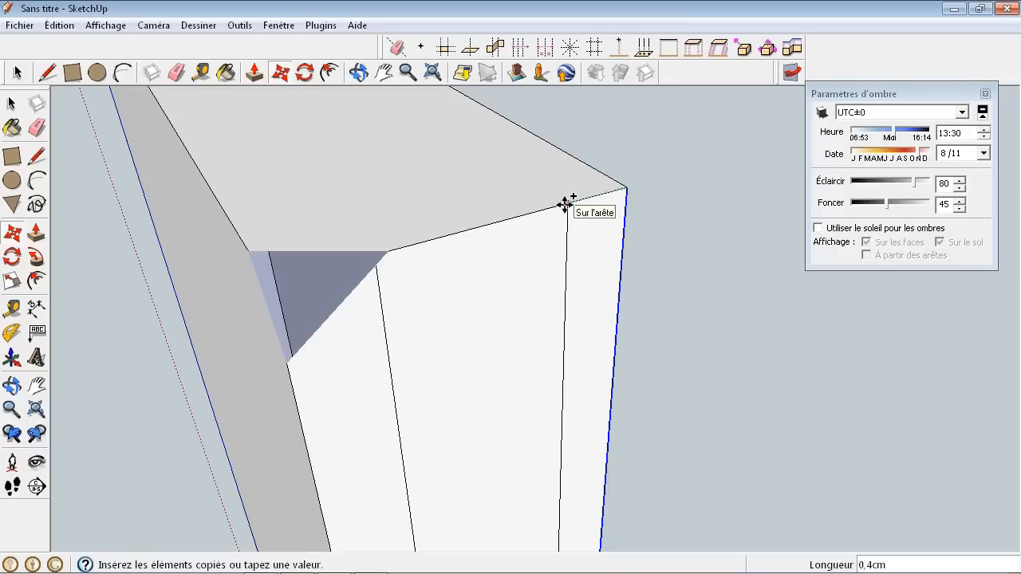
left_click(545, 208)
scroll(602, 265, "down", 3)
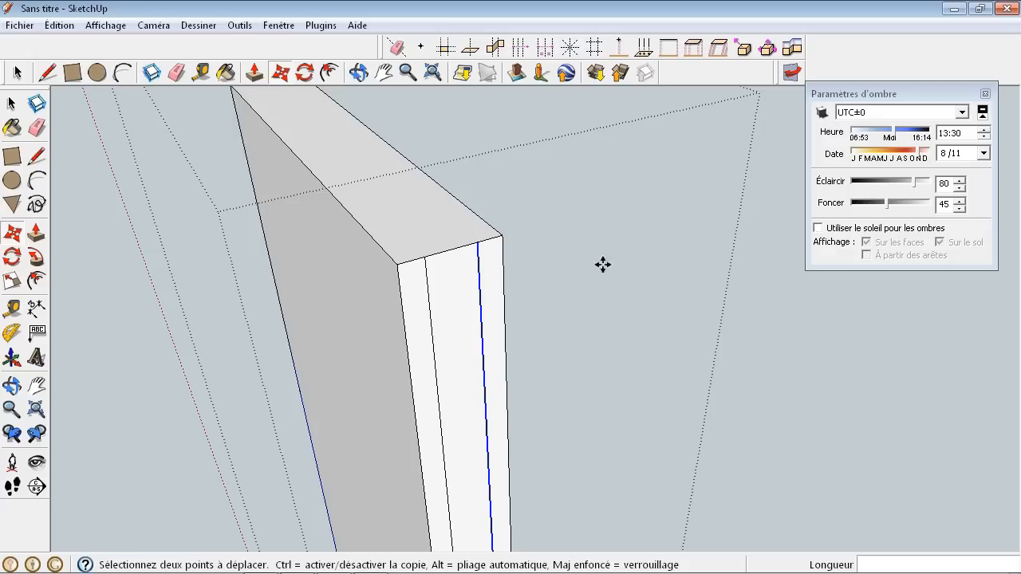
Step: Push/Pull the central strip of the narrow side outward by 1,5cm to form a tongue
middle_click_drag(379, 224, 495, 283)
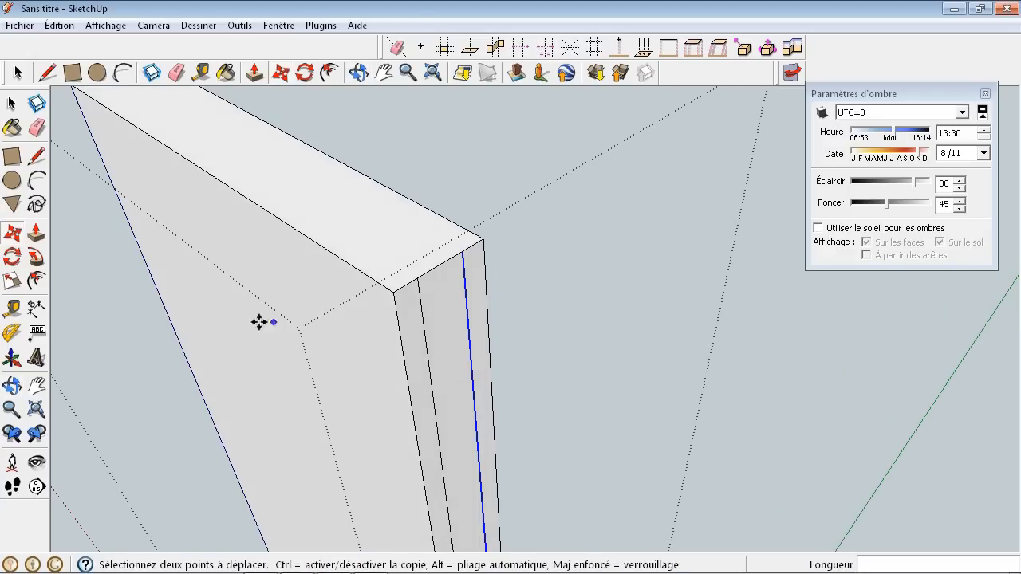
left_click(36, 232)
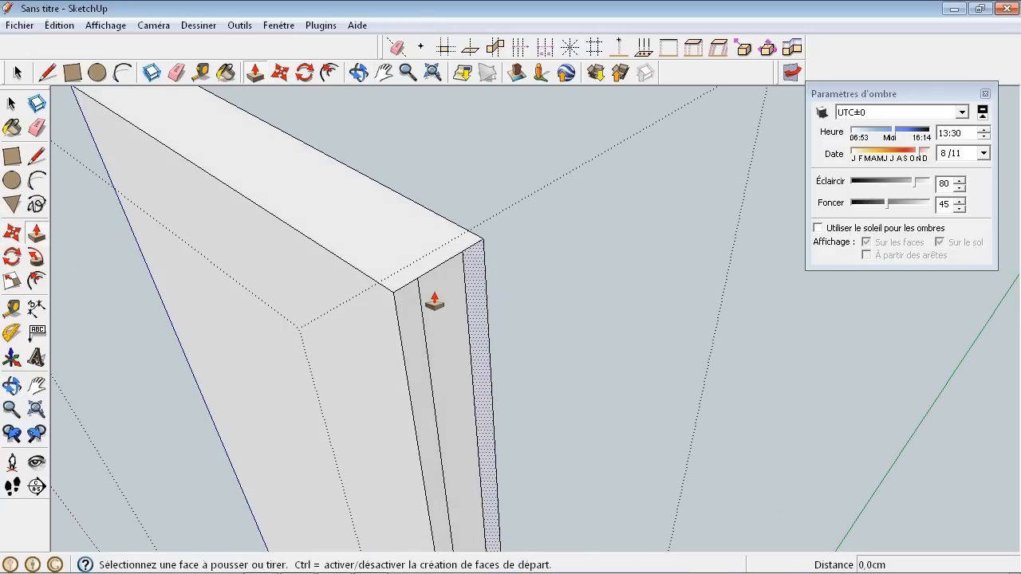
scroll(425, 307, "up", 2)
scroll(425, 307, "up", 3)
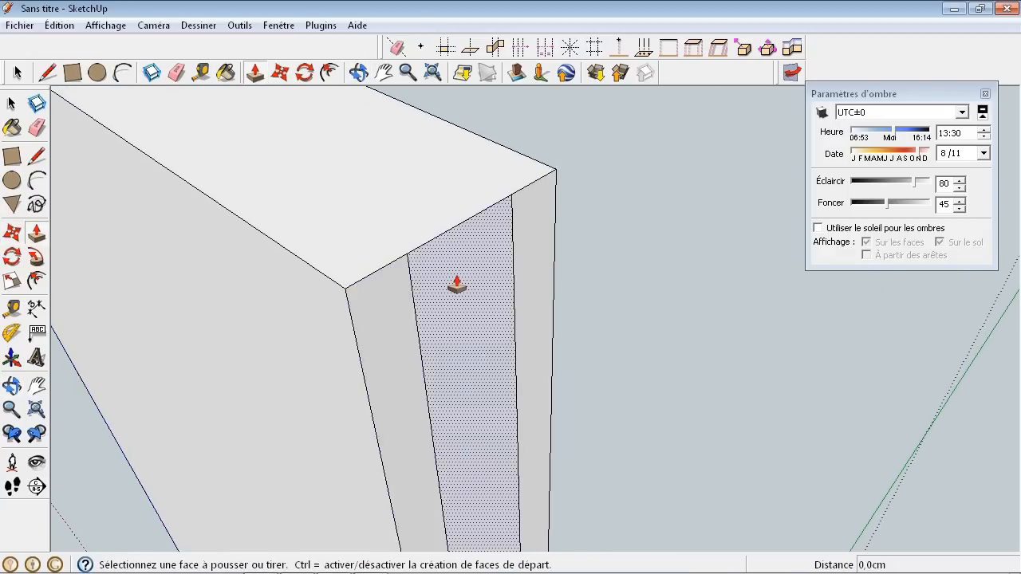
left_click(456, 285)
type("1")
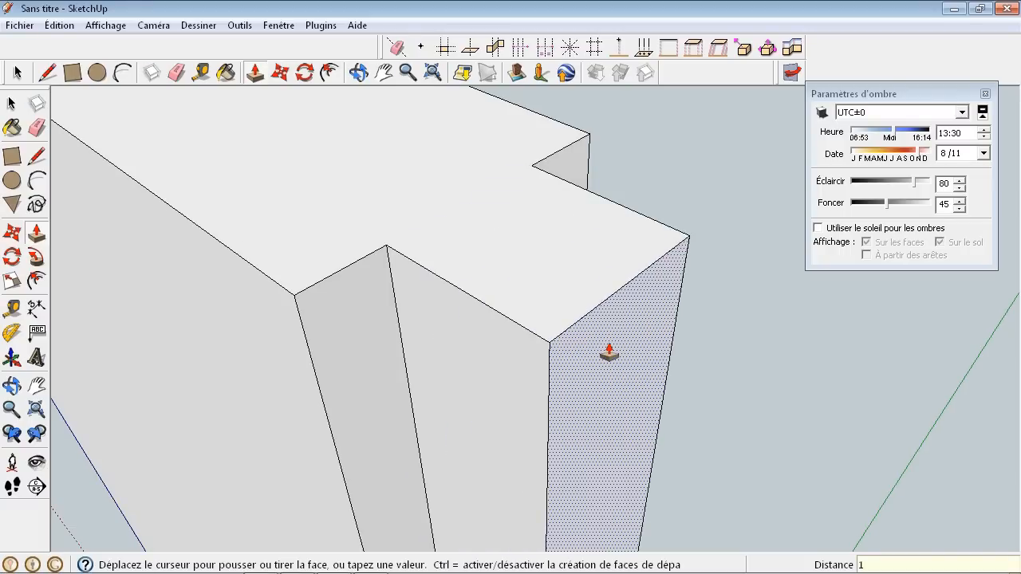
type(",5cm")
key("Return")
scroll(577, 292, "down", 6)
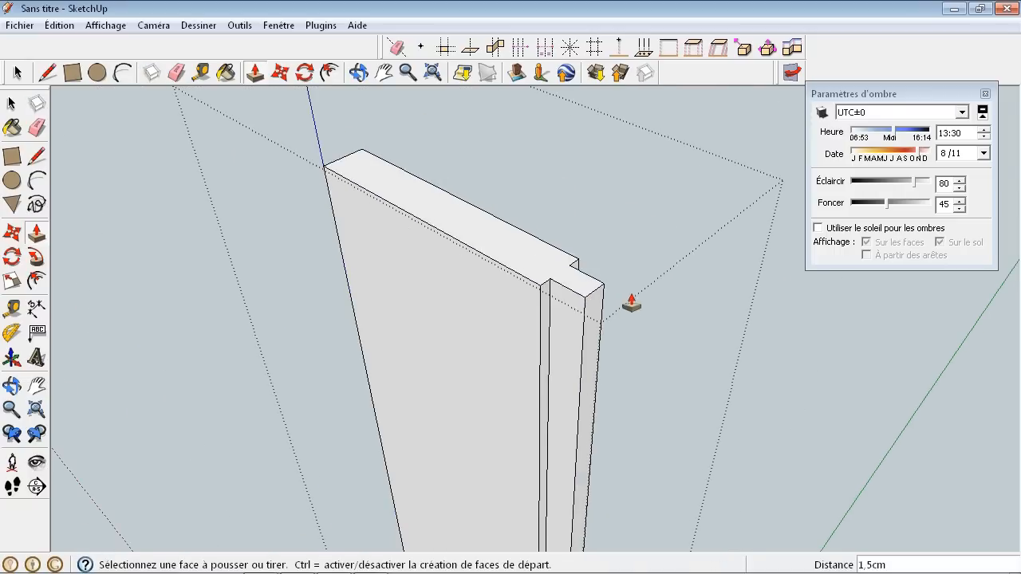
Step: On the narrow side opposite the tongue, copy the far vertical edge about 0.5 cm inward along the top edge
scroll(410, 273, "down", 5)
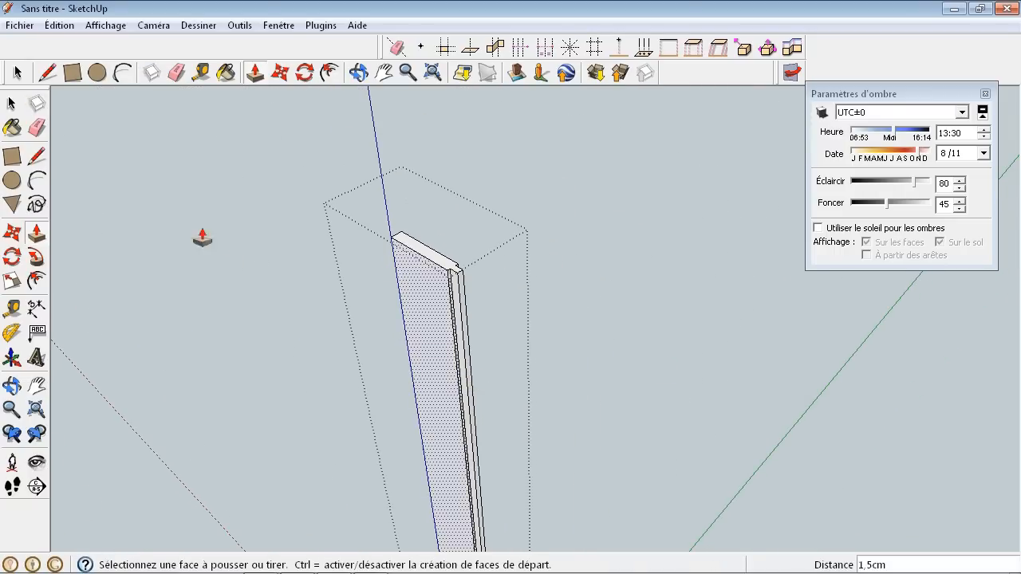
left_click(10, 108)
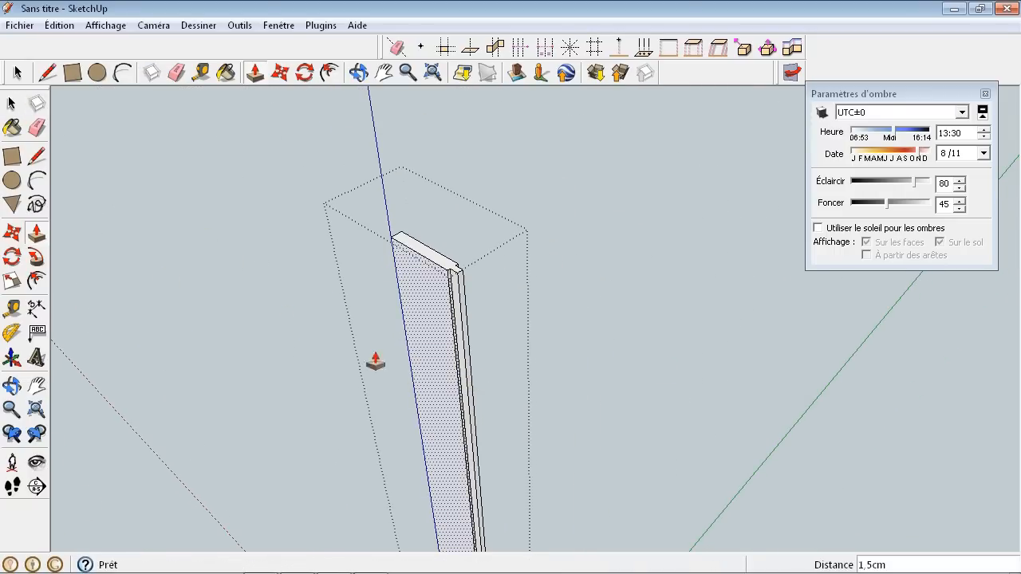
left_click(11, 385)
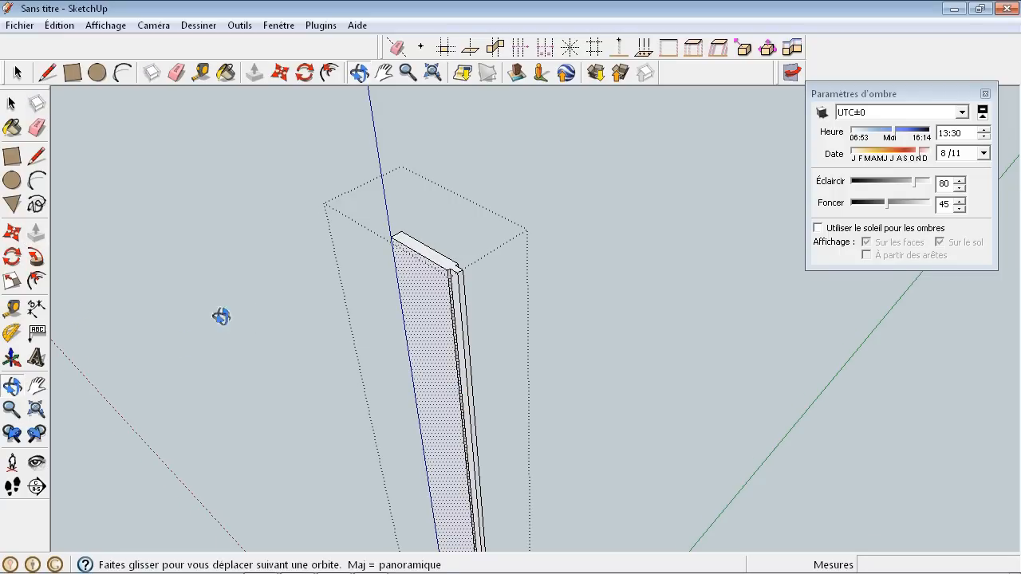
left_click_drag(221, 315, 317, 479)
scroll(344, 476, "up", 1)
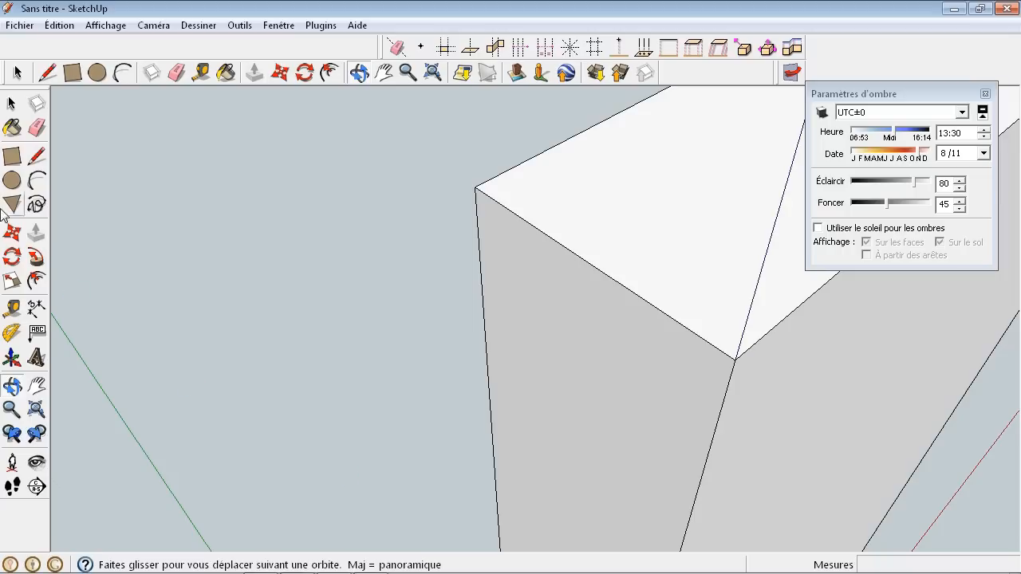
left_click(37, 158)
scroll(420, 305, "up", 1)
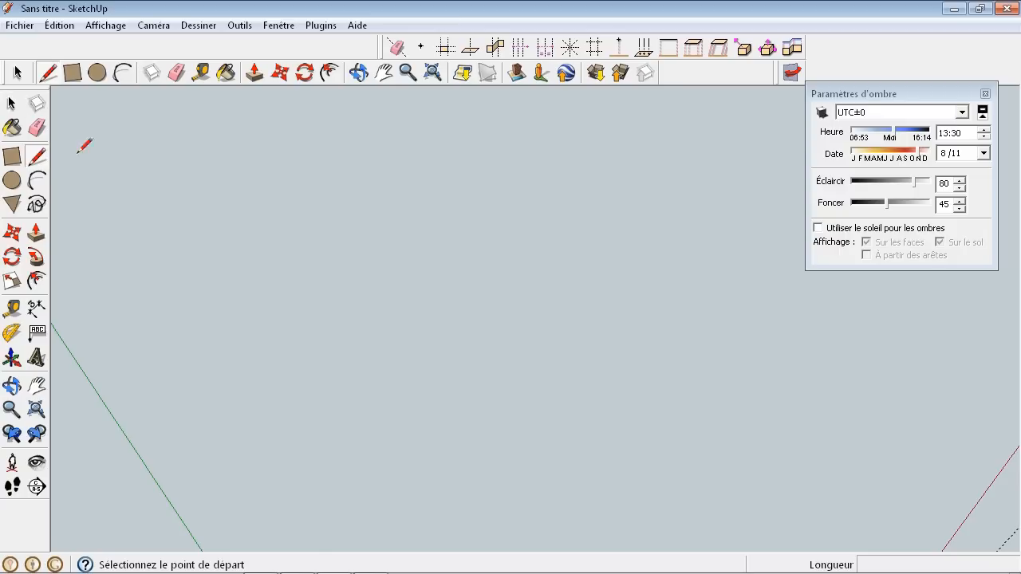
scroll(263, 279, "down", 2)
scroll(262, 274, "up", 2)
scroll(271, 280, "down", 1)
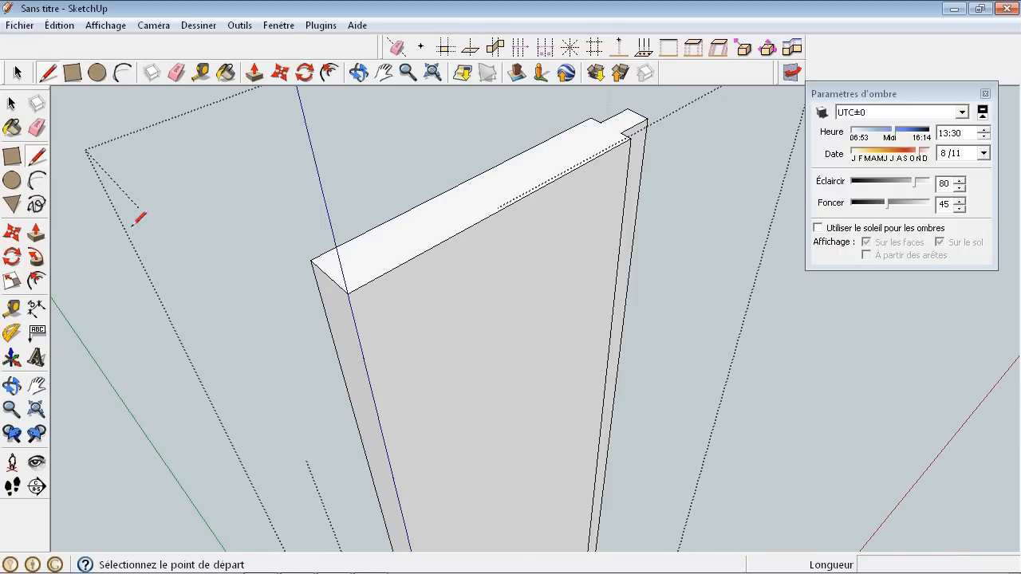
scroll(134, 222, "down", 1)
left_click(11, 103)
scroll(287, 264, "up", 3)
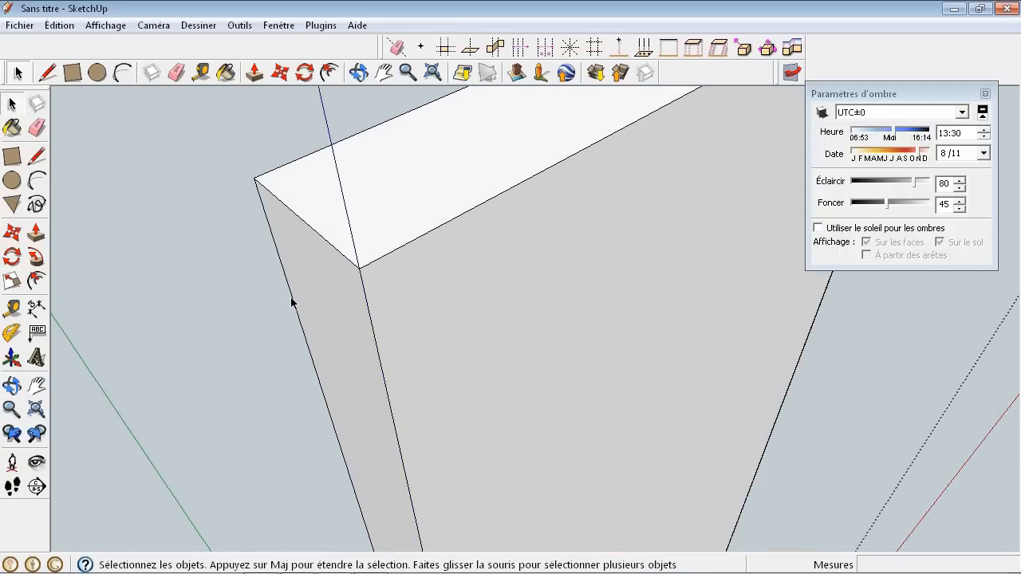
left_click(292, 300)
scroll(292, 300, "up", 1)
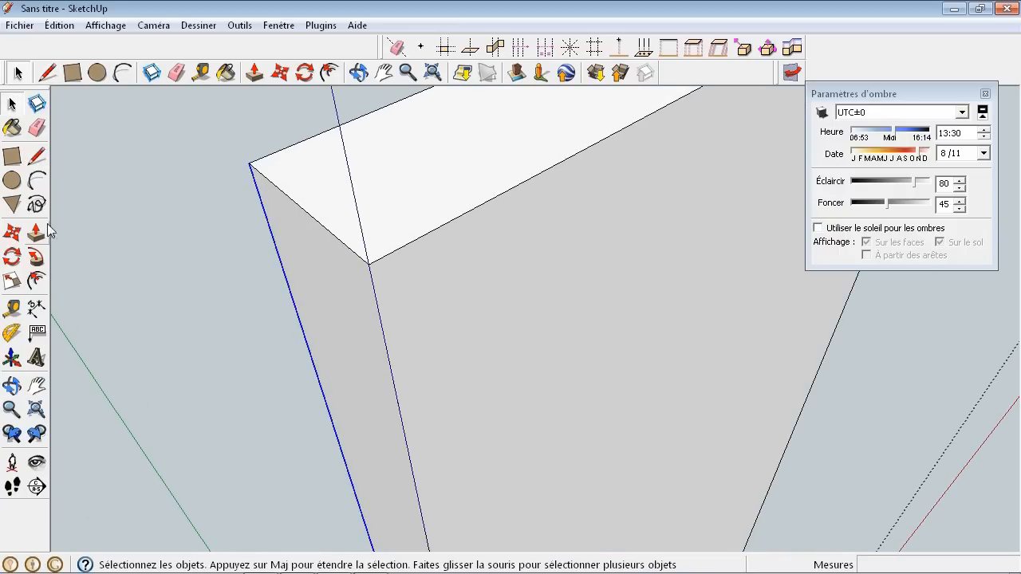
left_click(12, 231)
left_click(248, 165)
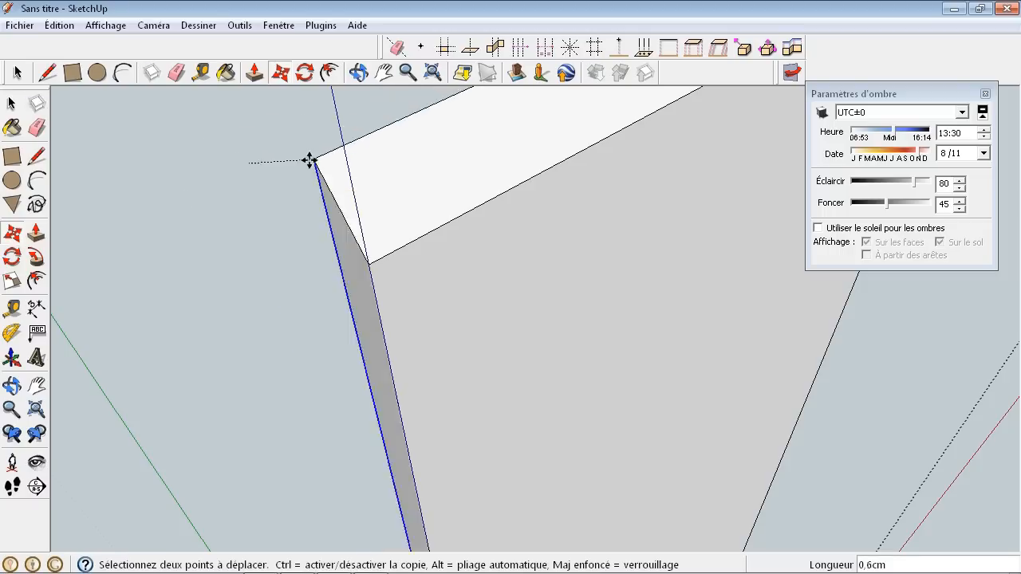
key("ctrl")
left_click(243, 160)
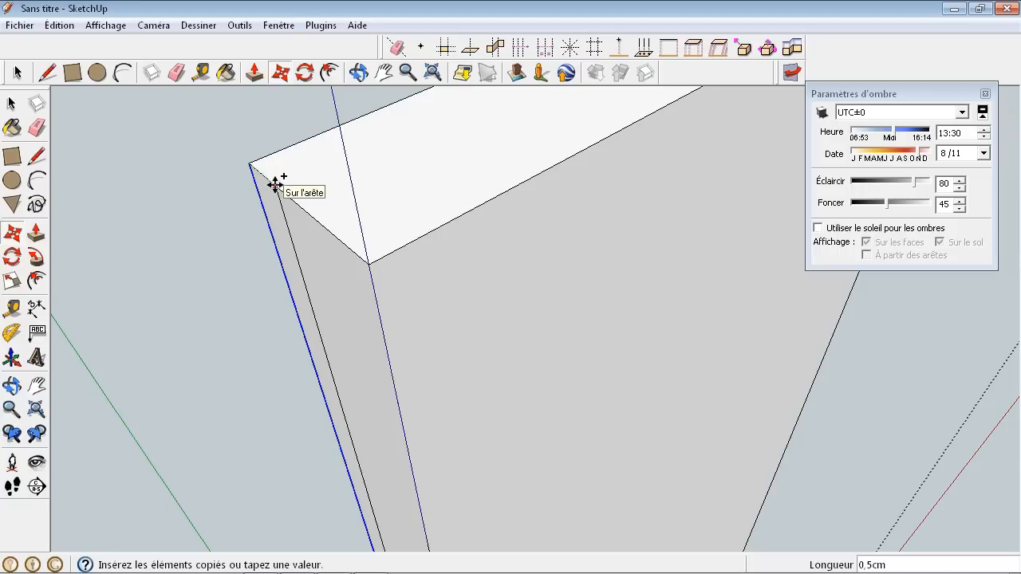
left_click(274, 185)
Step: Copy the near vertical edge of the narrow side 0,5cm inward along the top edge, dividing the face into three strips
key("space")
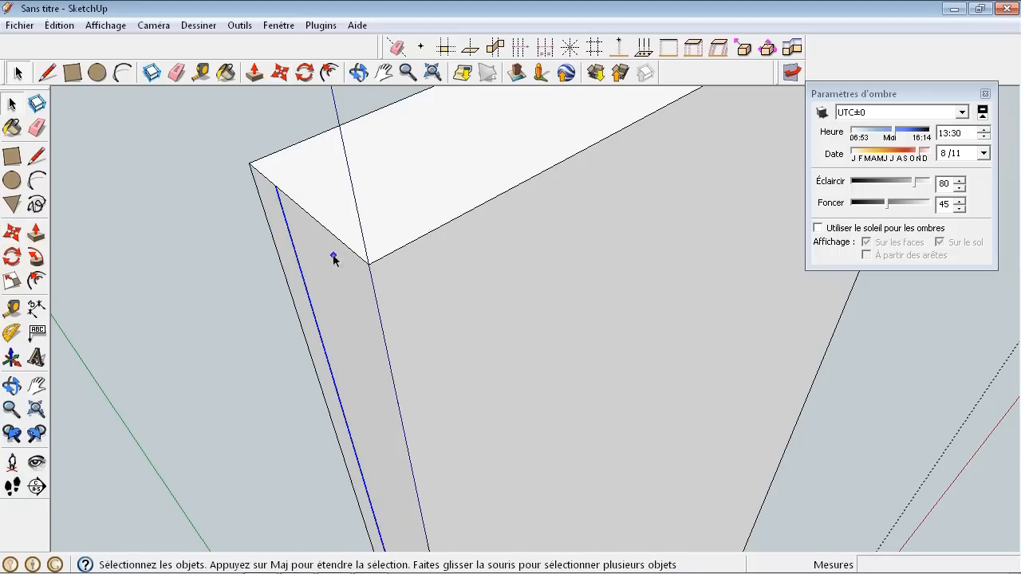
left_click(372, 284)
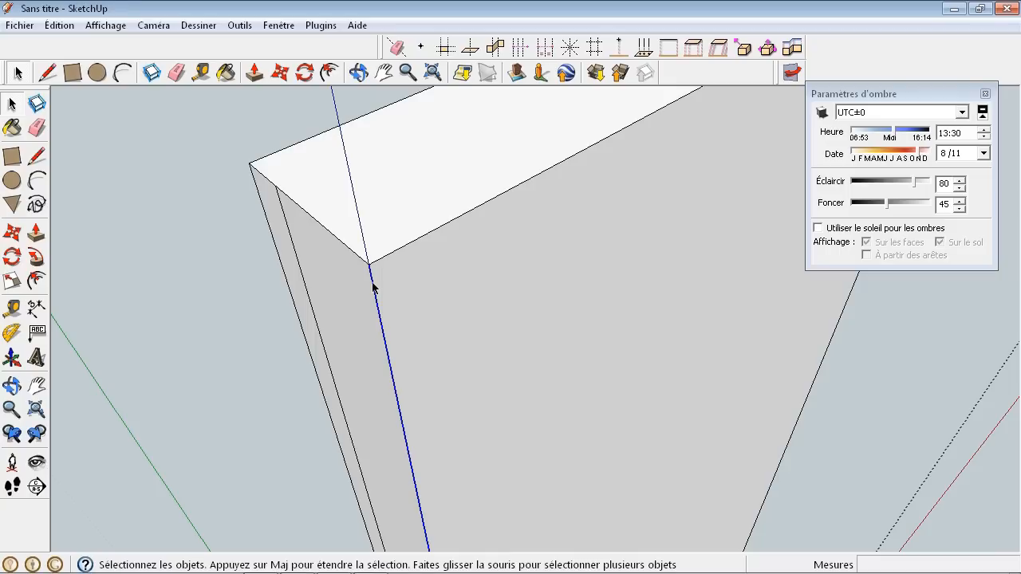
key("m")
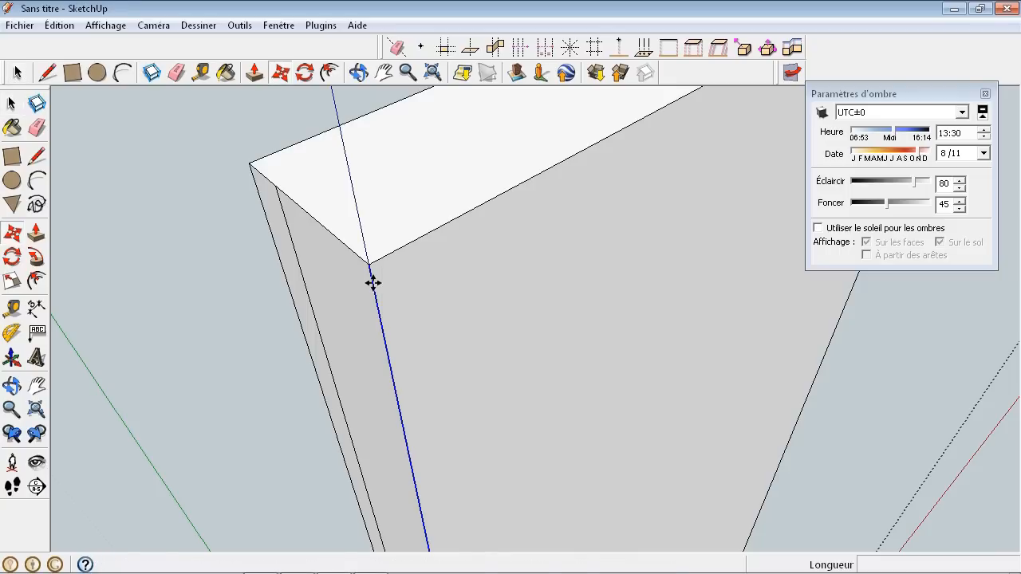
left_click(369, 264)
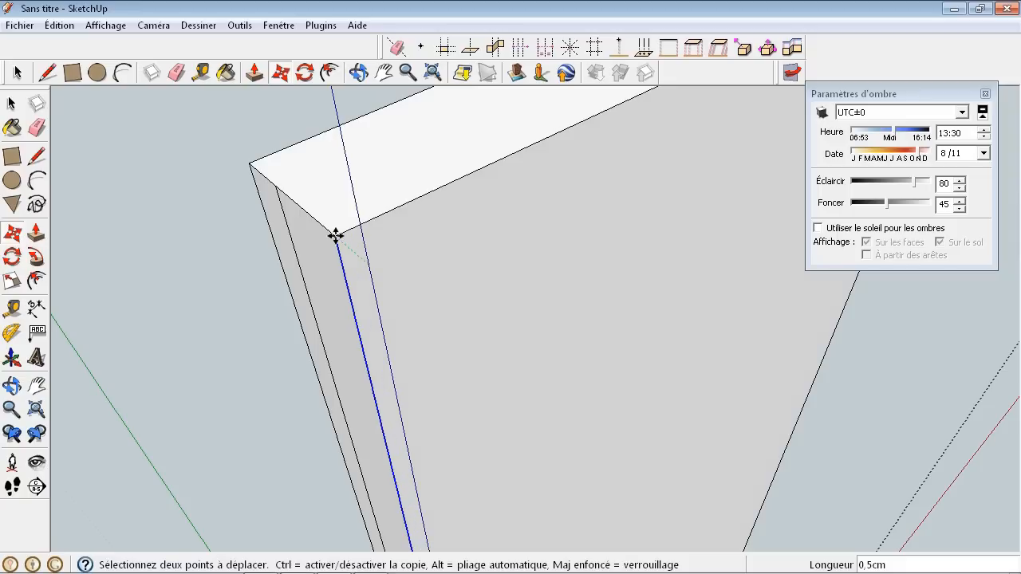
key("ctrl")
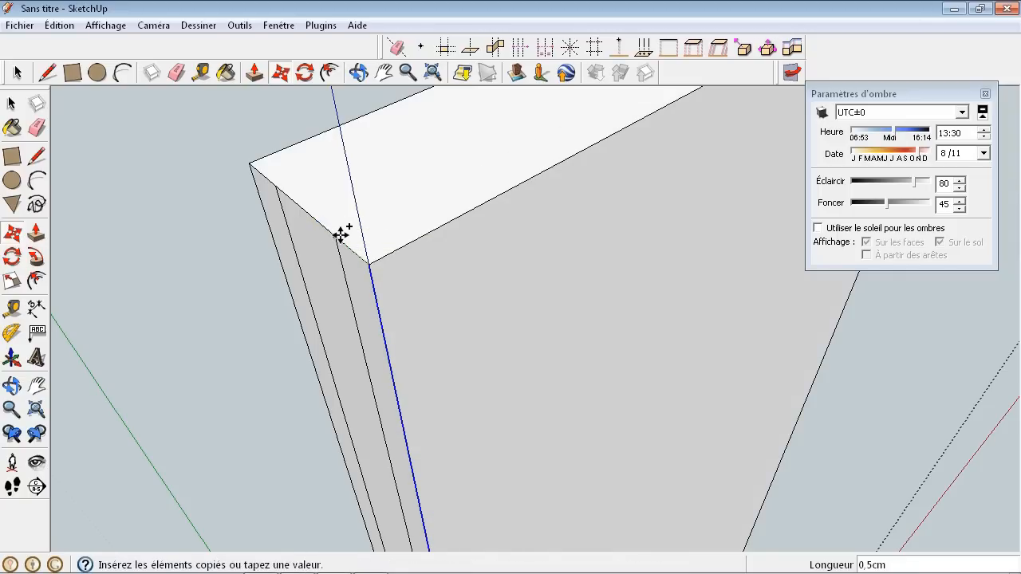
left_click(341, 236)
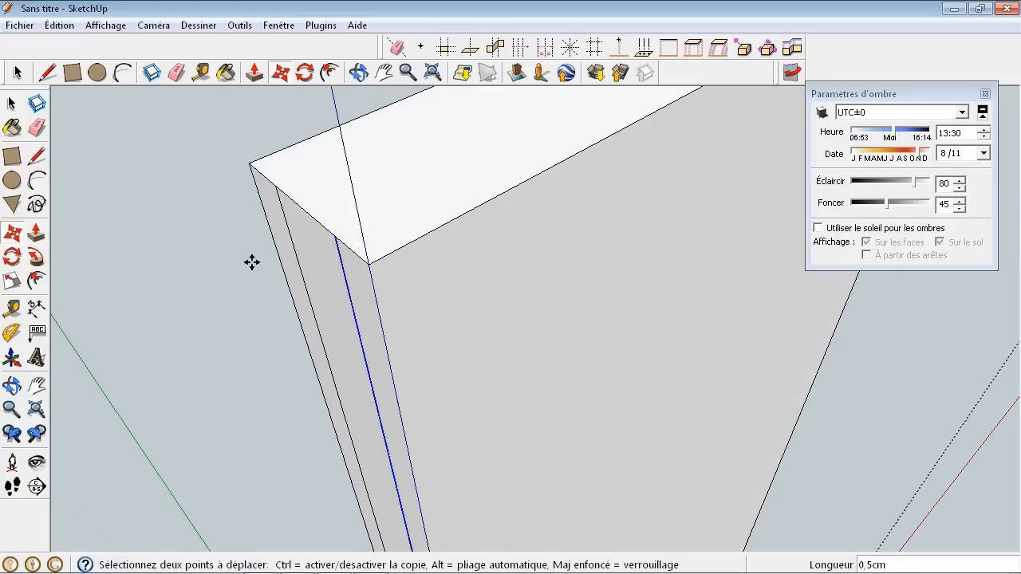
Step: Push/Pull the central strip of this narrow side 1,5cm into the plank to form a groove
left_click(36, 232)
scroll(311, 285, "up", 3)
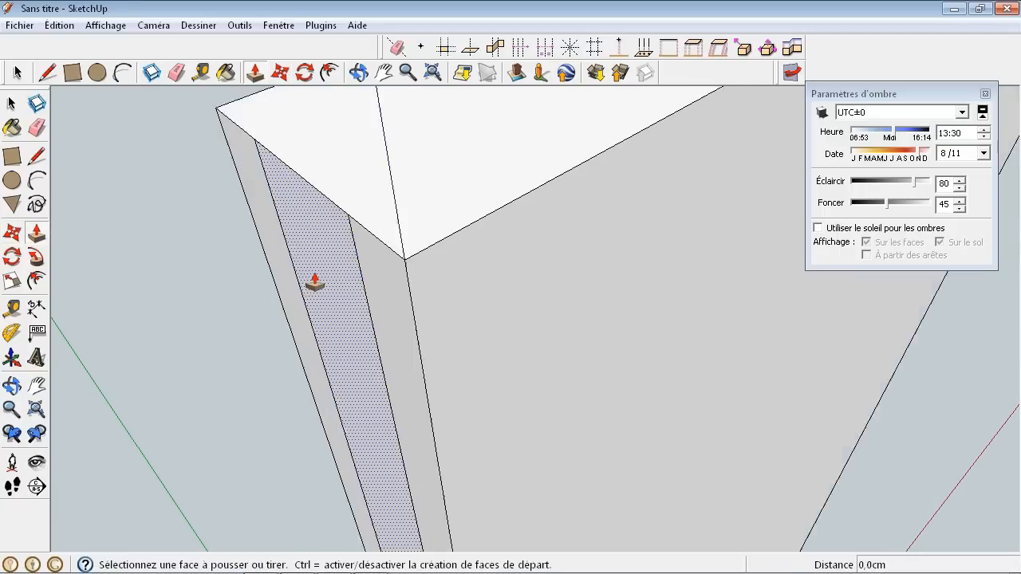
scroll(313, 284, "down", 4)
left_click(312, 285)
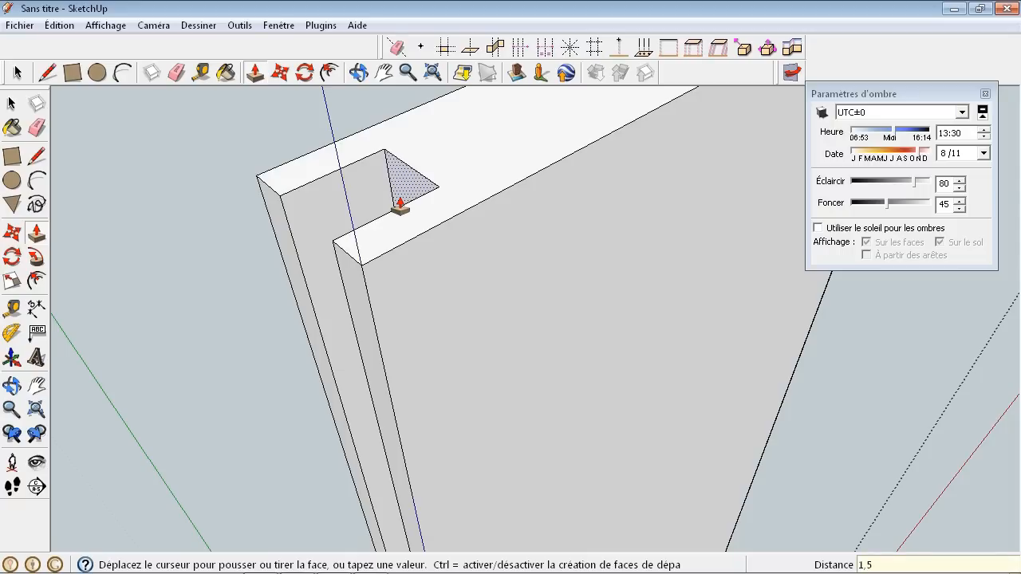
key("Return")
scroll(296, 319, "down", 5)
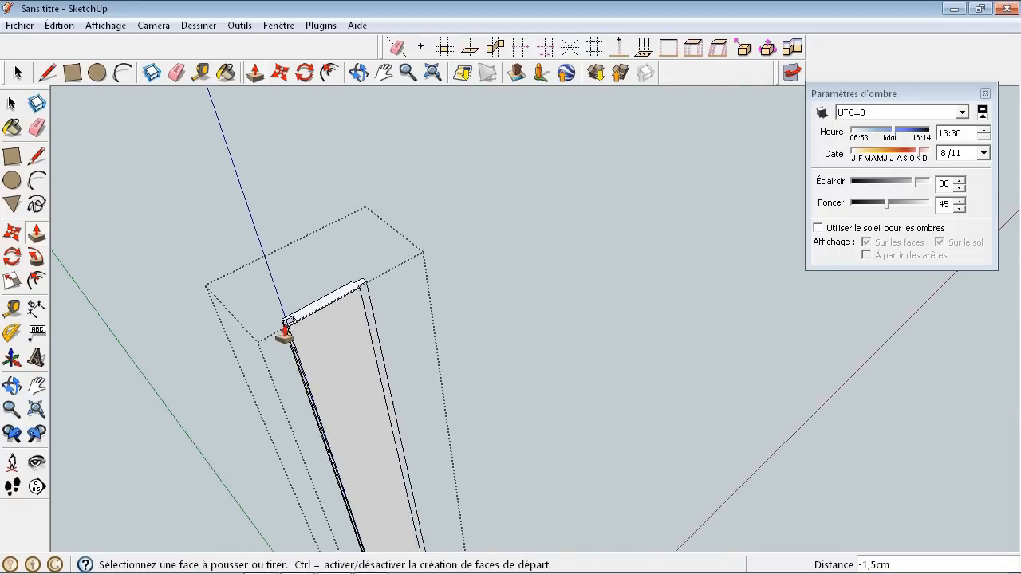
scroll(285, 331, "up", 5)
scroll(356, 327, "down", 4)
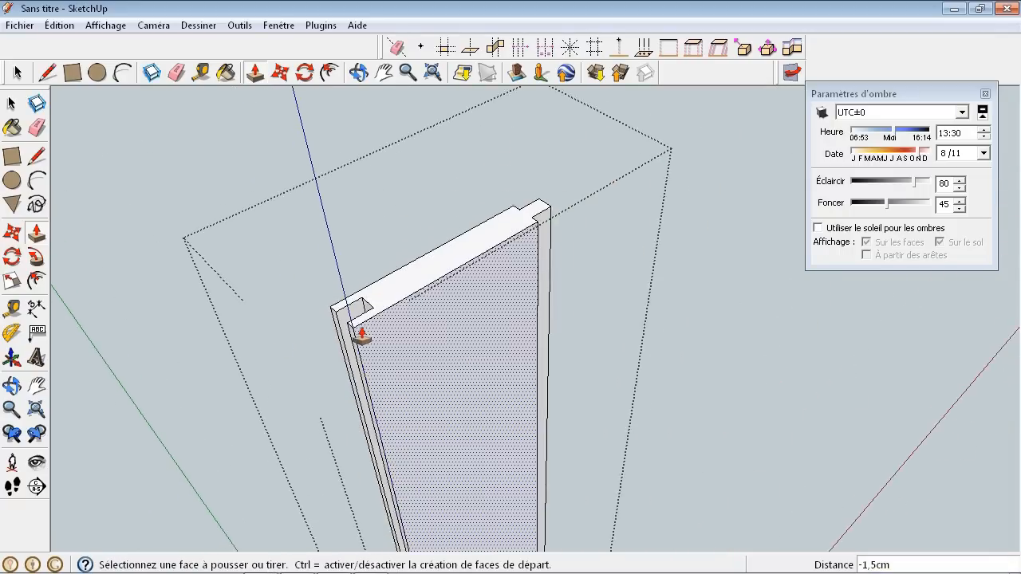
scroll(361, 335, "down", 3)
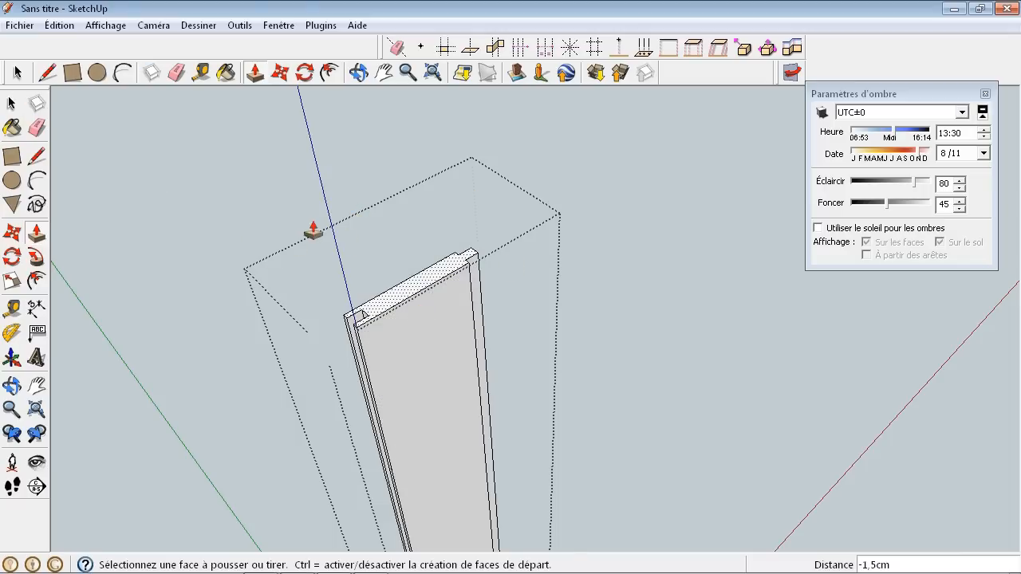
Step: Leave component editing and examine how the tongues and grooves of neighbouring planks fit together along the wall's top
left_click(11, 104)
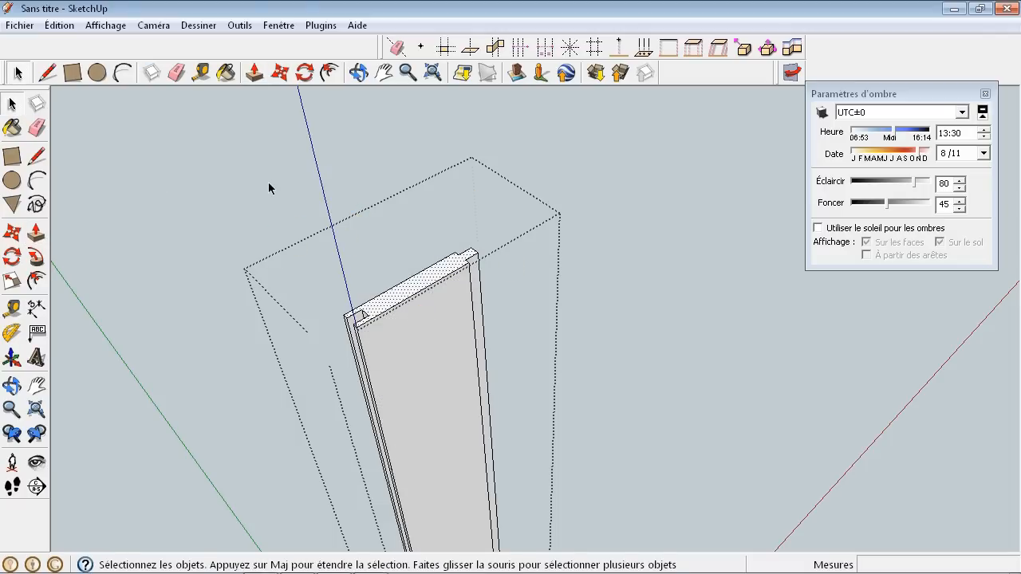
left_click(269, 184)
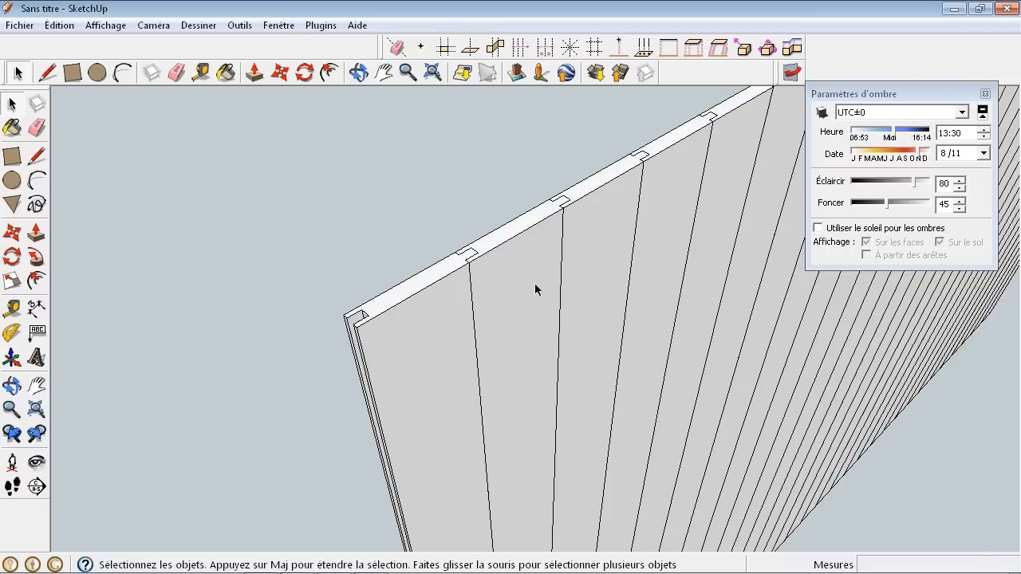
middle_click_drag(534, 289, 296, 417)
scroll(530, 251, "up", 3)
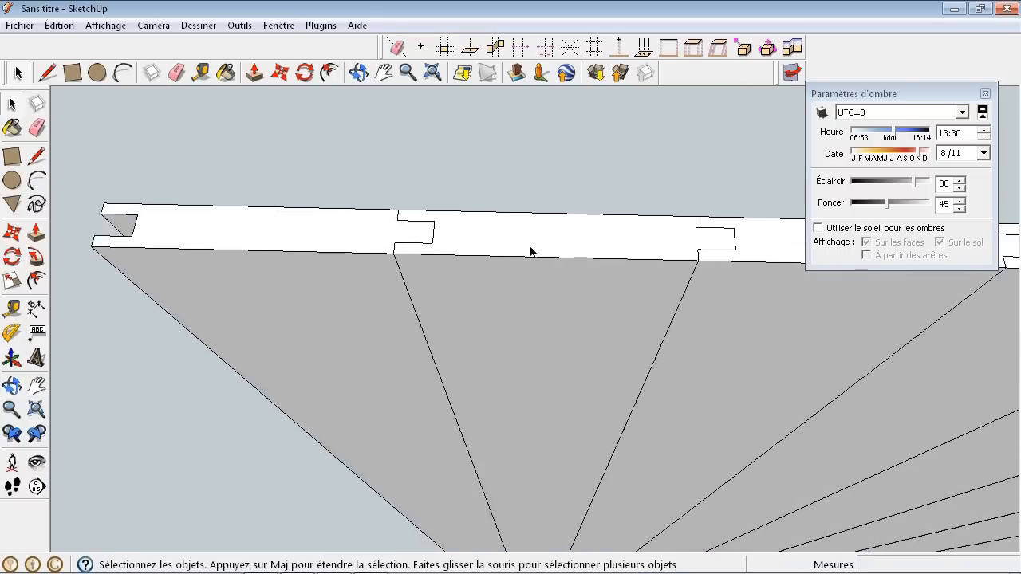
scroll(531, 252, "up", 1)
left_click(517, 252)
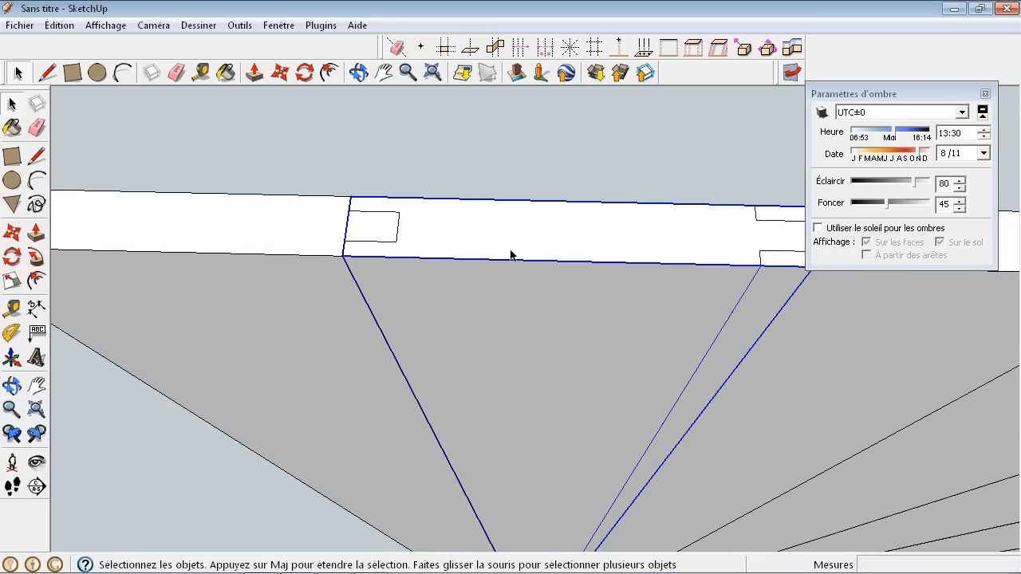
scroll(355, 286, "down", 3)
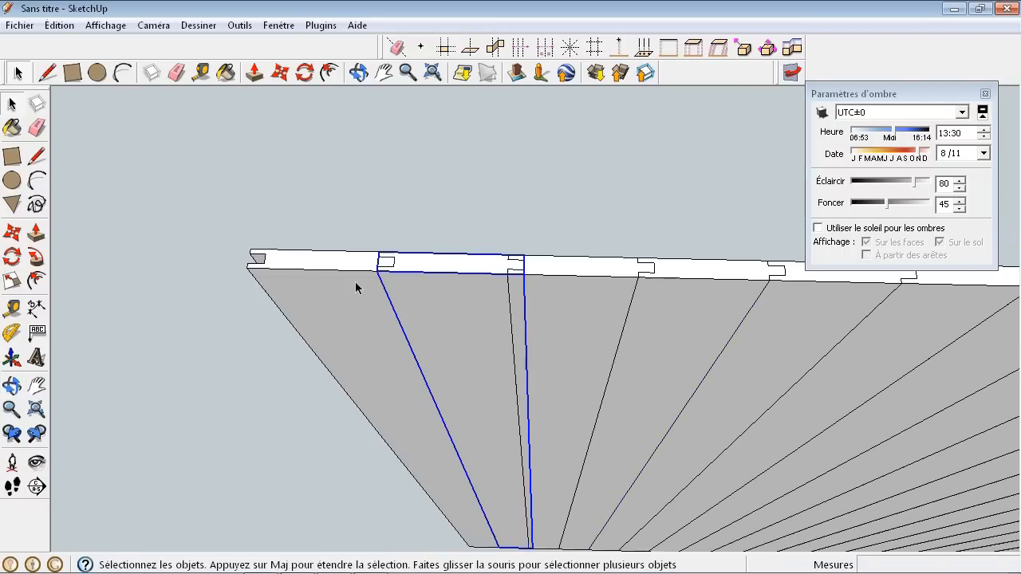
Step: Open the third plank from the wall's grooved end for editing and select all its geometry
double_click(569, 270)
key("ctrl+a")
scroll(532, 280, "up", 7)
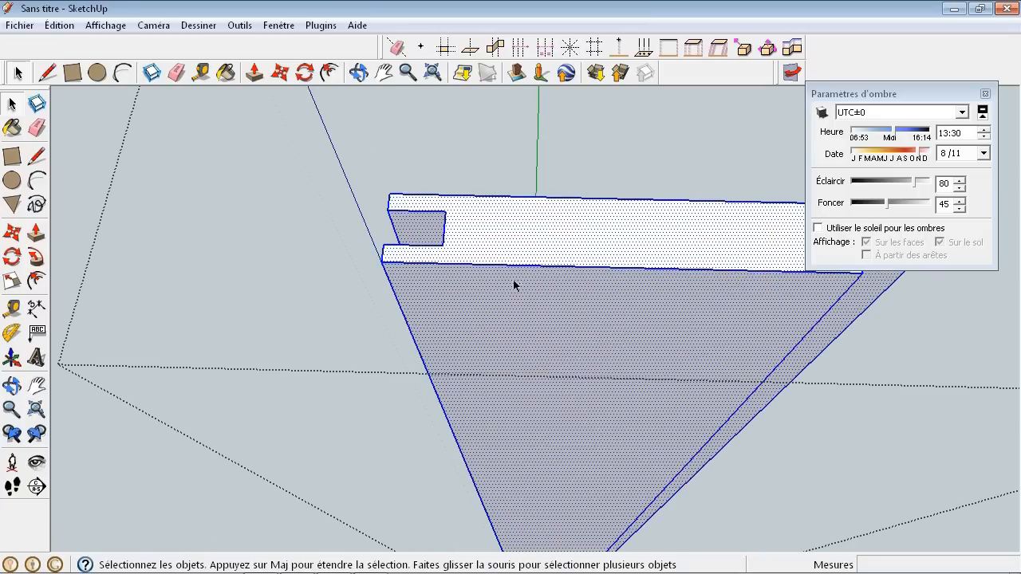
scroll(537, 323, "down", 3)
scroll(481, 291, "up", 1)
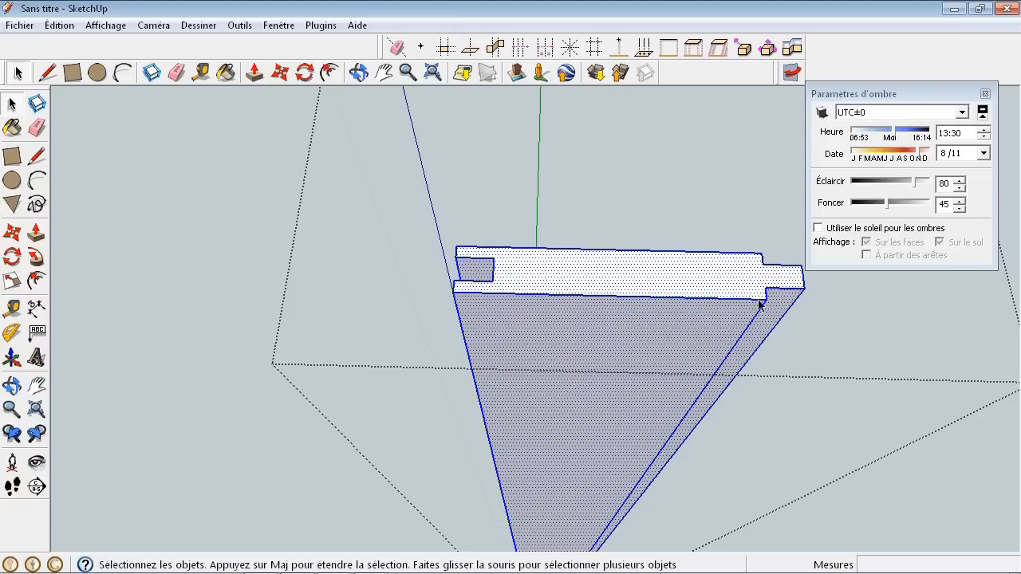
scroll(722, 287, "up", 5)
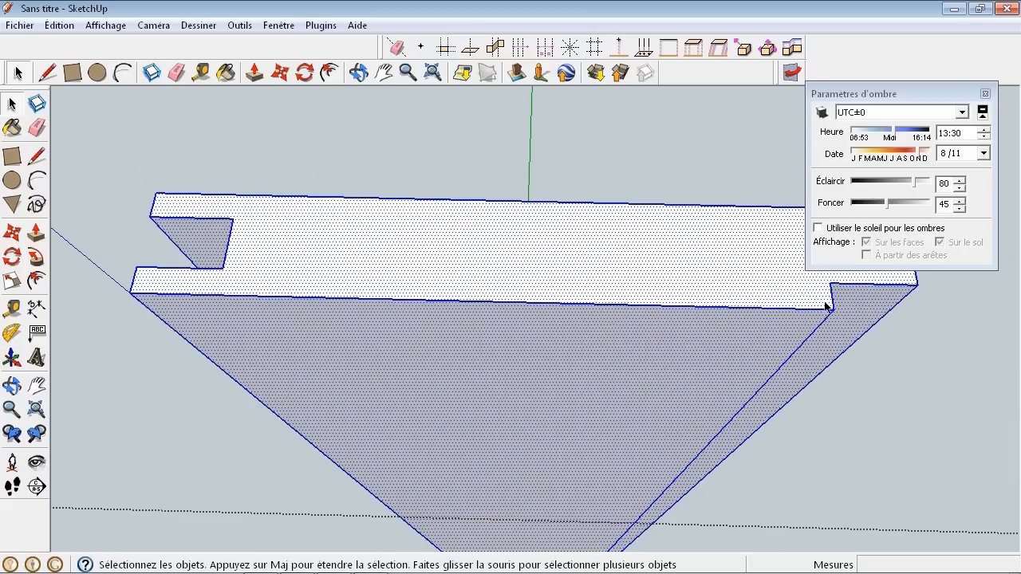
Step: On the plank's top face, draw a diagonal line about 0,4cm long from the shoulder edge's midpoint across the front corner beside the tongue
left_click(36, 159)
scroll(798, 292, "up", 4)
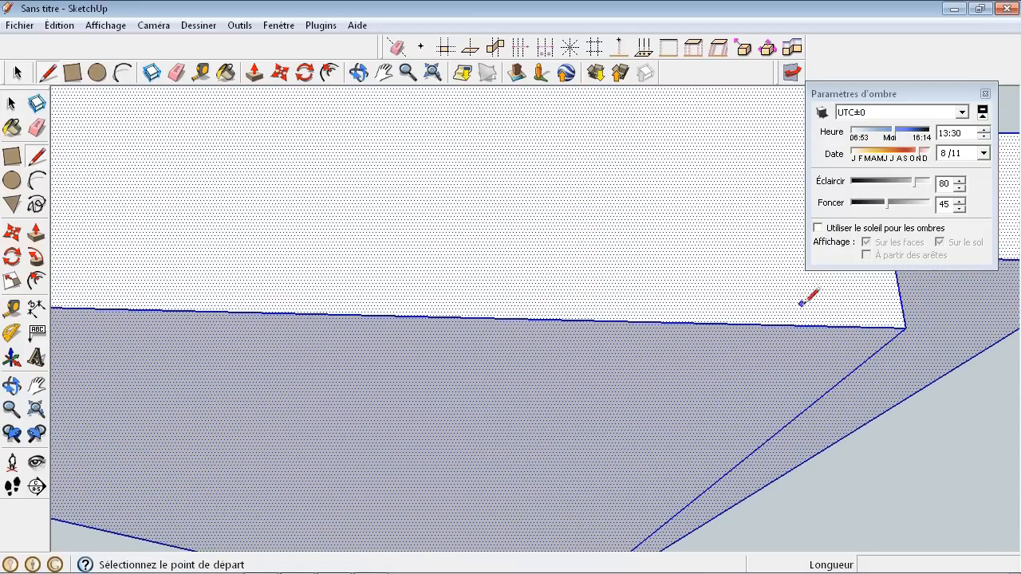
scroll(898, 292, "up", 2)
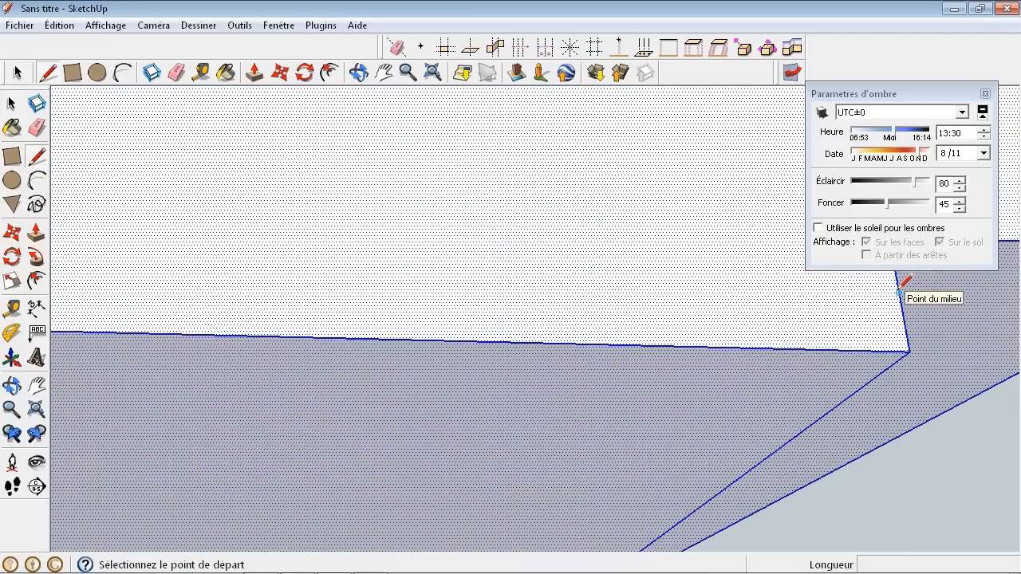
scroll(835, 356, "down", 2)
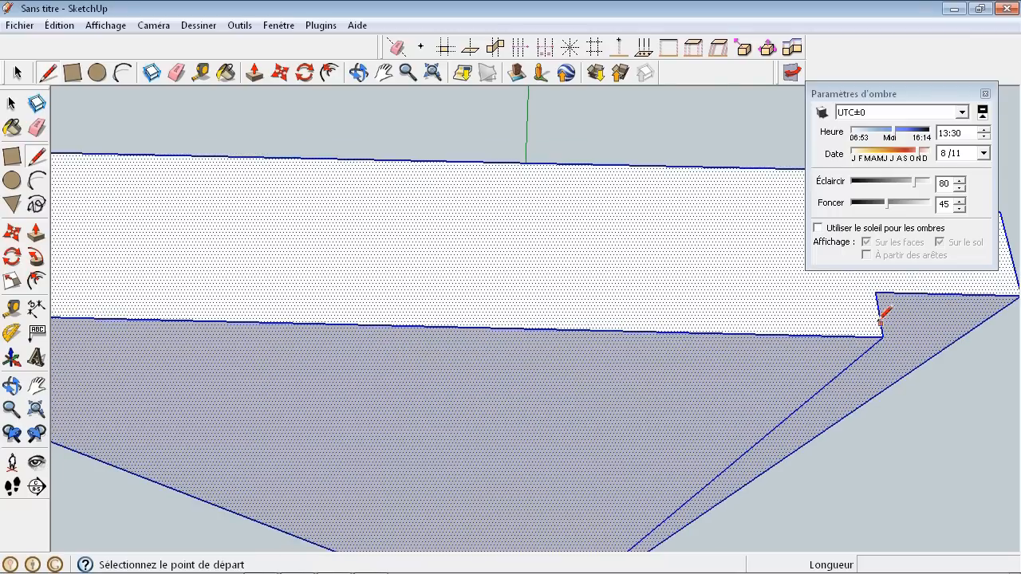
scroll(879, 322, "up", 2)
scroll(887, 307, "up", 2)
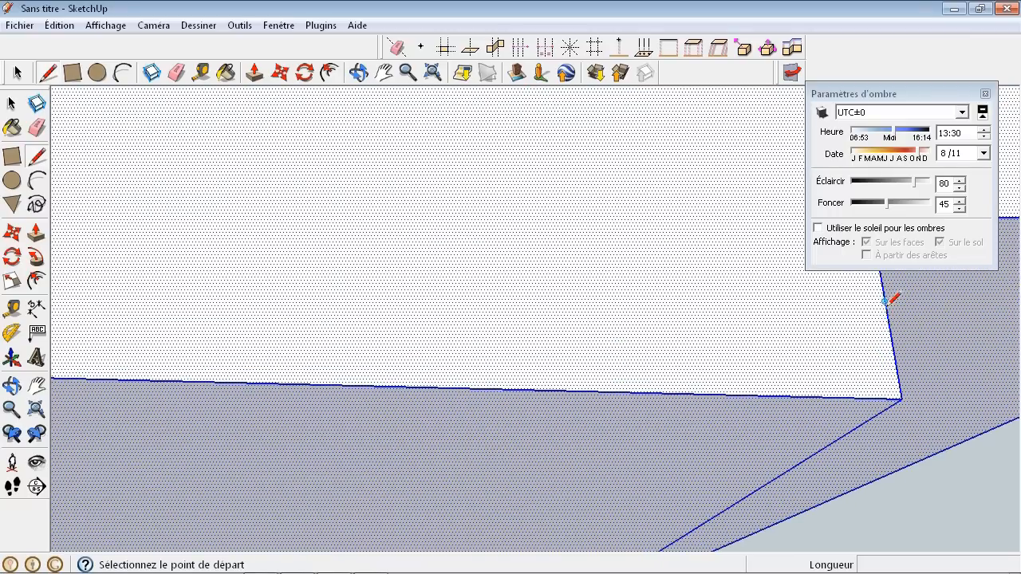
left_click(885, 303)
scroll(886, 303, "up", 1)
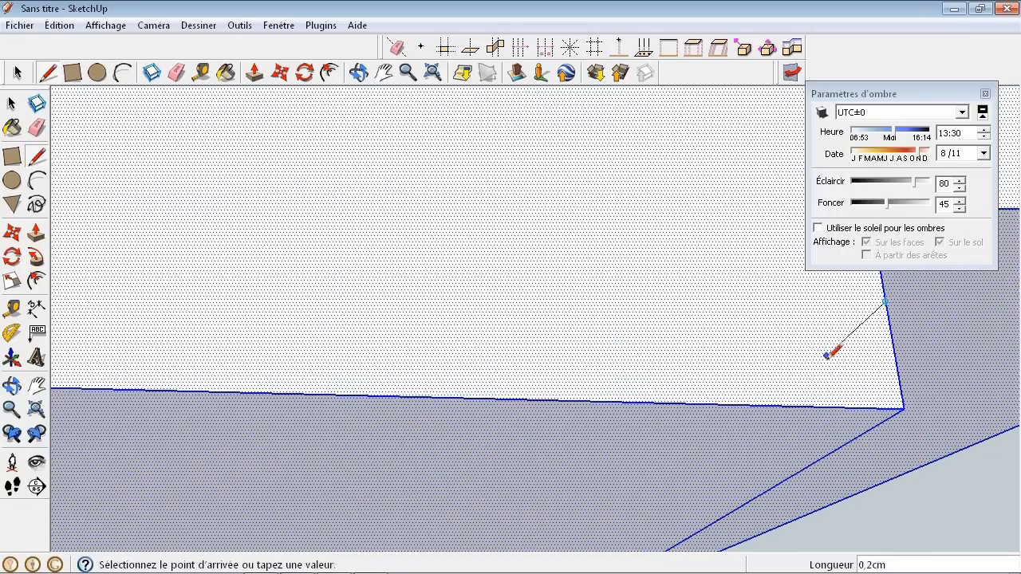
left_click(786, 406)
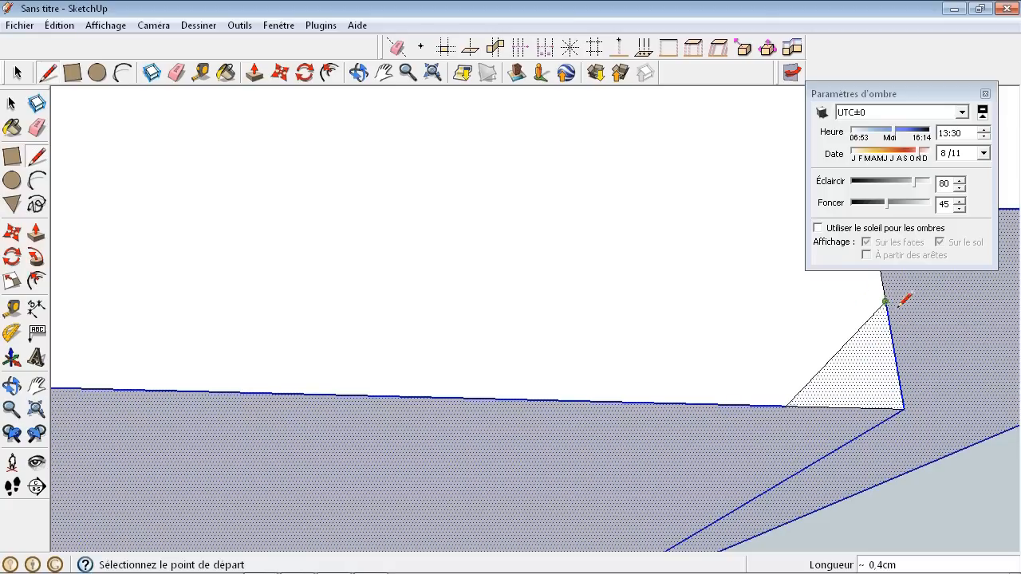
Step: Draw a matching diagonal line about 0,4cm long from the end edge's midpoint across the front corner beside the groove
scroll(844, 388, "down", 4)
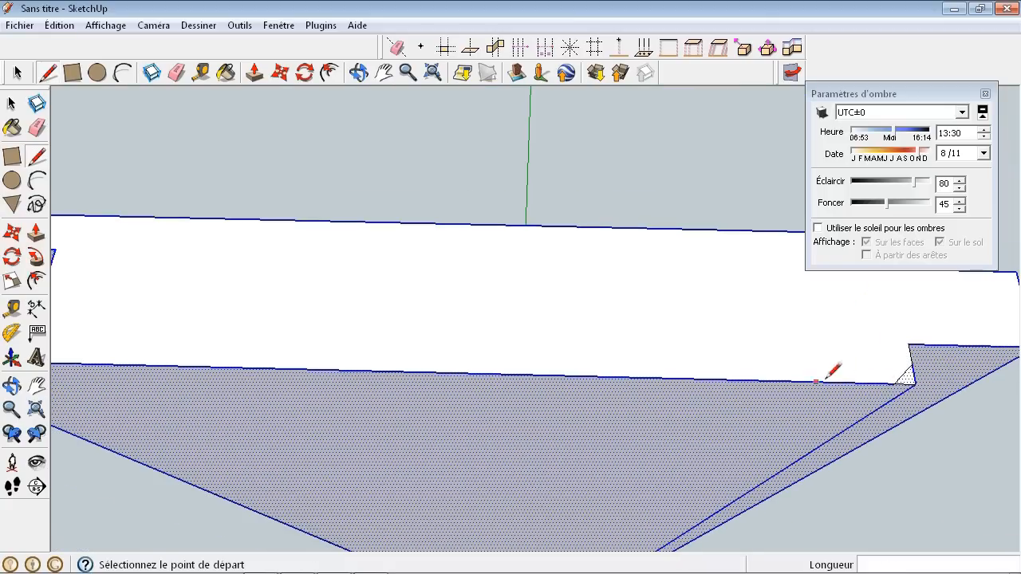
scroll(831, 373, "down", 5)
scroll(890, 366, "up", 5)
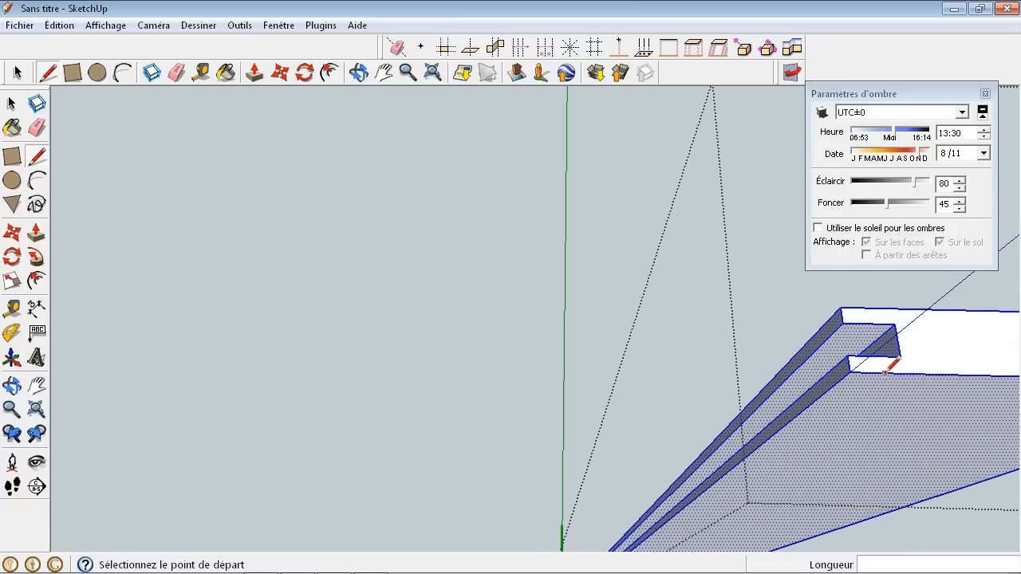
scroll(883, 373, "up", 5)
scroll(754, 342, "up", 2)
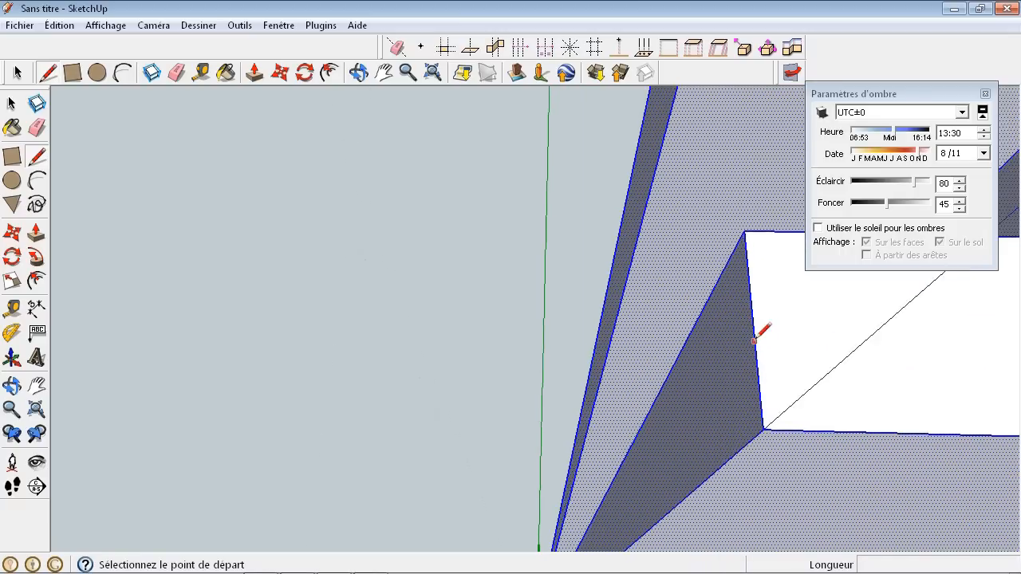
scroll(753, 331, "up", 1)
left_click(751, 322)
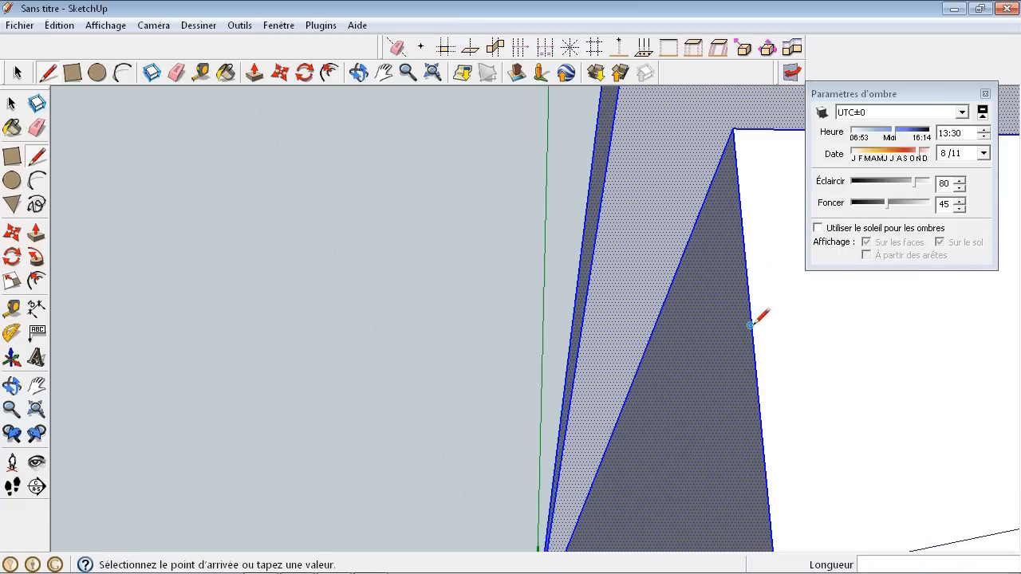
scroll(664, 362, "down", 3)
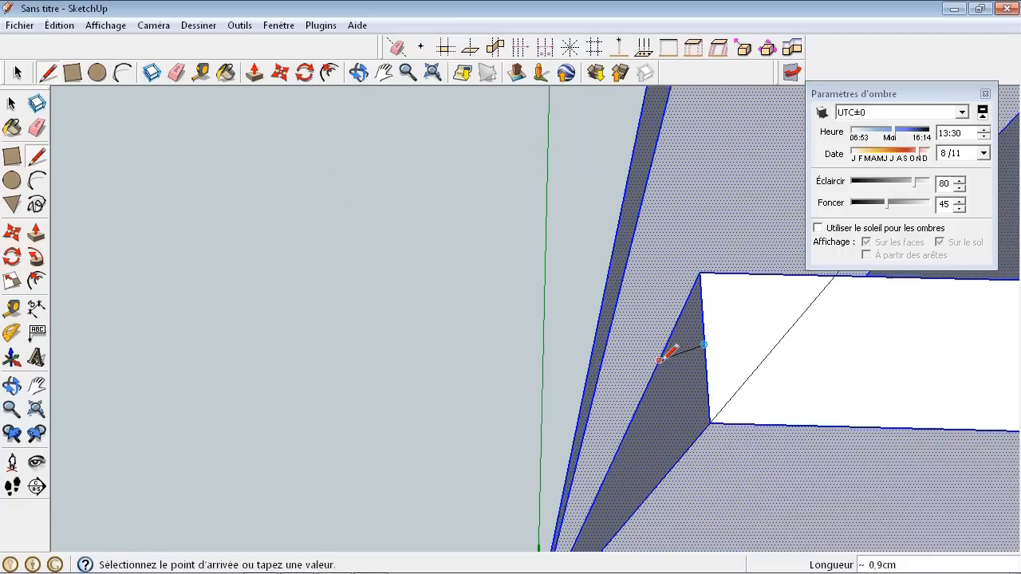
left_click(793, 425)
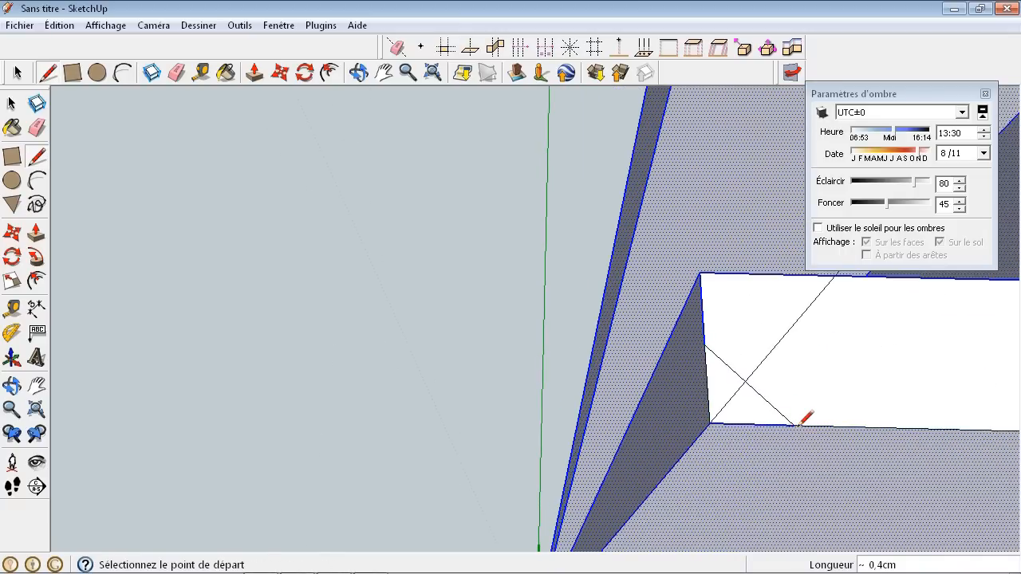
Step: Push the triangular corner beside the groove 250,0cm down the plank's full height to cut a chamfer along its front edge
left_click(35, 234)
scroll(718, 400, "up", 3)
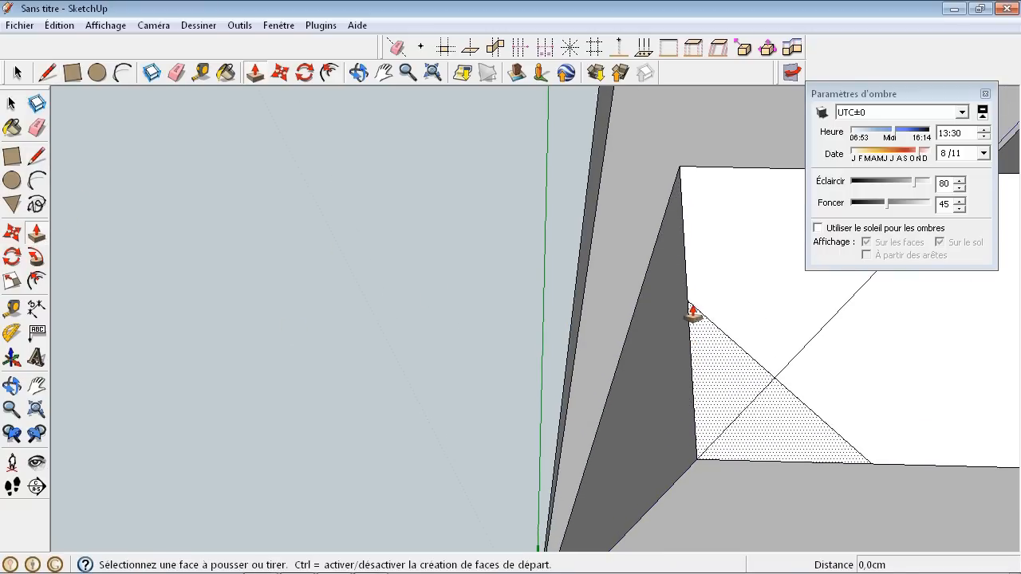
scroll(797, 402, "down", 1)
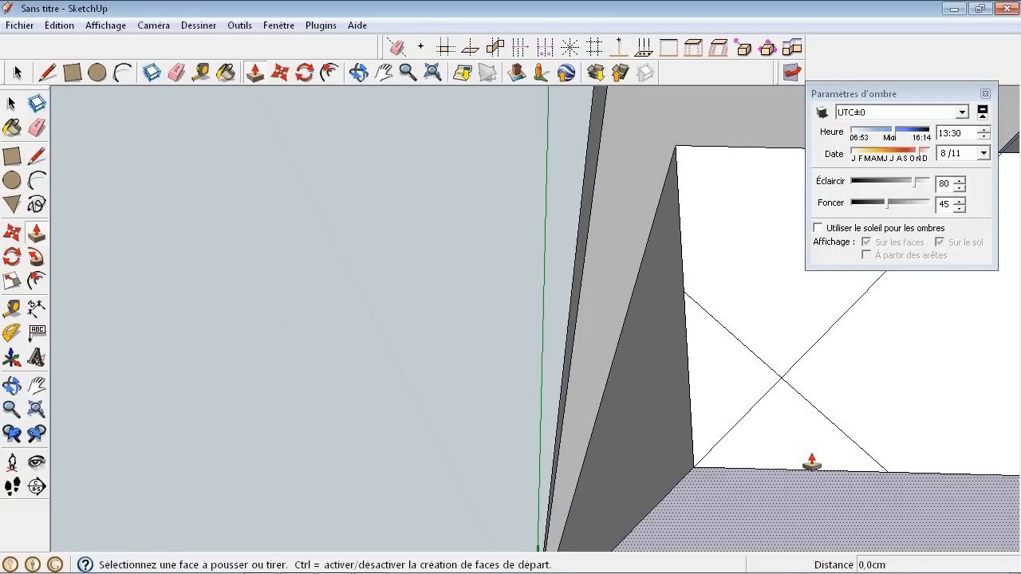
scroll(717, 388, "up", 2)
left_click(717, 388)
scroll(679, 392, "down", 3)
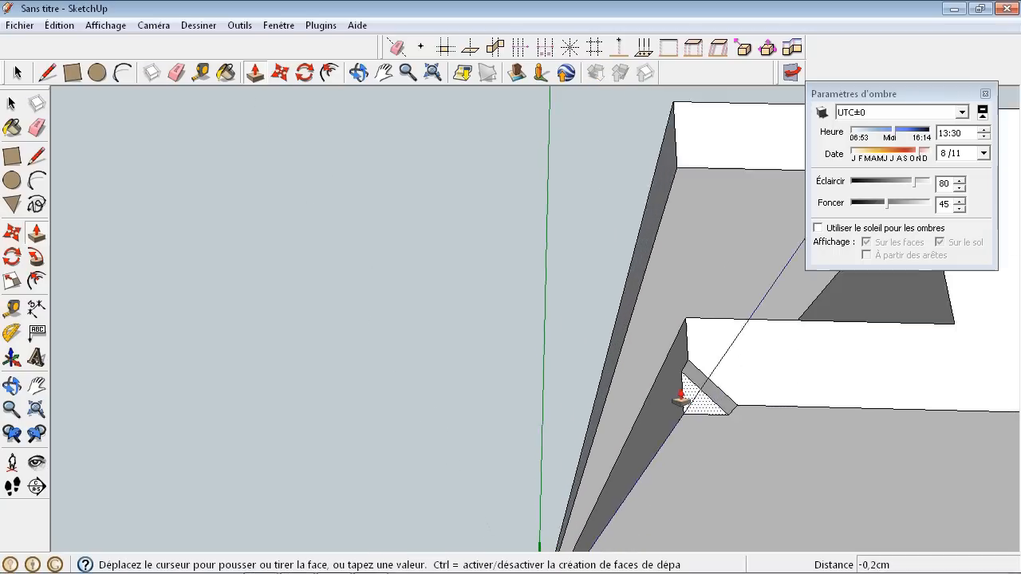
scroll(631, 482, "down", 3)
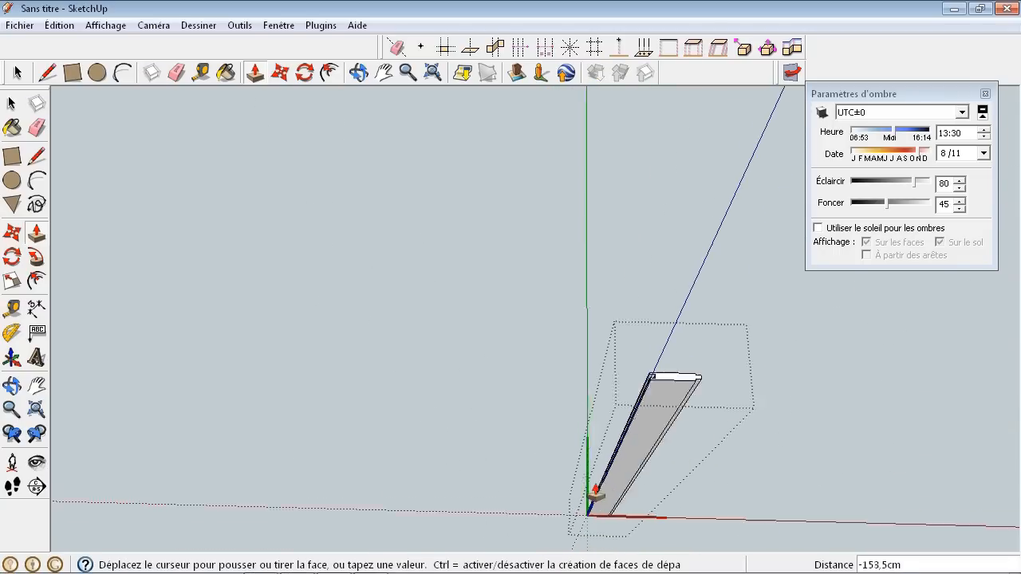
scroll(591, 510, "up", 3)
scroll(584, 530, "down", 2)
scroll(583, 533, "up", 4)
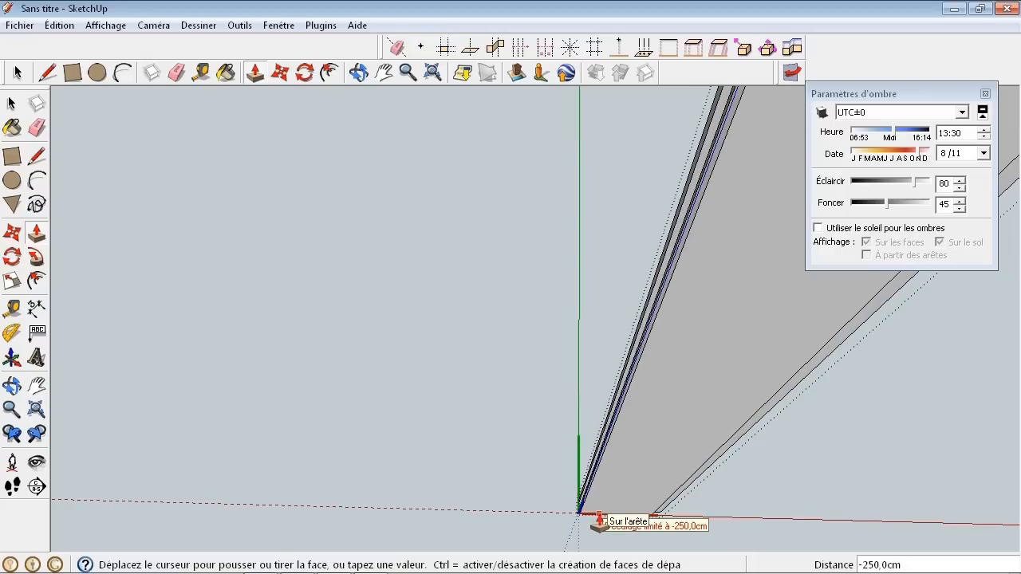
left_click(598, 521)
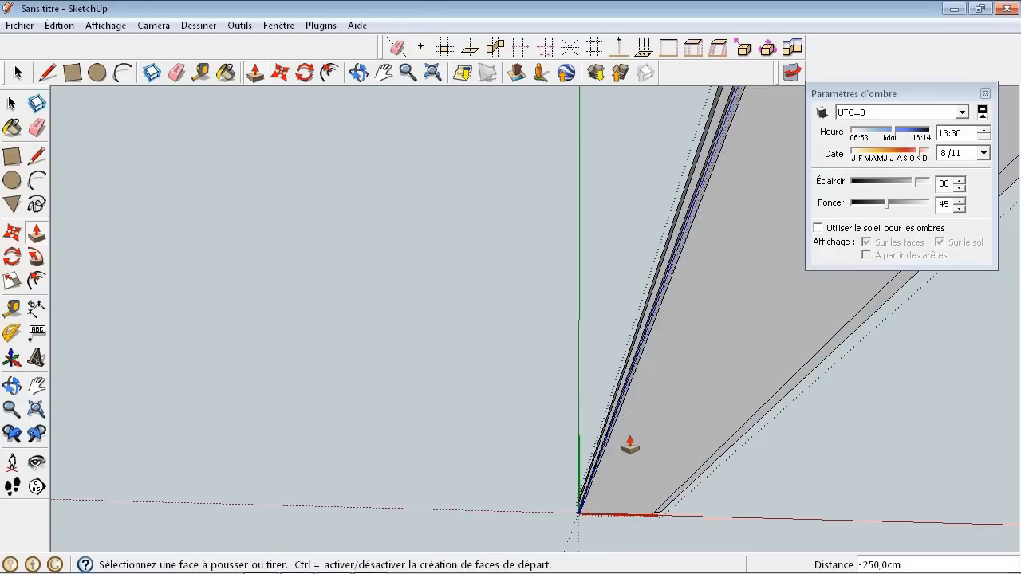
Step: Repeat the same 250,0cm push on the triangular corner beside the tongue to chamfer that front edge over the full height
scroll(604, 491, "down", 2)
scroll(729, 278, "up", 6)
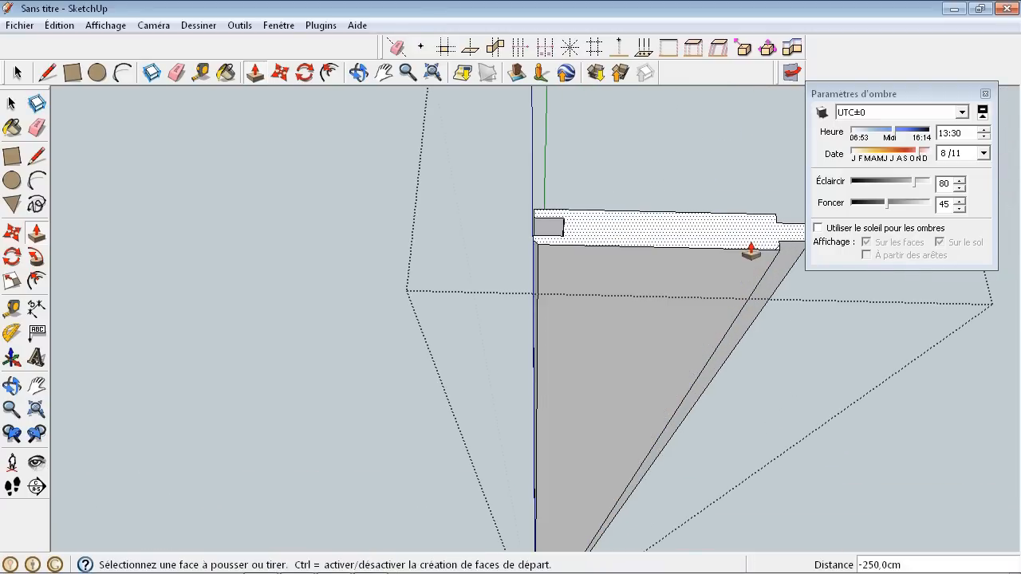
scroll(685, 296, "down", 5)
scroll(738, 299, "up", 3)
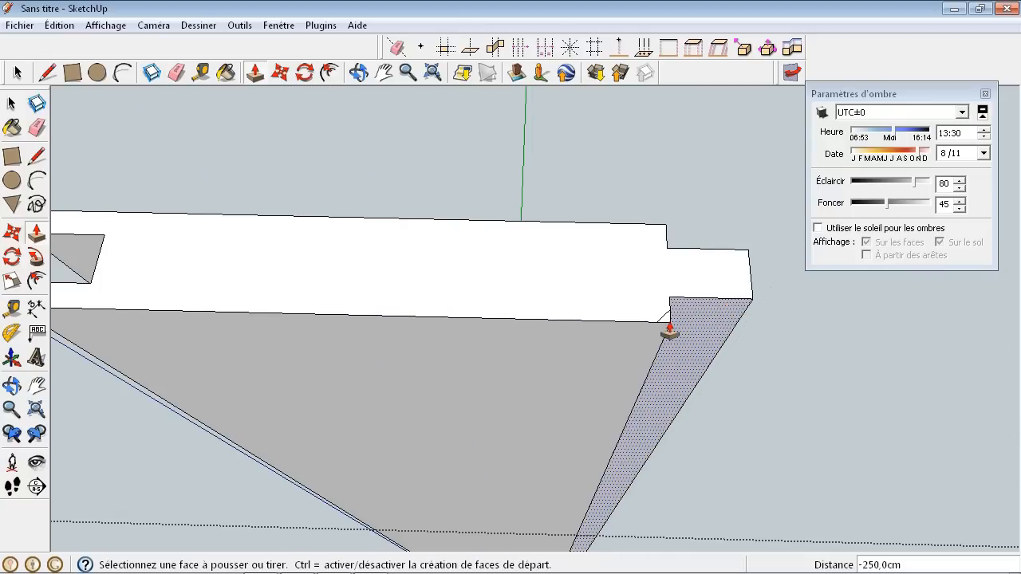
scroll(666, 325, "up", 3)
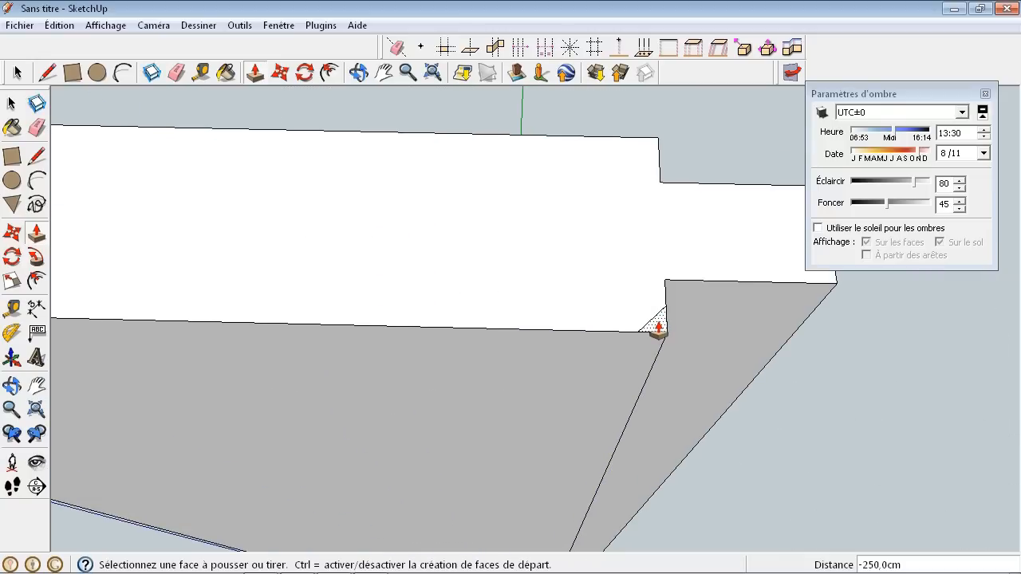
double_click(659, 329)
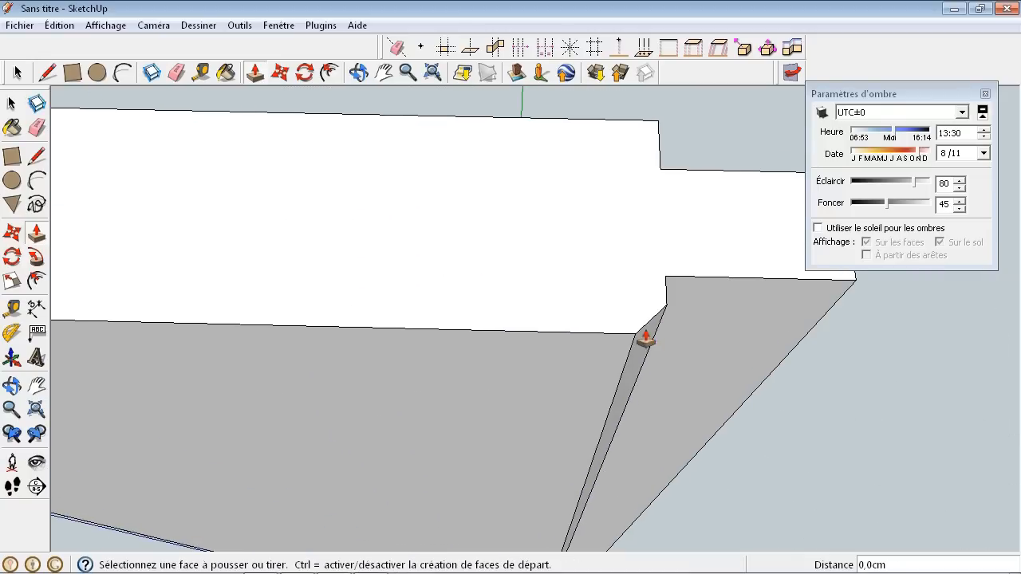
Step: Draw a diagonal line about 0,1cm long across the top outer corner of the tongue's front face
scroll(654, 349, "down", 5)
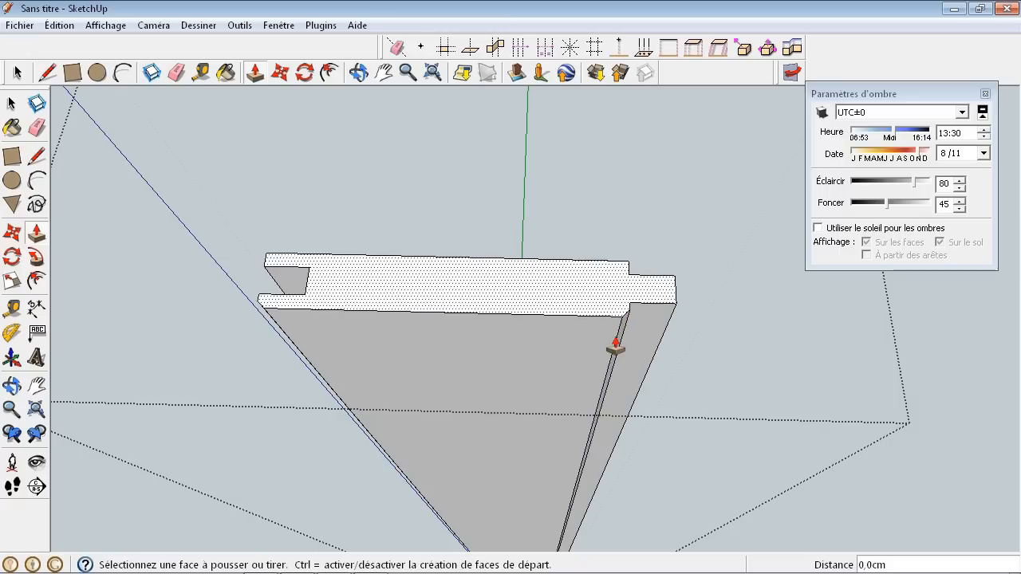
scroll(606, 342, "down", 5)
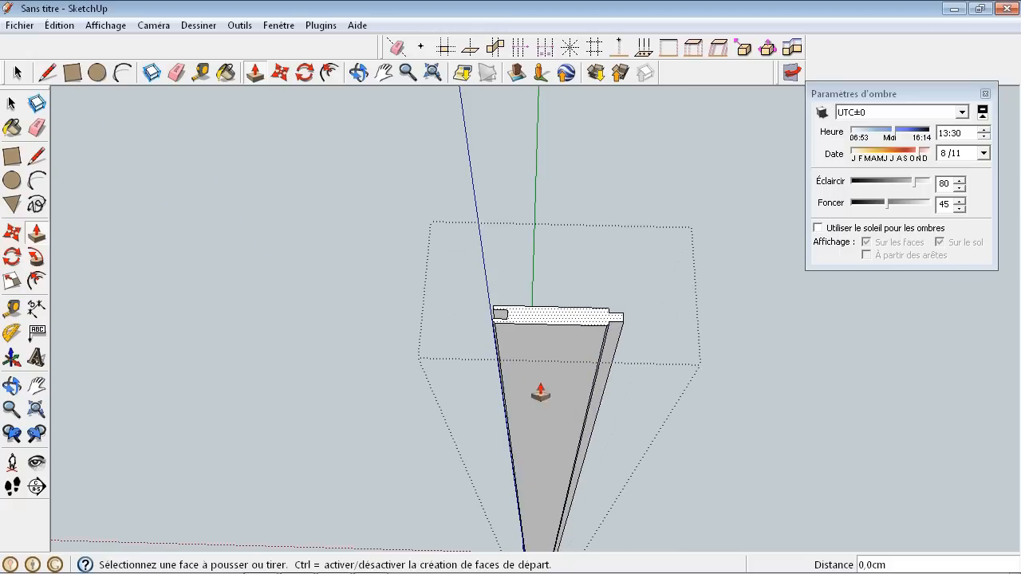
scroll(554, 388, "down", 5)
scroll(549, 386, "up", 3)
scroll(549, 386, "up", 6)
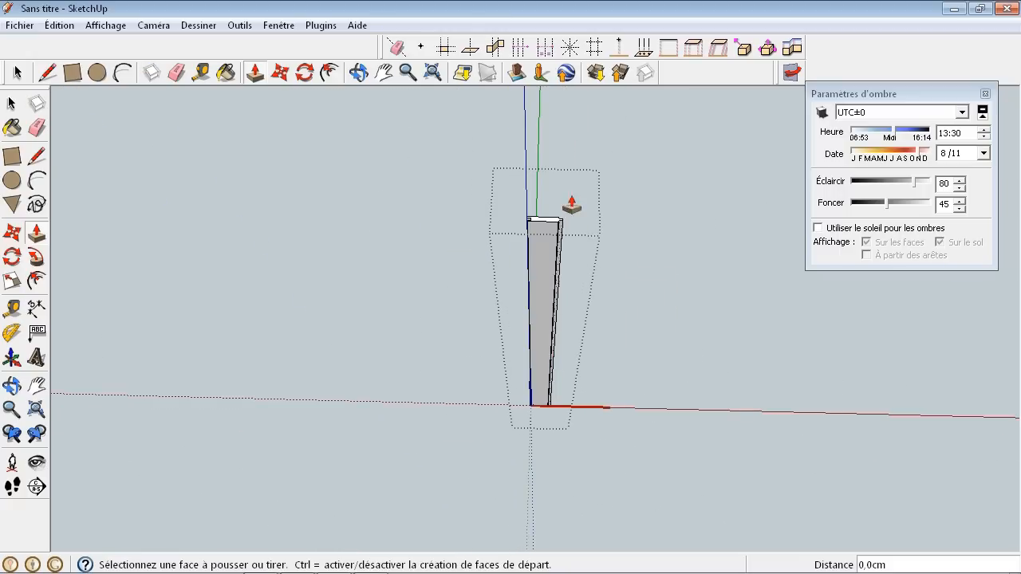
scroll(558, 273, "up", 8)
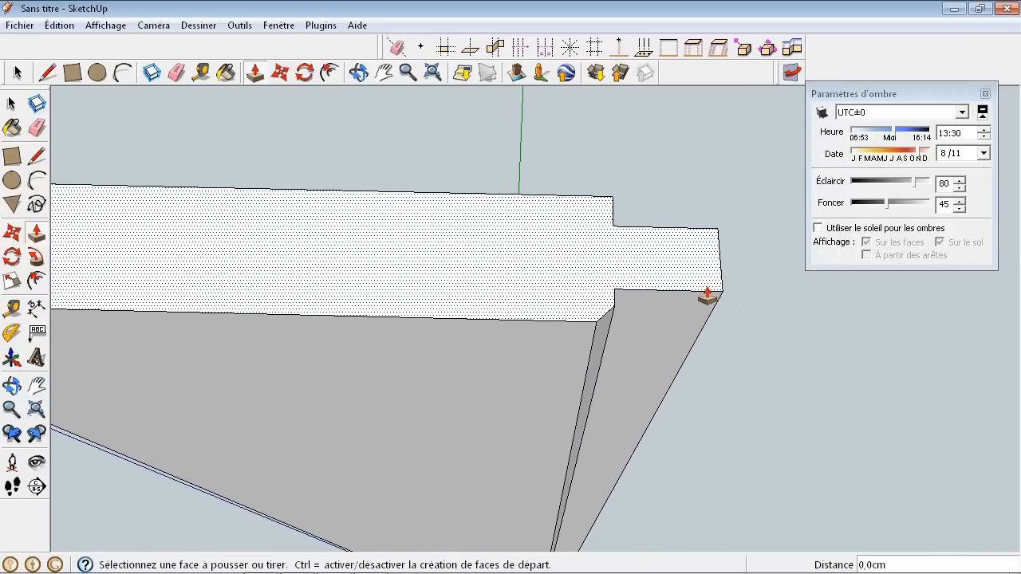
middle_click_drag(707, 295, 553, 205)
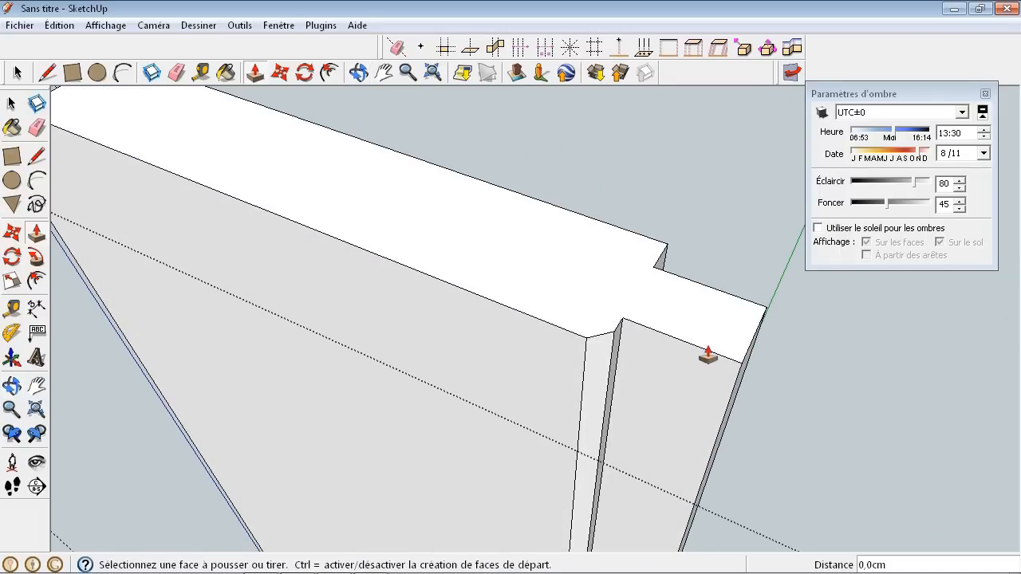
left_click(36, 158)
scroll(729, 355, "up", 5)
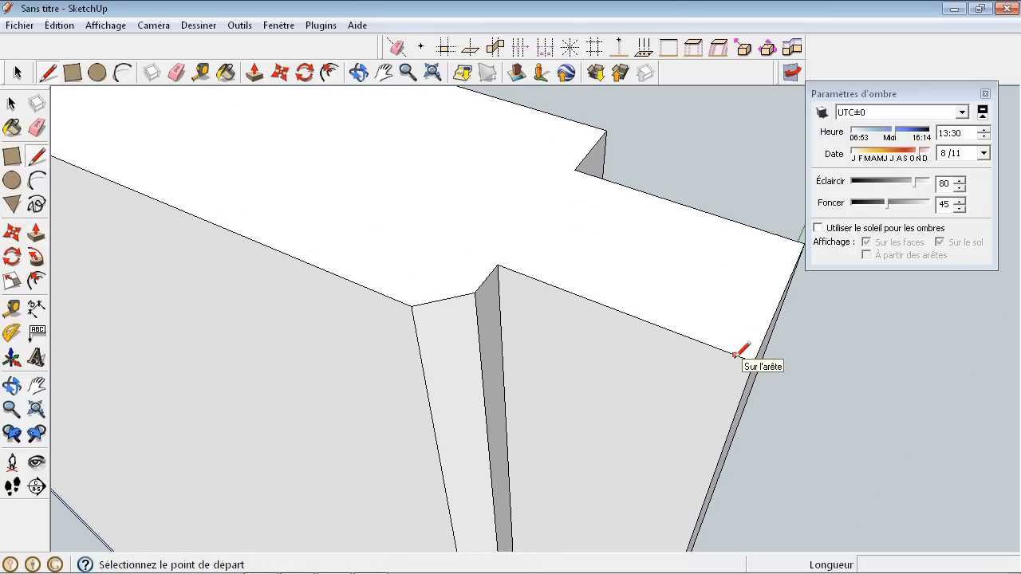
left_click(734, 354)
left_click(749, 372)
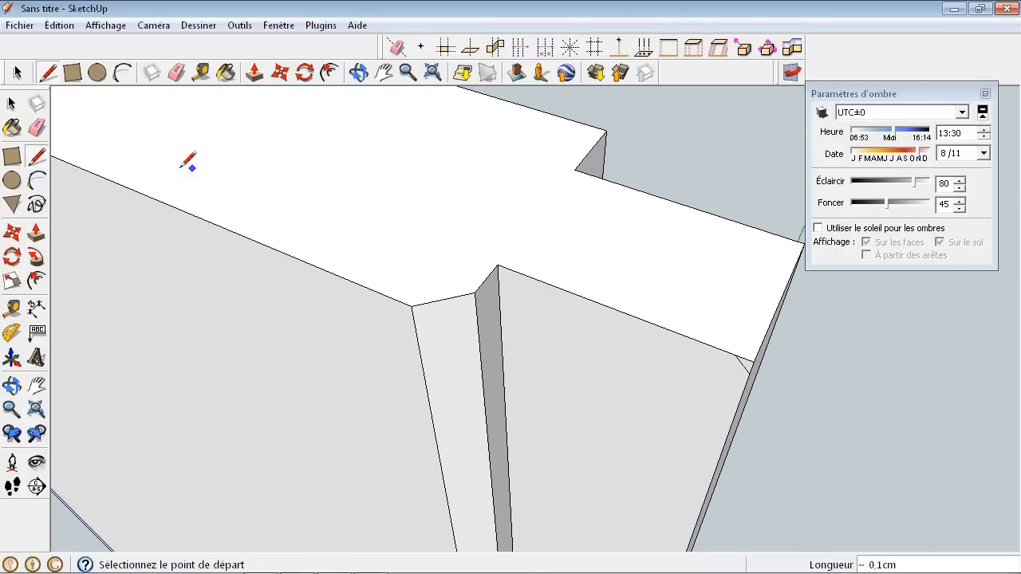
Step: Push the small triangle at the tongue's top corner 1,0cm through the tongue's thickness to bevel its top end edge
left_click(35, 233)
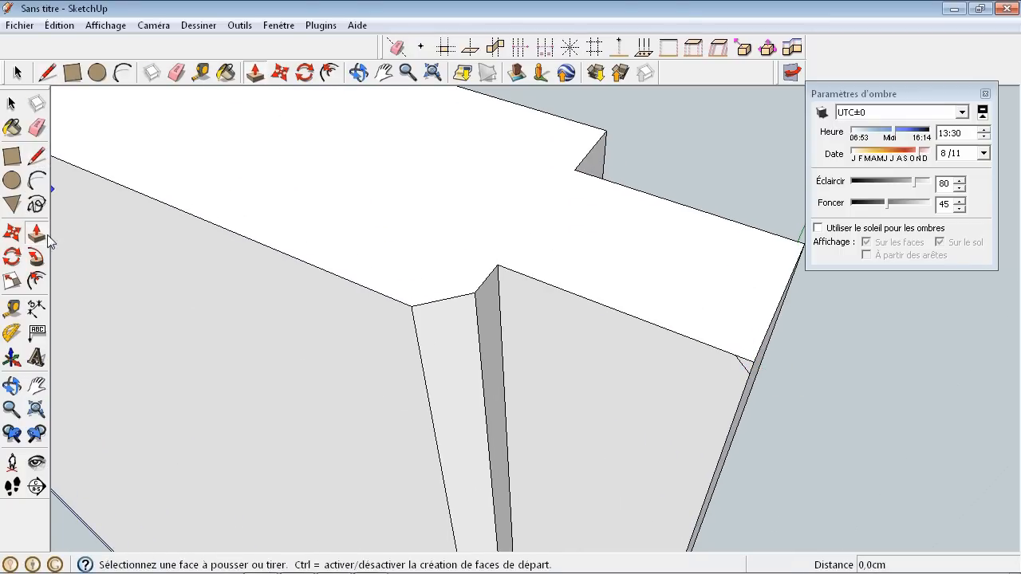
scroll(746, 372, "up", 3)
left_click(742, 365)
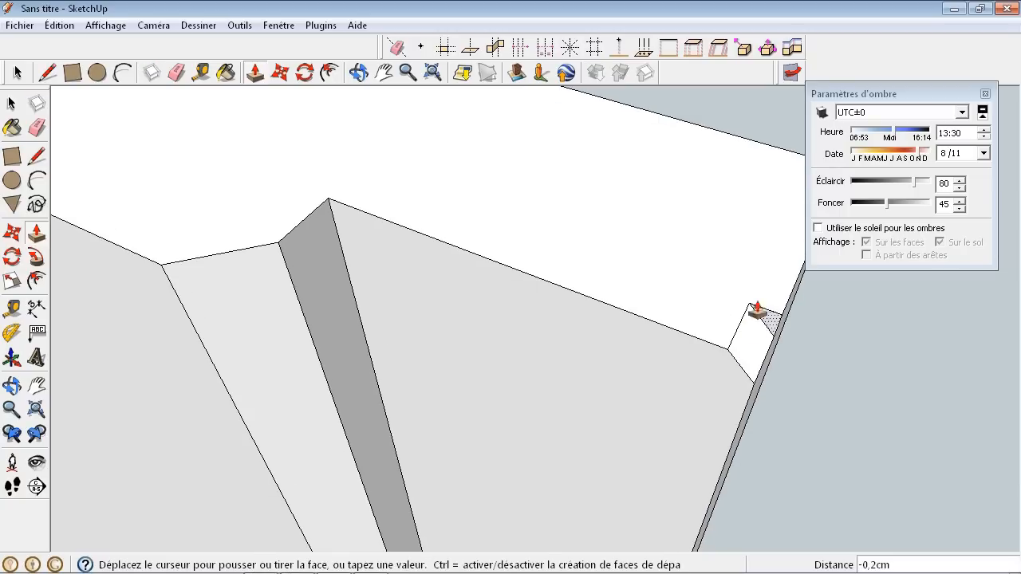
scroll(770, 173, "down", 3)
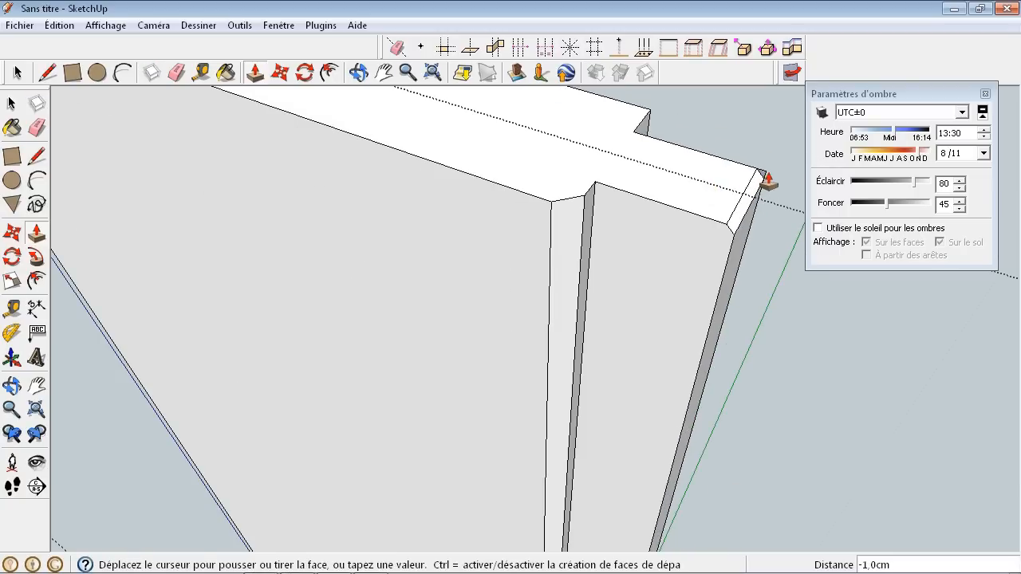
left_click(767, 185)
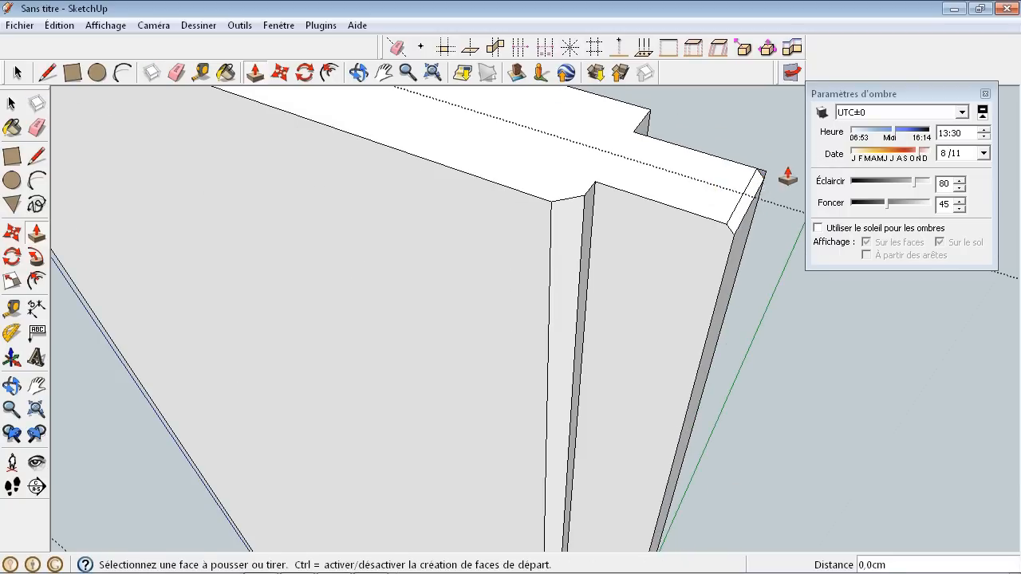
Step: Leave component editing and examine the chamfered joints between neighbouring planks across the wall
left_click(12, 105)
scroll(760, 248, "down", 5)
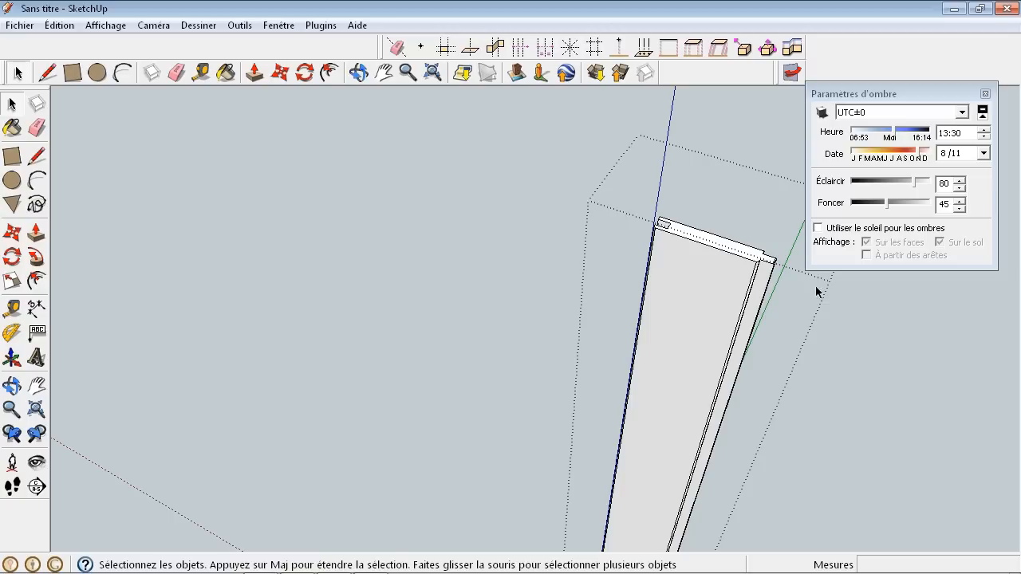
scroll(762, 291, "up", 3)
middle_click_drag(568, 149, 745, 331)
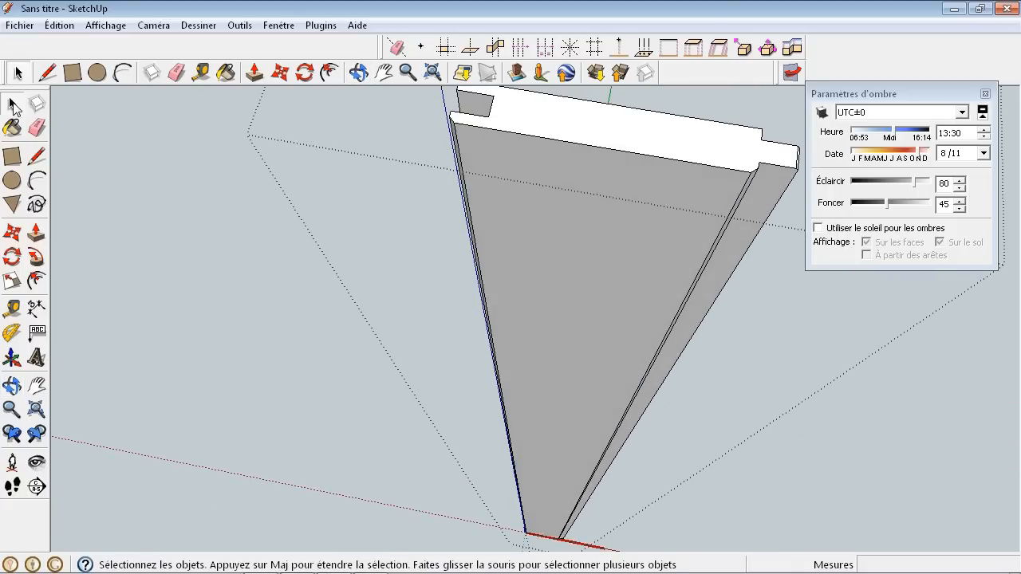
left_click(177, 250)
scroll(297, 299, "down", 4)
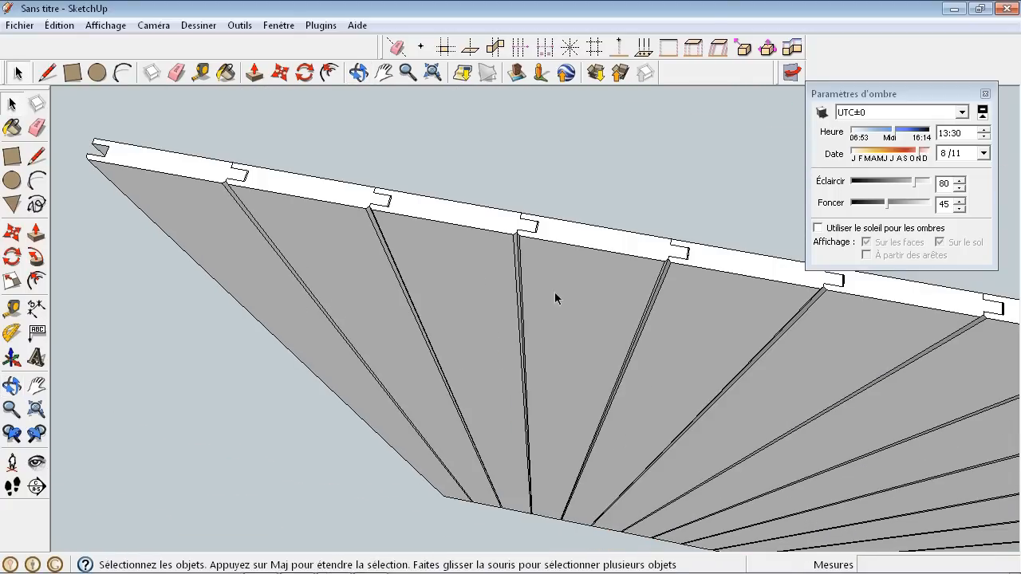
scroll(514, 260, "up", 2)
middle_click_drag(653, 335, 447, 289)
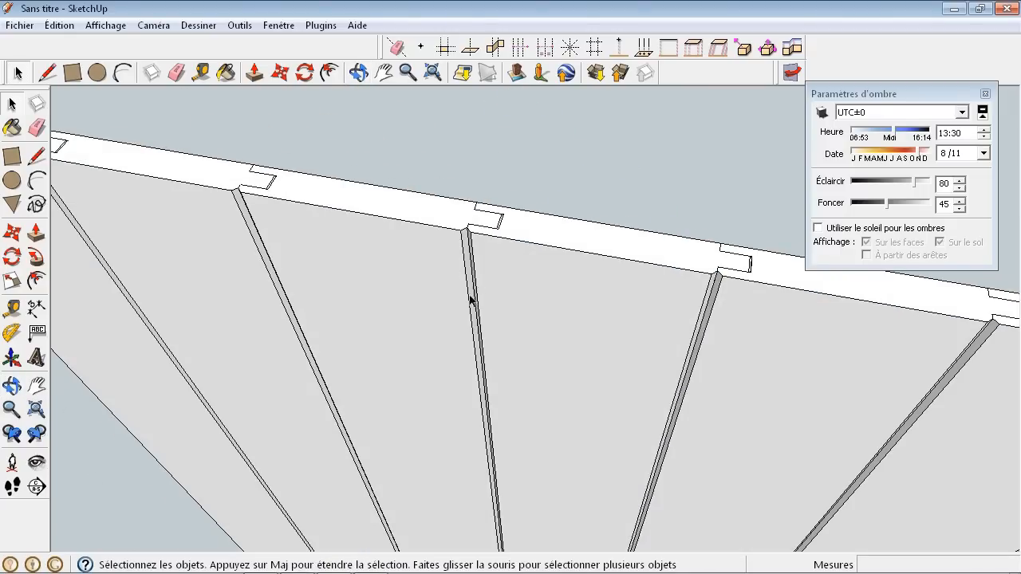
scroll(515, 278, "down", 4)
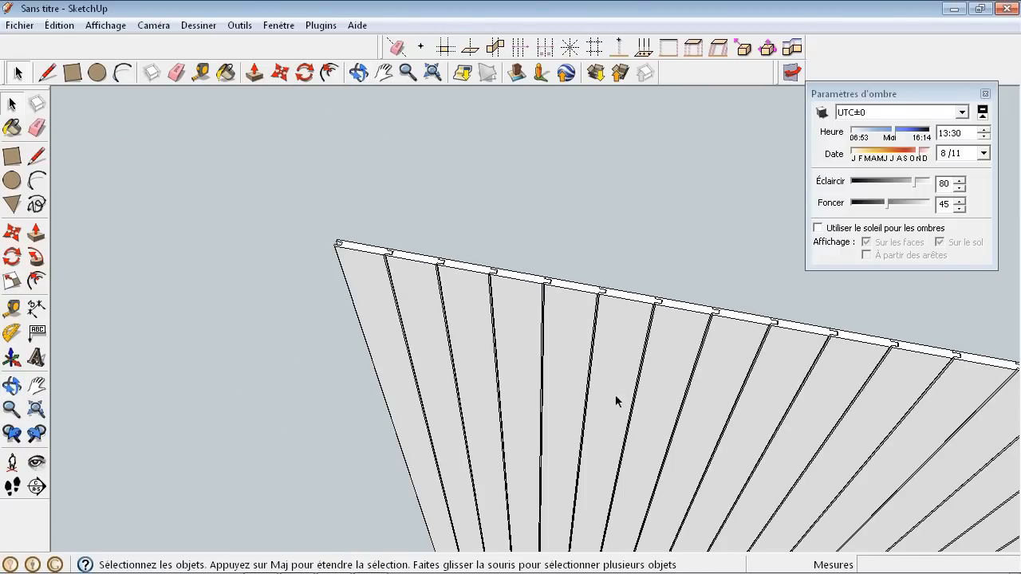
scroll(613, 308, "up", 5)
scroll(590, 279, "down", 3)
scroll(510, 216, "up", 2)
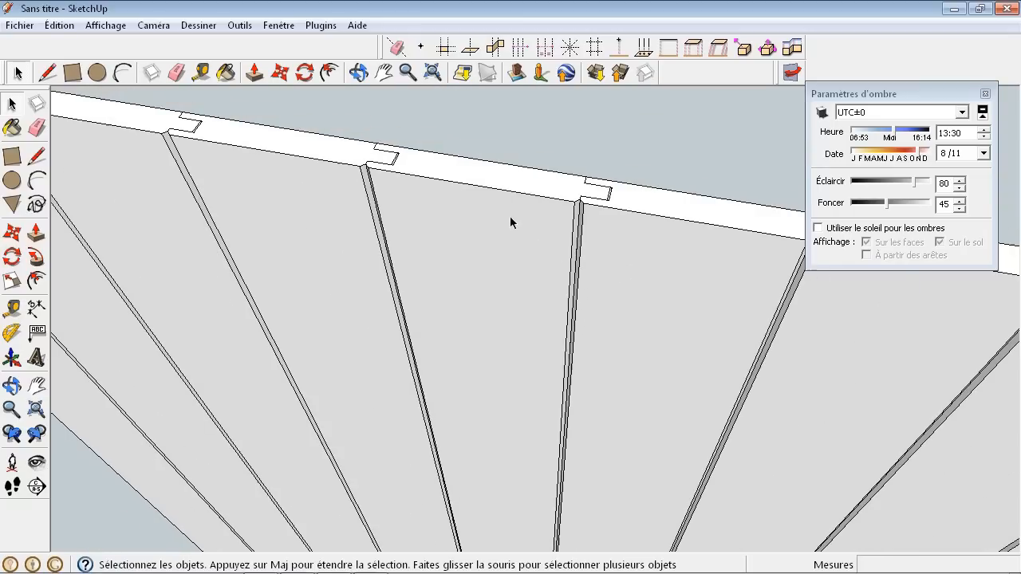
scroll(470, 178, "down", 1)
Step: Open one of the wall's inner planks for editing and select its top face together with the bounding edges
left_click(470, 181)
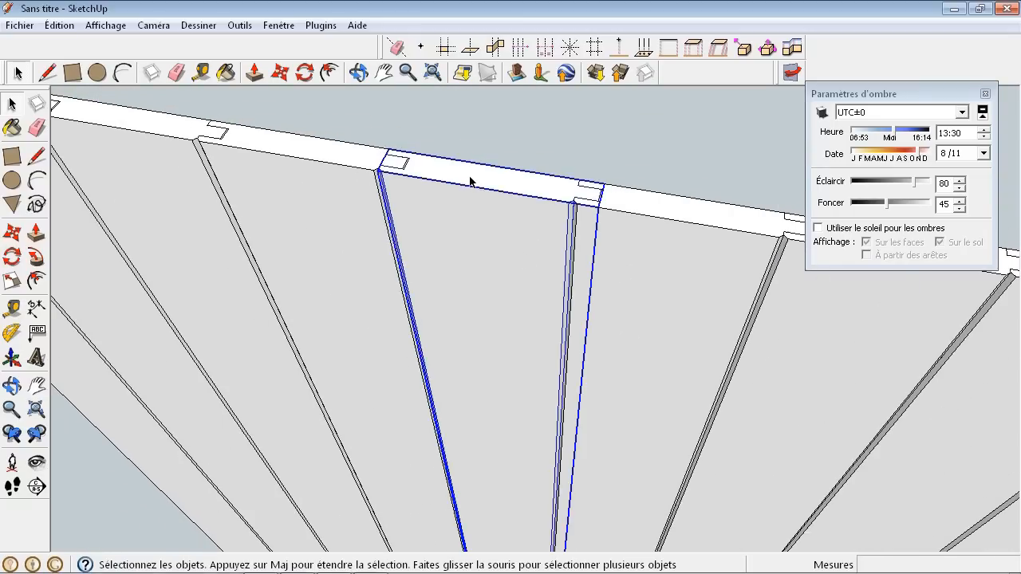
double_click(470, 186)
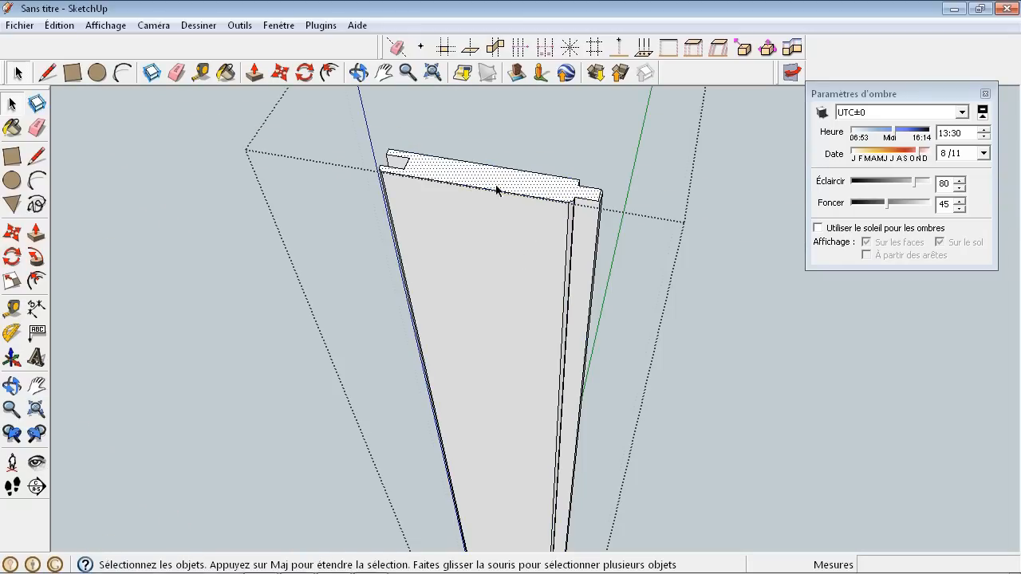
middle_click_drag(495, 190, 649, 326)
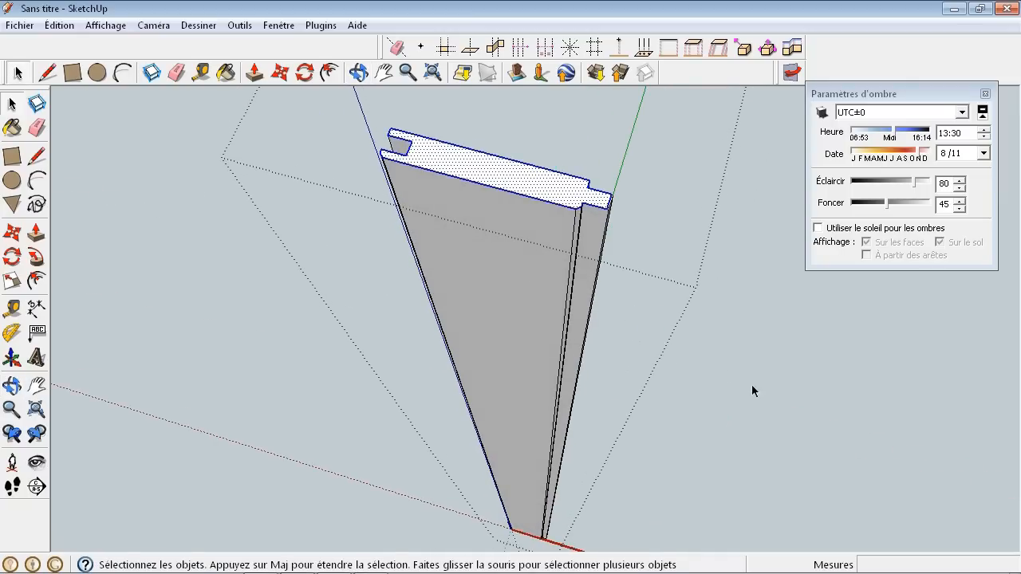
Step: Examine the plank's top profile and the chamfered corner beside its groove up close
scroll(470, 179, "up", 3)
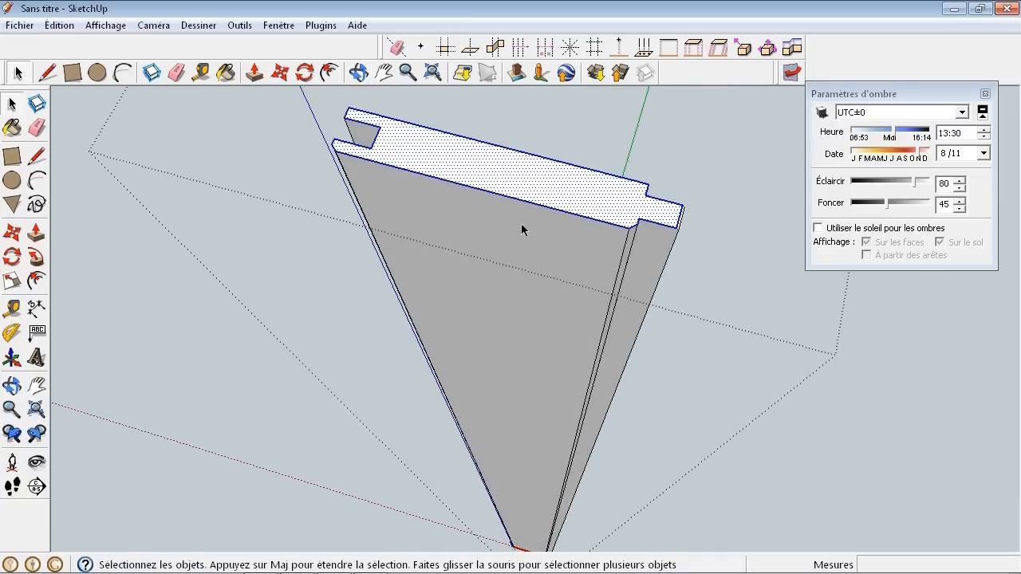
scroll(349, 183, "up", 3)
scroll(352, 195, "down", 2)
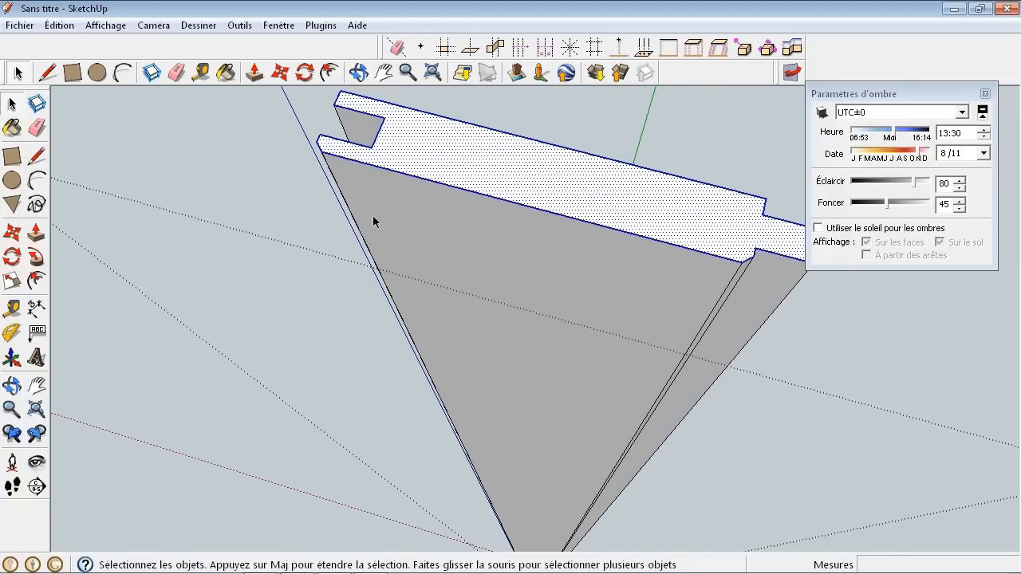
scroll(365, 185, "up", 2)
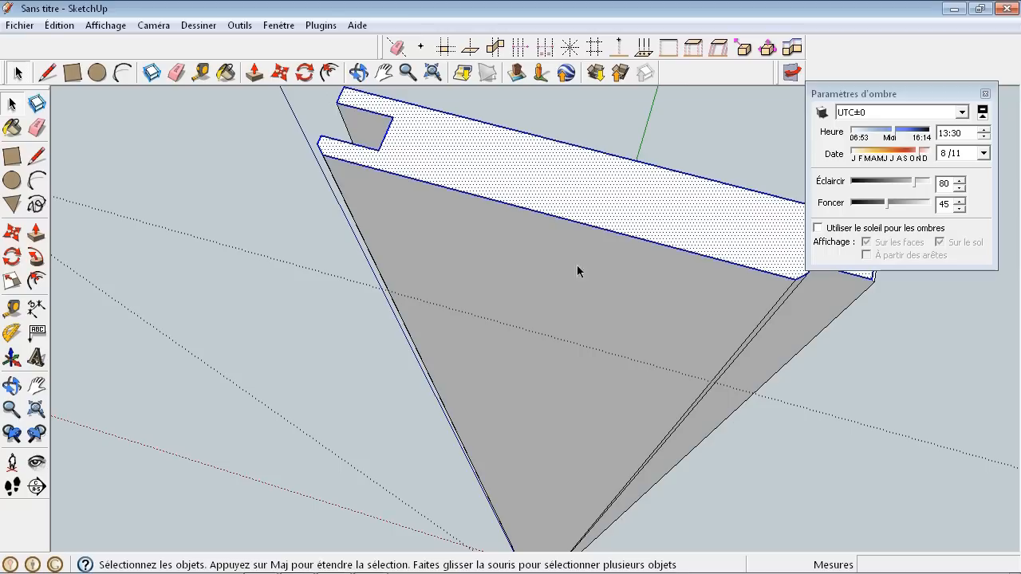
middle_click_drag(524, 371, 759, 213)
scroll(328, 301, "up", 2)
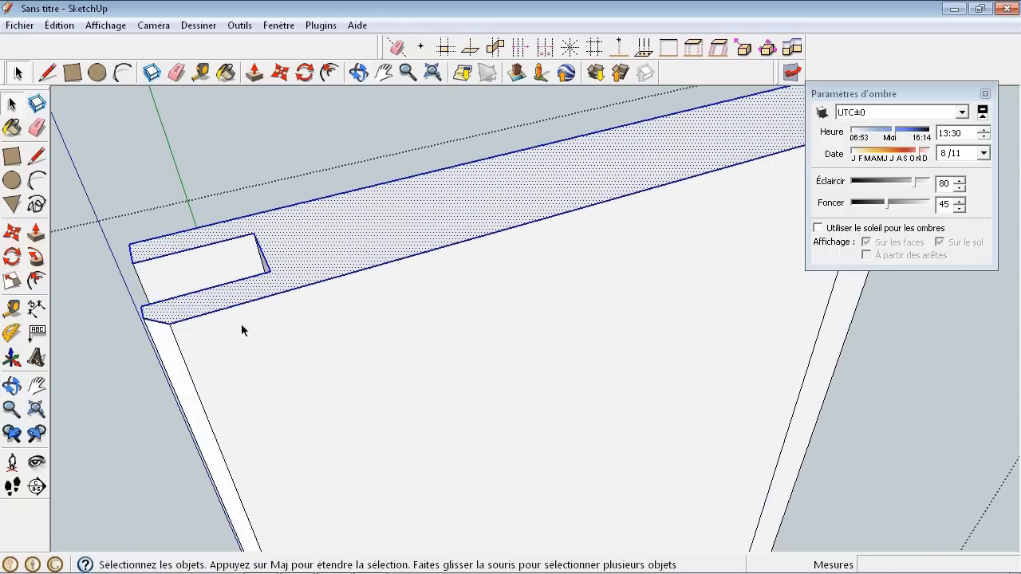
scroll(213, 334, "down", 1)
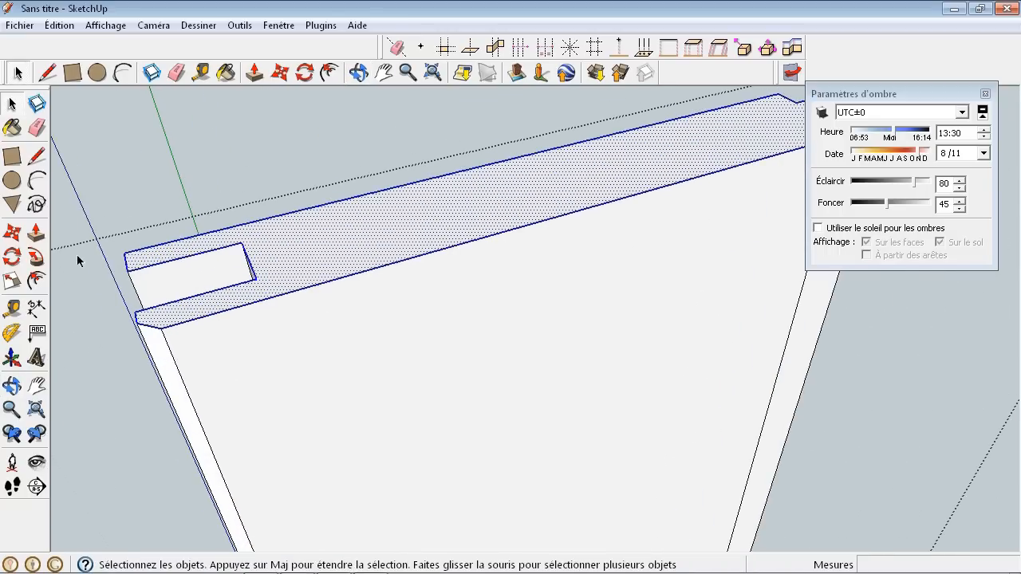
Step: Copy the vertical chamfer edge beside the groove about 1,3cm across the plank's front face, in line with the groove's inner corner
left_click(12, 232)
scroll(155, 337, "down", 1)
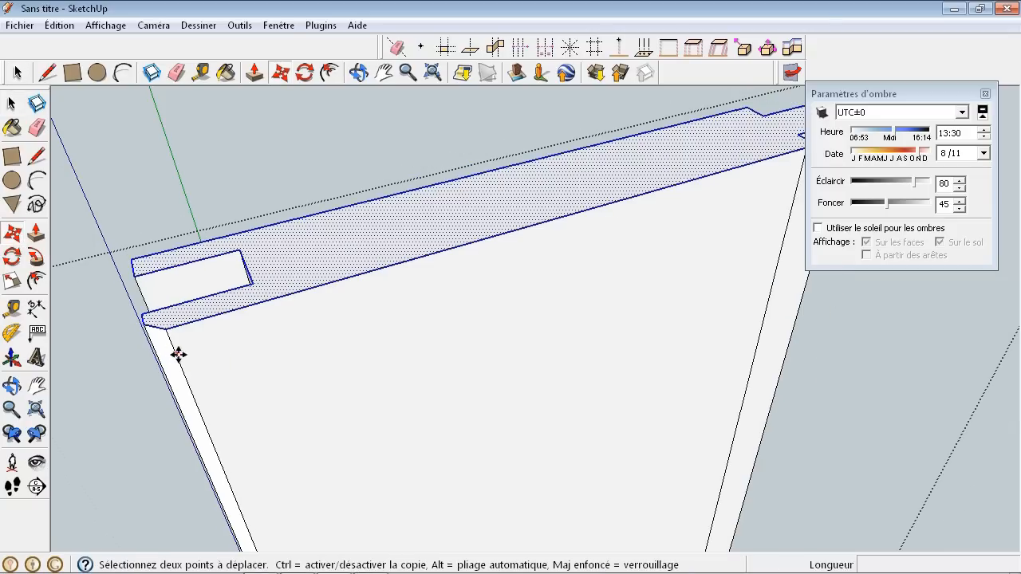
left_click(11, 104)
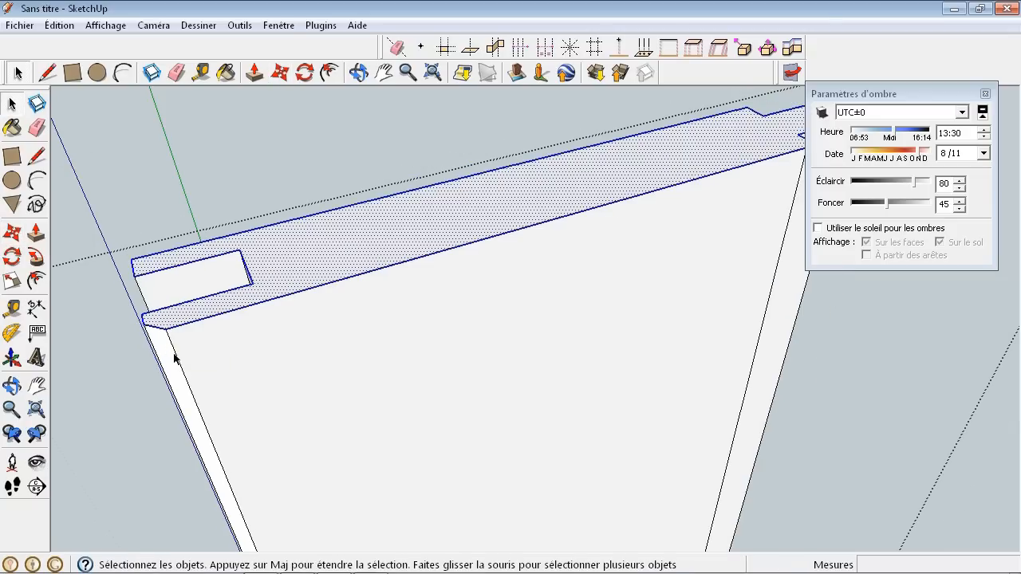
left_click(175, 359)
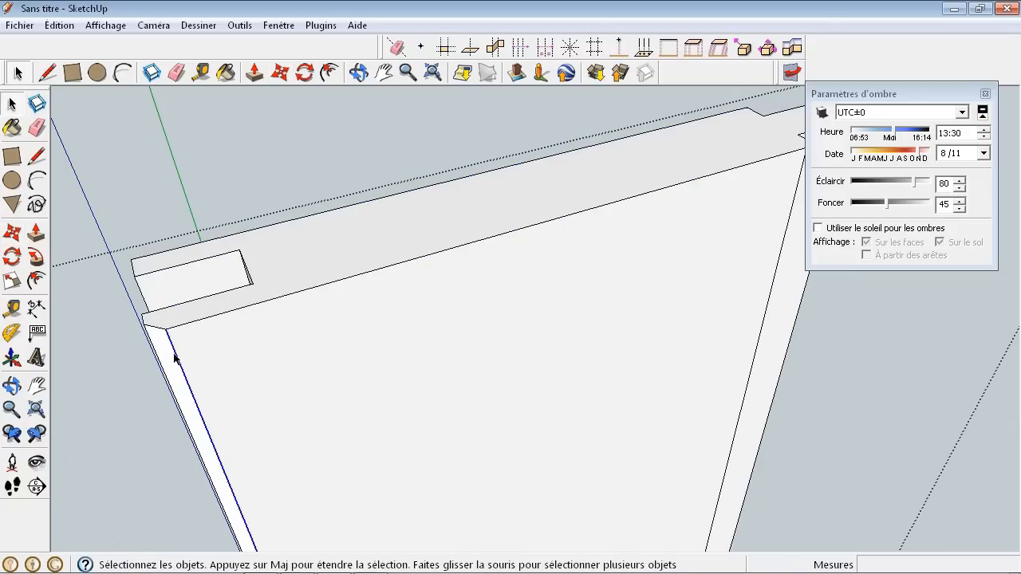
left_click(12, 232)
scroll(164, 331, "up", 1)
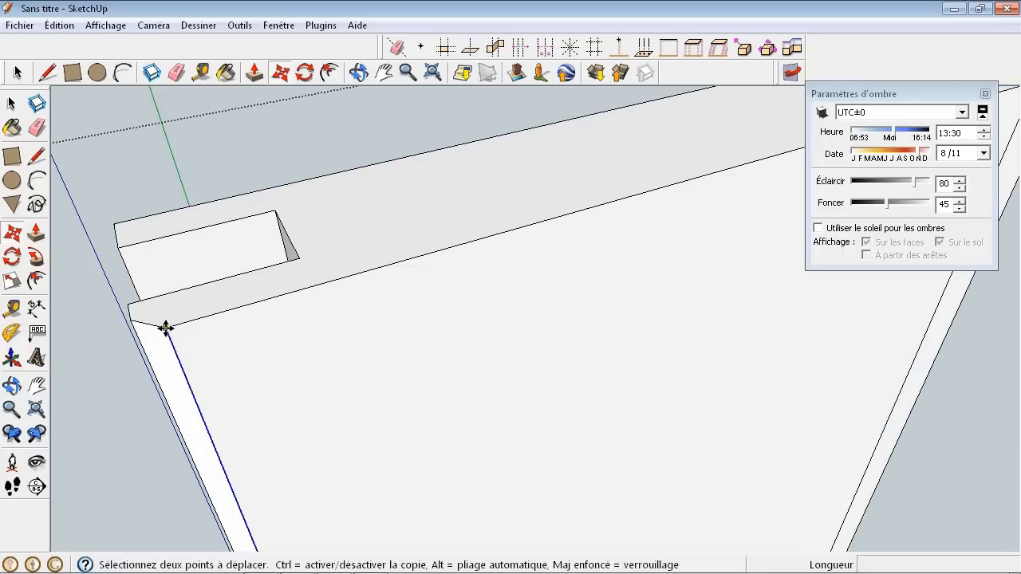
left_click(164, 329)
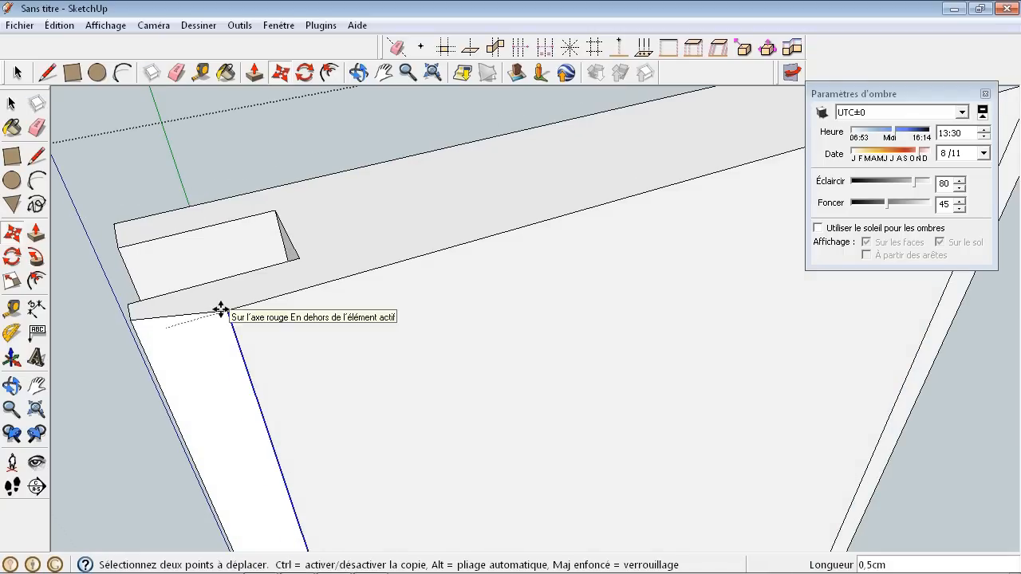
key("ctrl")
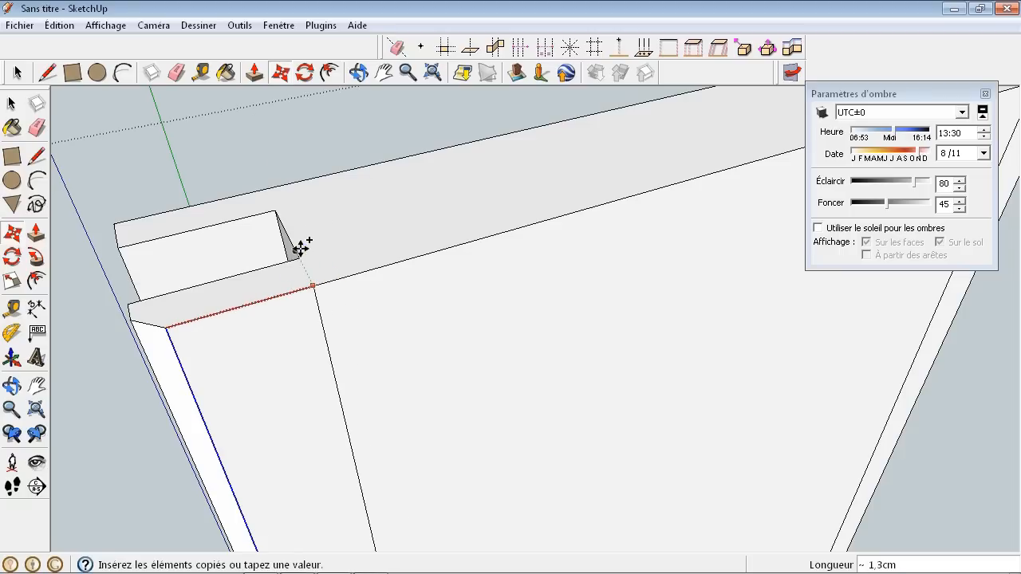
left_click(303, 255)
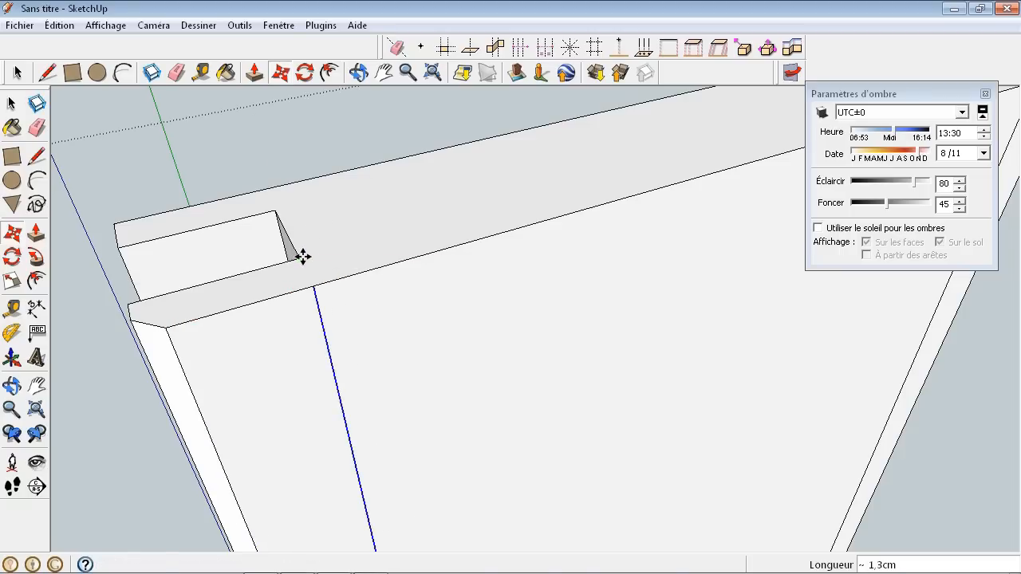
scroll(183, 292, "down", 4)
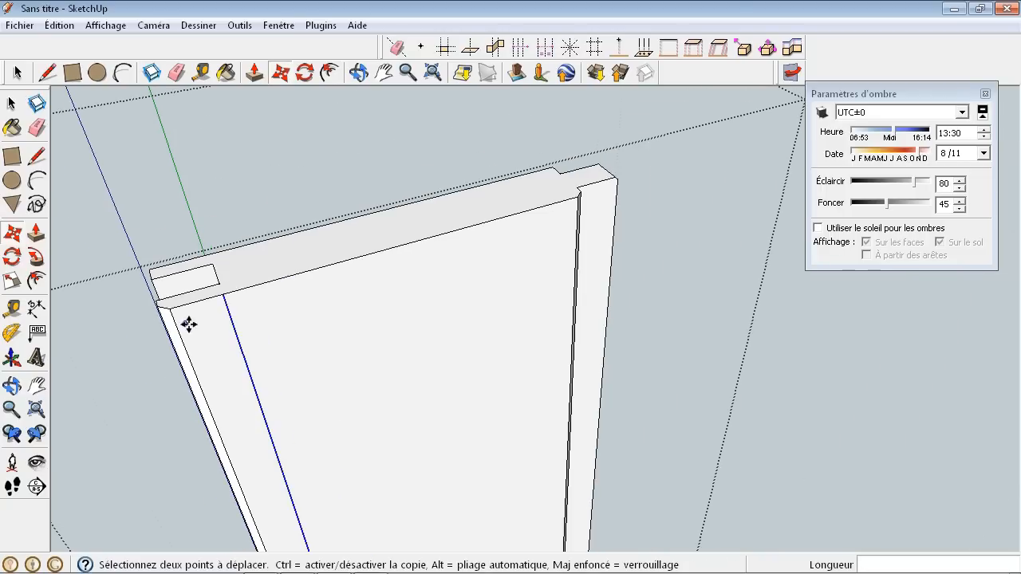
scroll(231, 300, "up", 2)
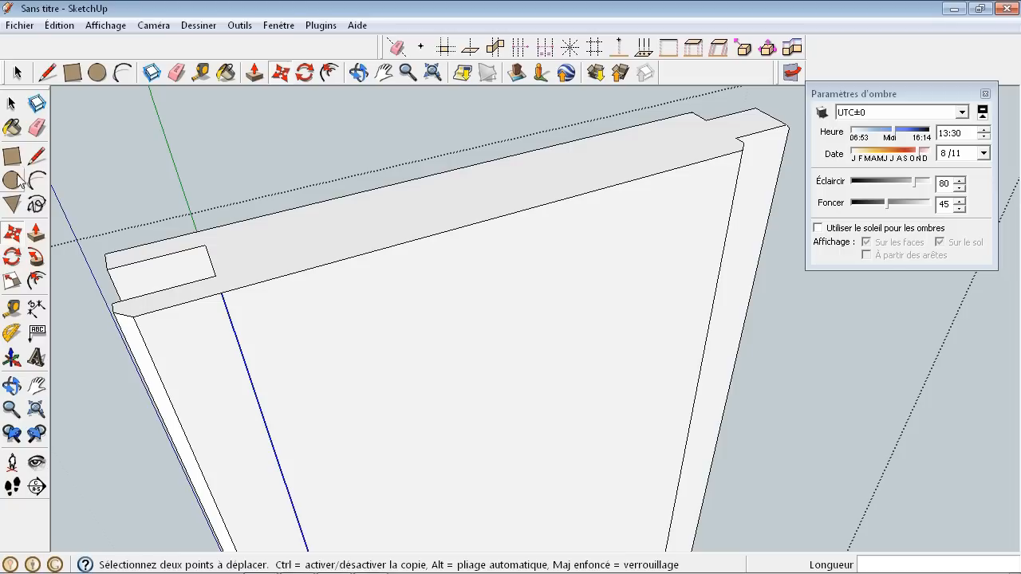
Step: Try to repeat the groove-aligned line 50 times at 0,4cm spacing across the plank's front face
left_click(11, 235)
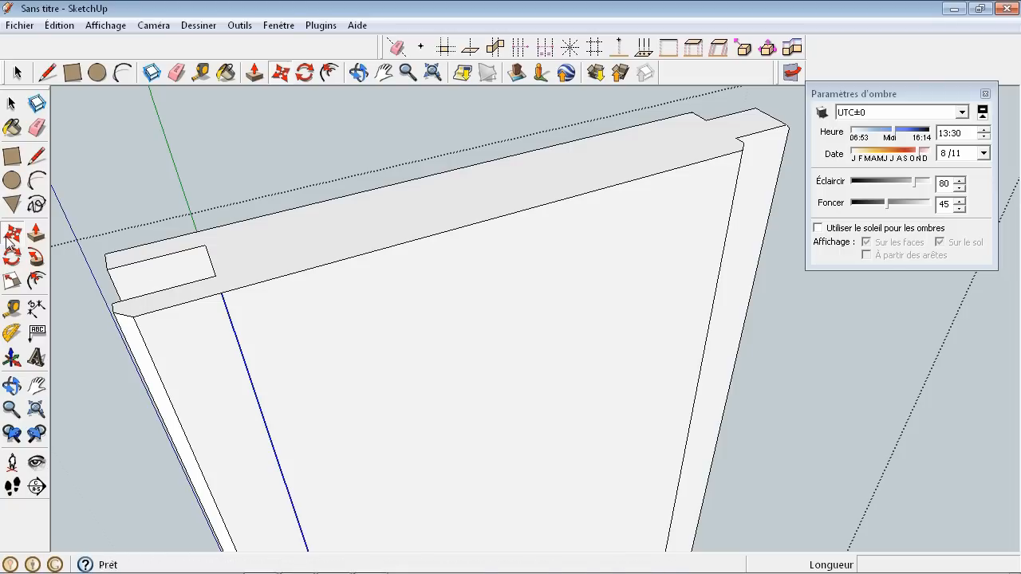
key("ctrl")
left_click(231, 319)
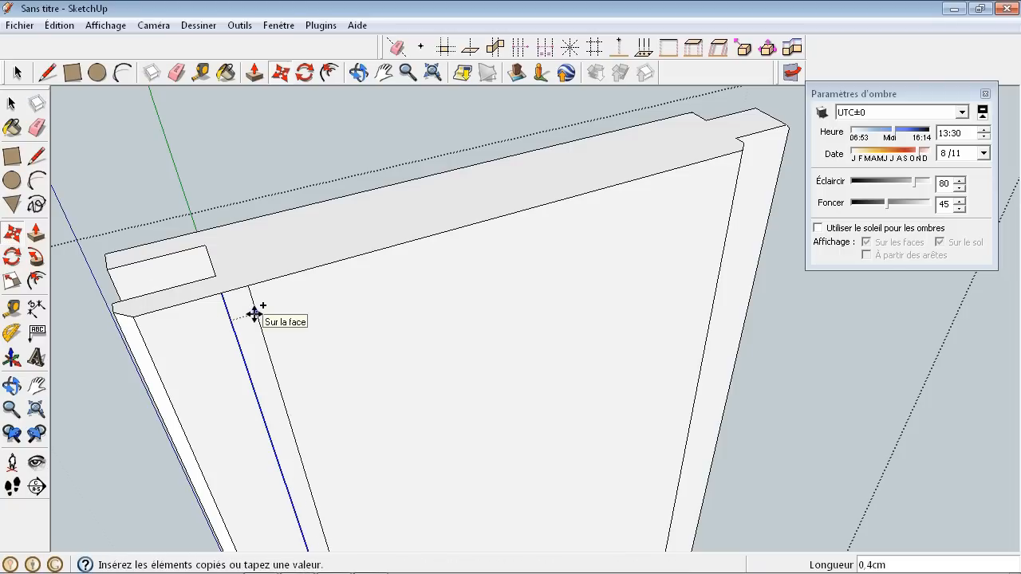
left_click(254, 314)
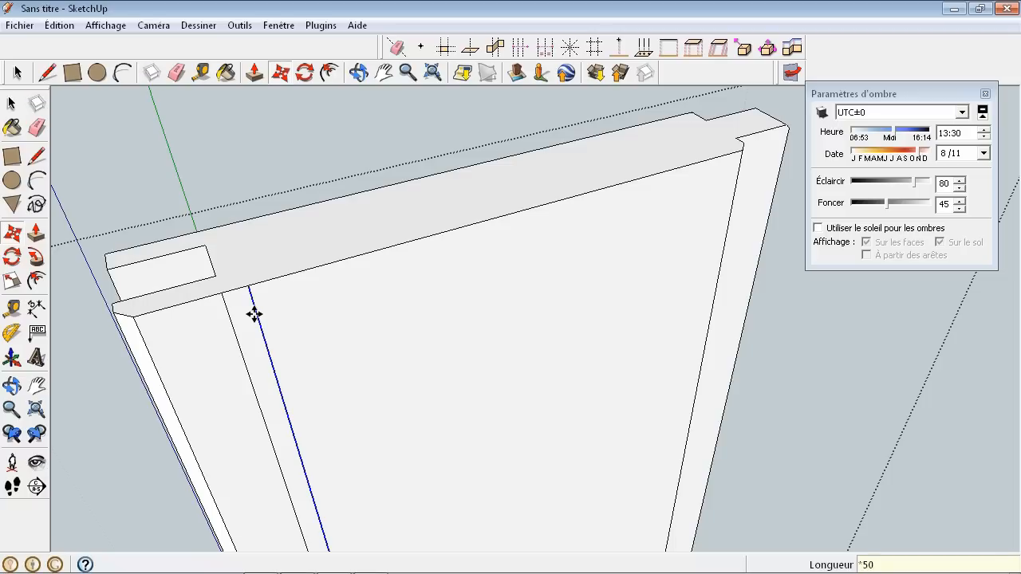
key("Return")
scroll(289, 329, "down", 5)
scroll(414, 351, "up", 5)
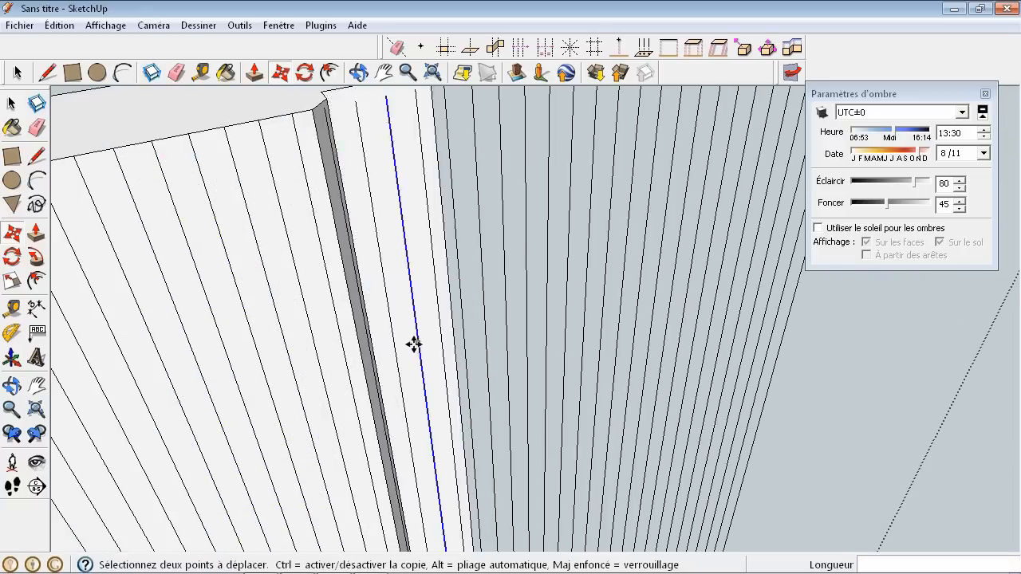
scroll(413, 346, "down", 5)
left_click(59, 25)
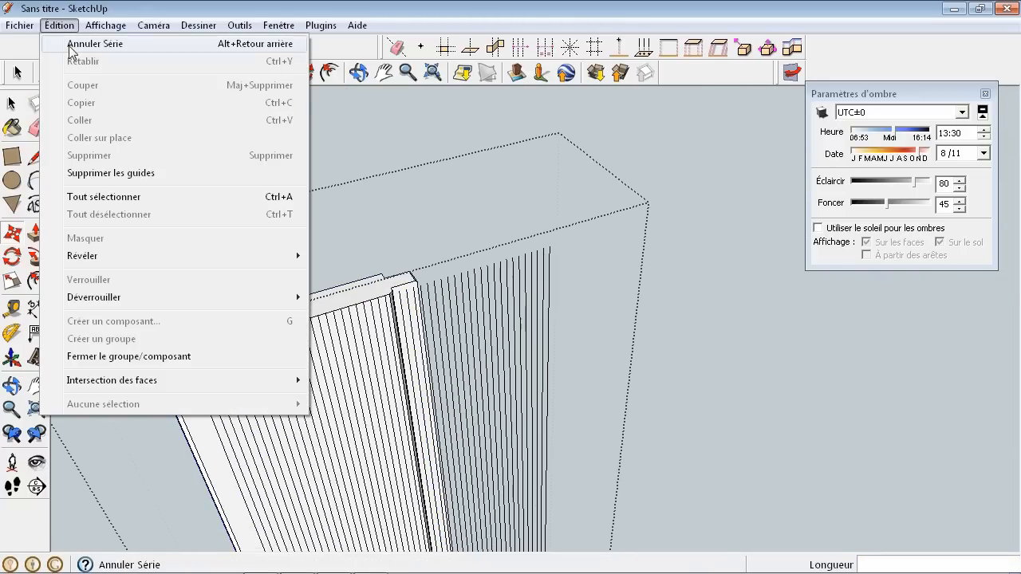
left_click(79, 44)
Step: Copy the groove-aligned line to the front face's edge beside the tongue and divide the distance between them into 20 equal intervals
key("m")
scroll(196, 365, "up", 4)
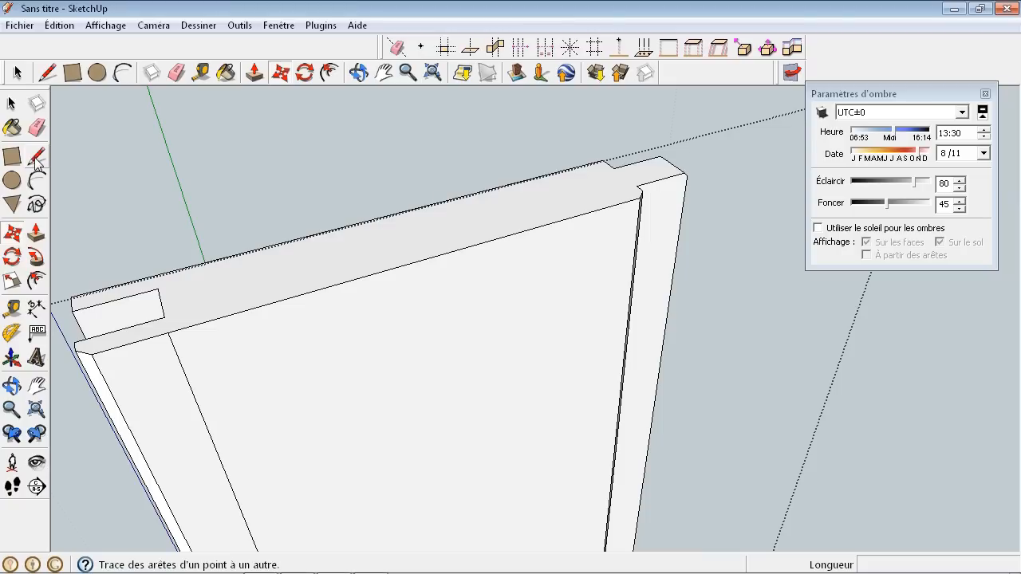
left_click(14, 231)
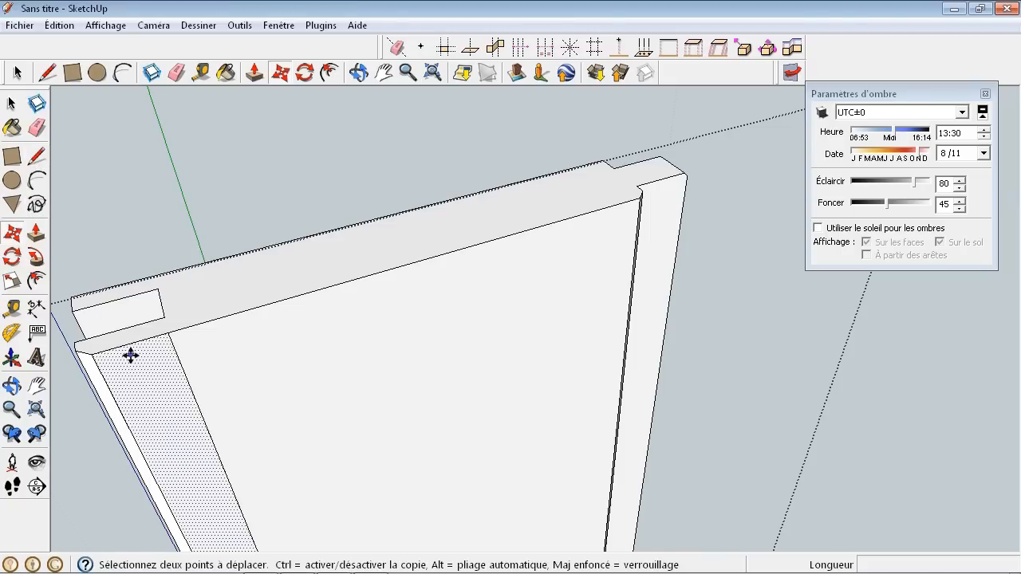
scroll(144, 367, "up", 5)
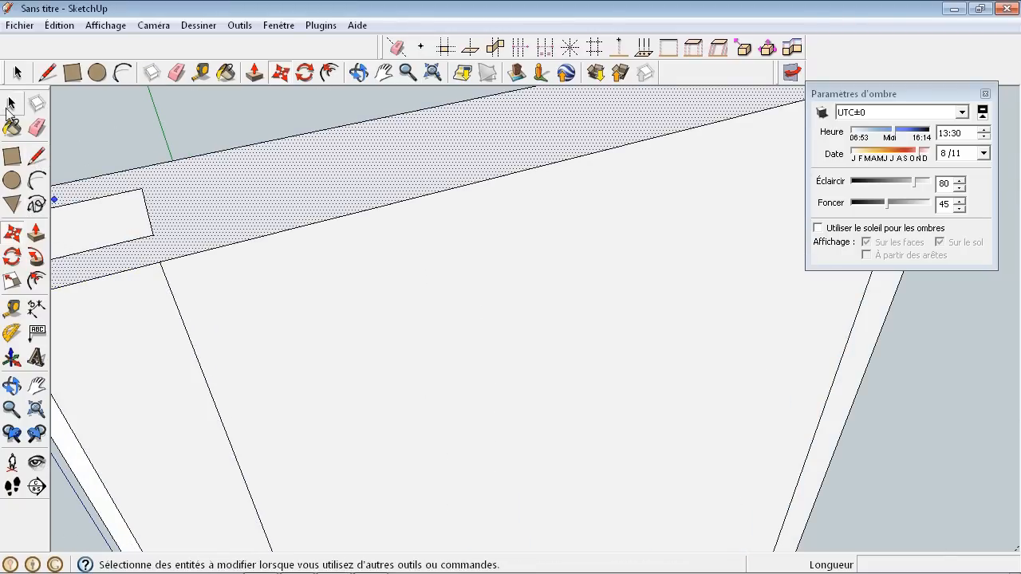
left_click(11, 104)
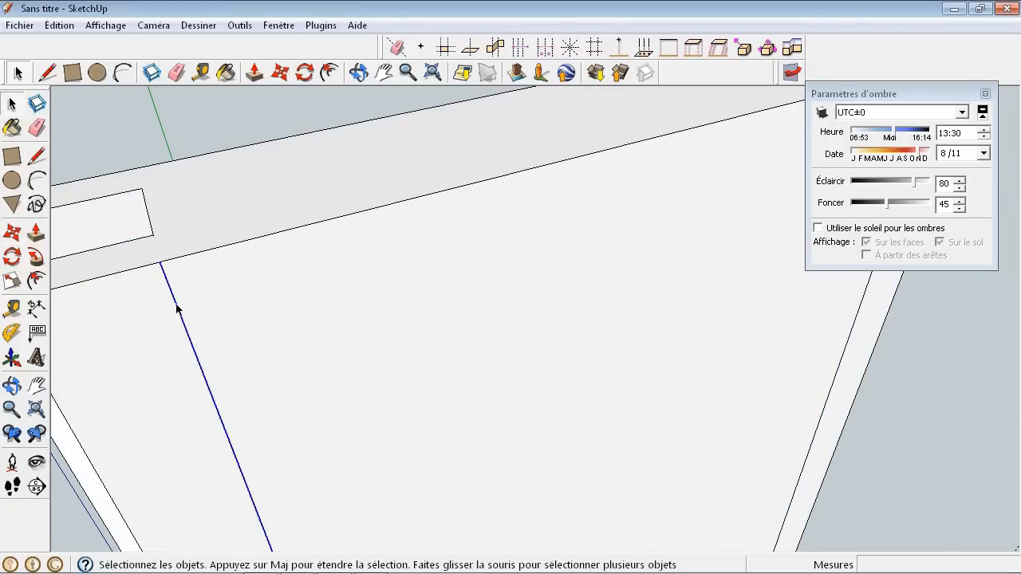
left_click(12, 231)
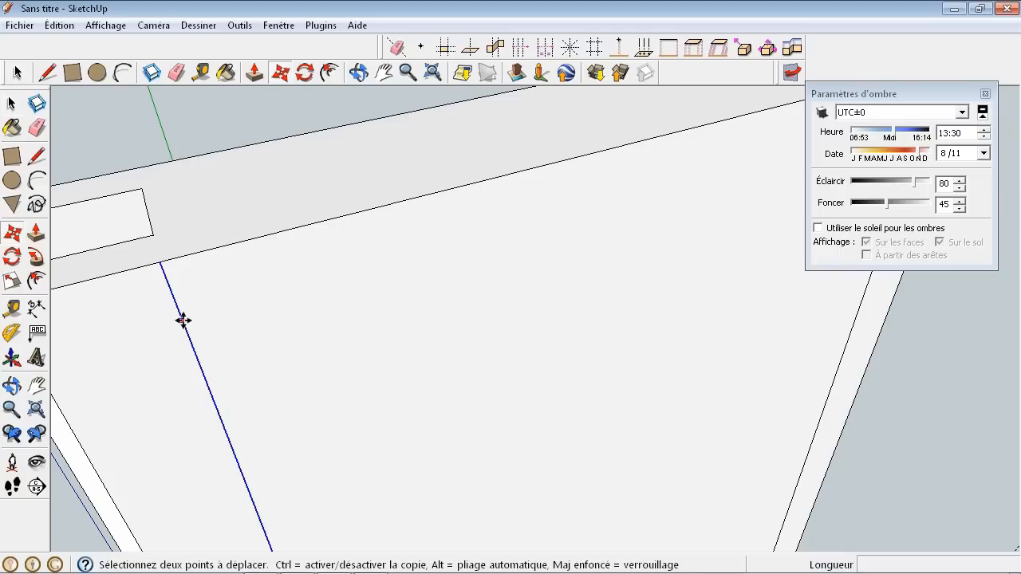
left_click(155, 263)
scroll(372, 218, "down", 5)
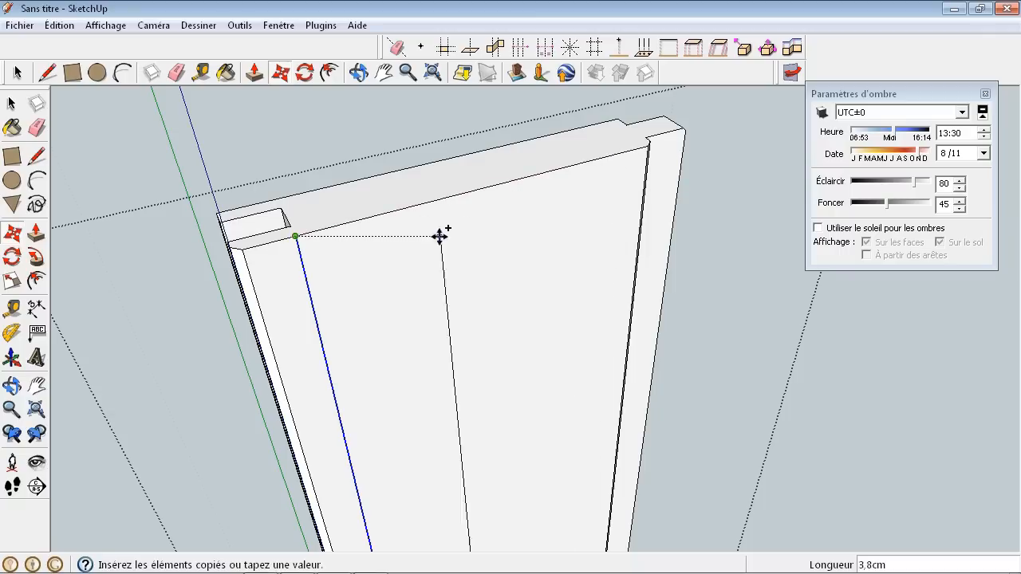
scroll(639, 150, "up", 3)
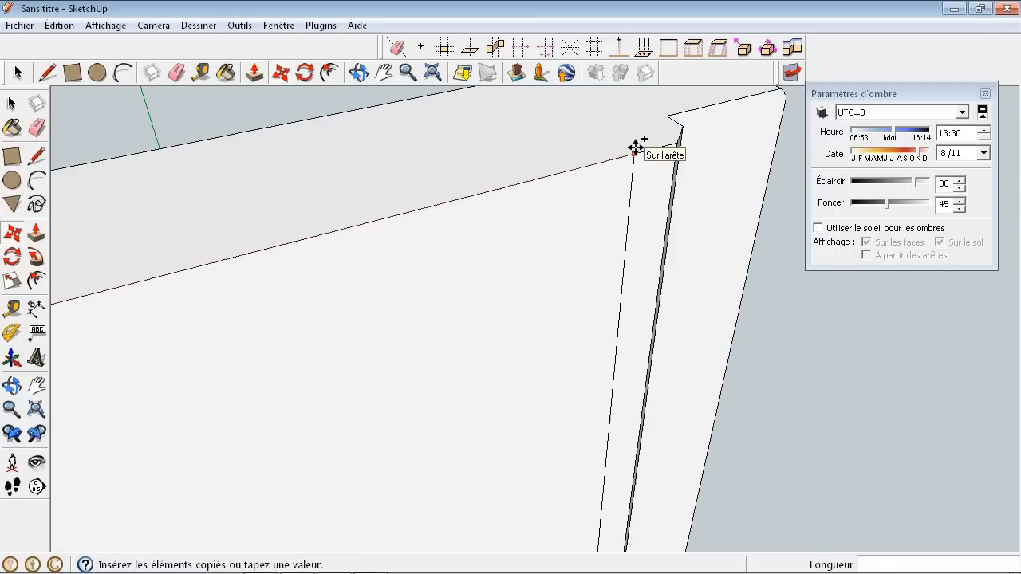
left_click(678, 139)
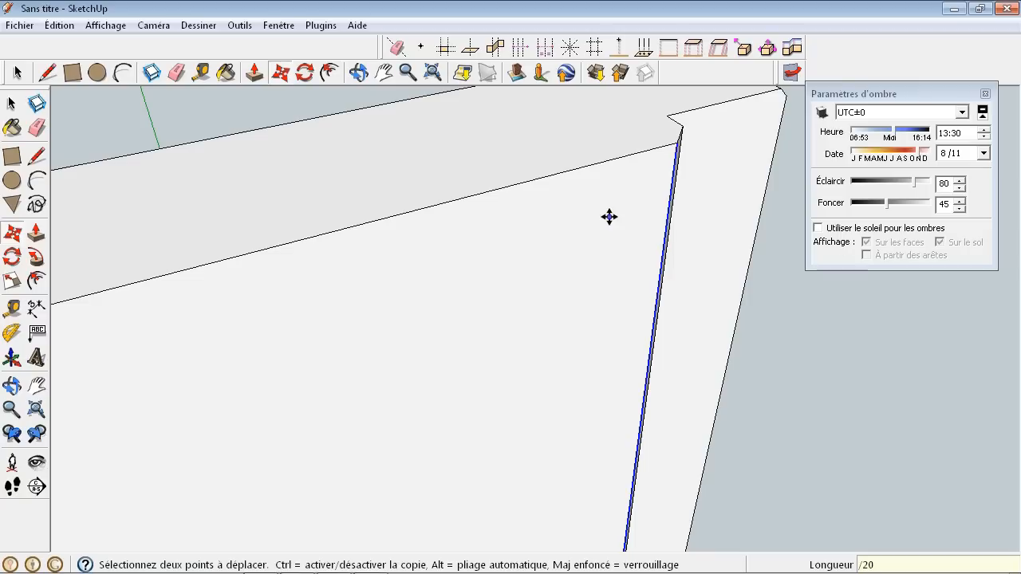
key("Return")
scroll(672, 210, "down", 5)
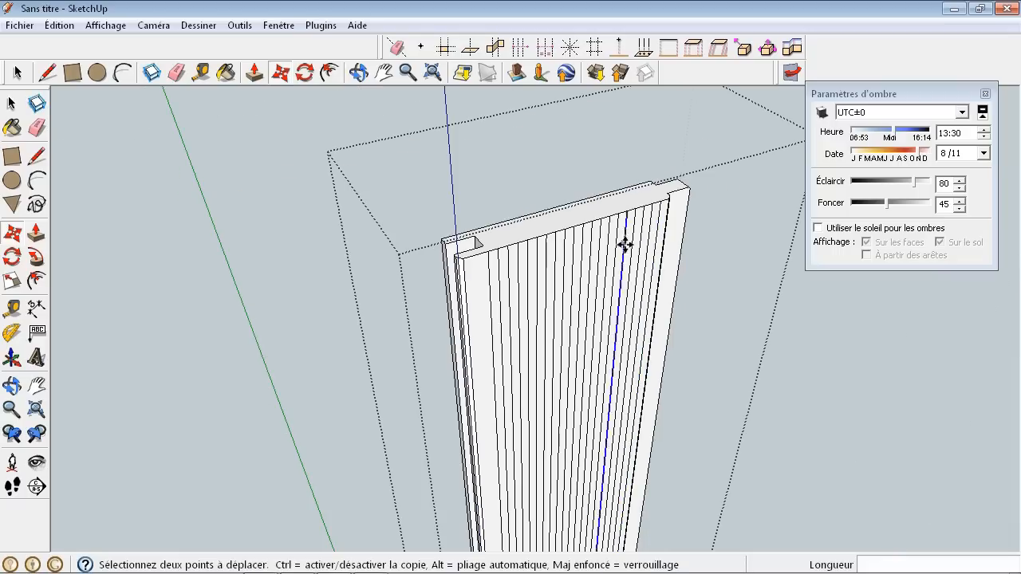
scroll(487, 256, "up", 6)
scroll(620, 226, "down", 3)
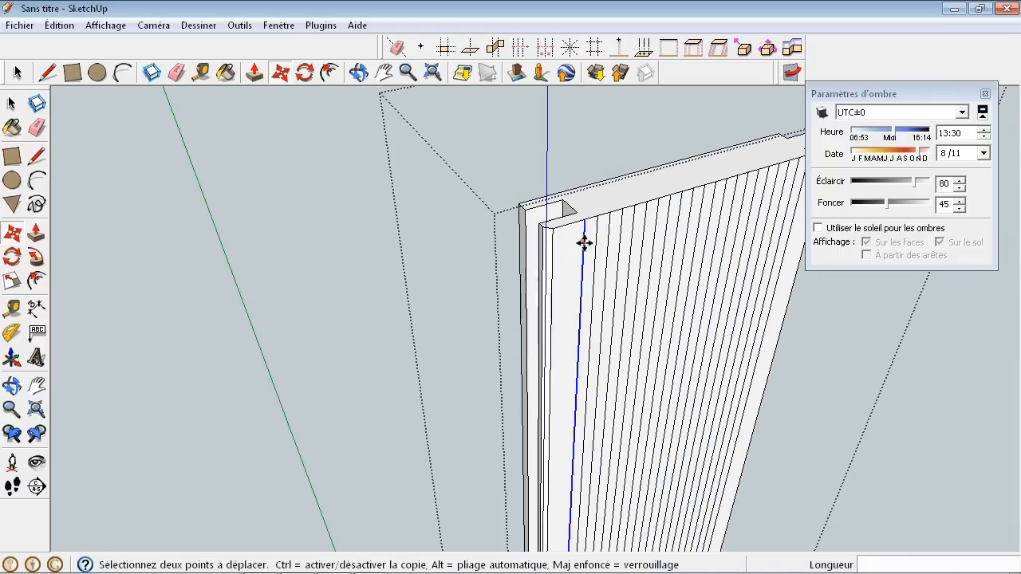
scroll(613, 221, "up", 5)
scroll(608, 262, "down", 4)
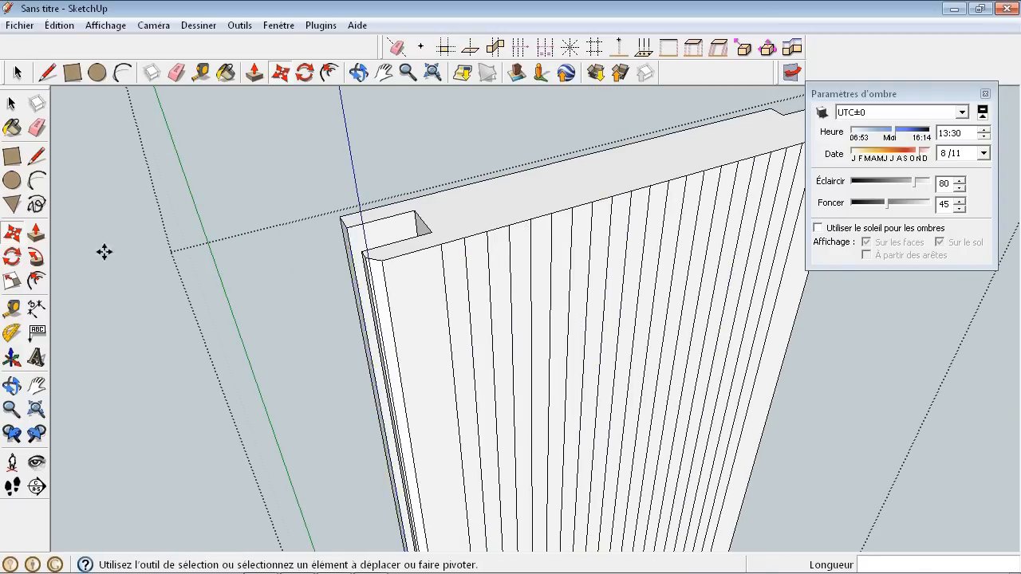
Step: Push the second narrow strip from the tongue side 0,1cm into the plank's front face
scroll(104, 250, "up", 3)
key("p")
scroll(644, 269, "up", 3)
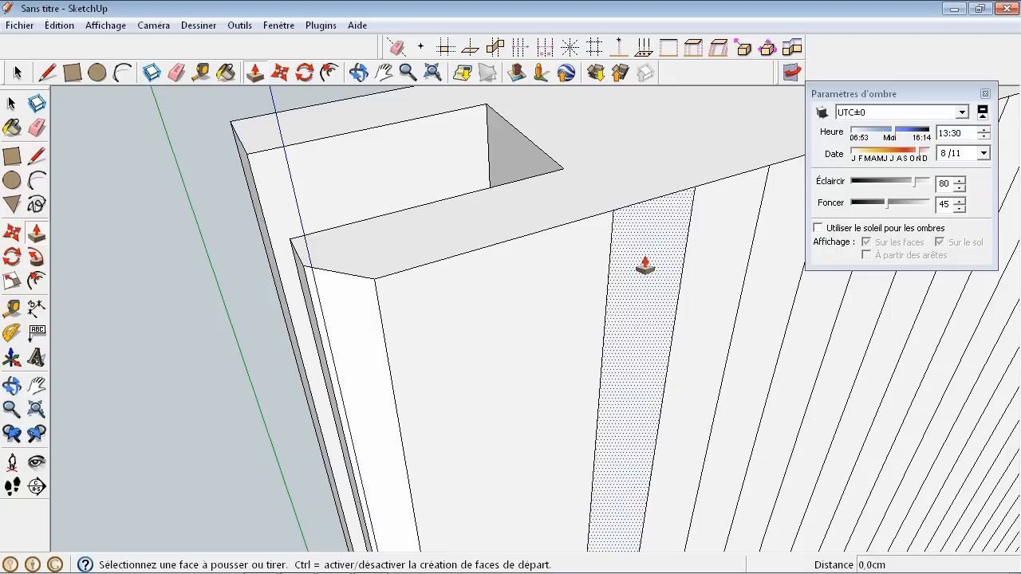
scroll(645, 269, "down", 2)
scroll(631, 271, "down", 5)
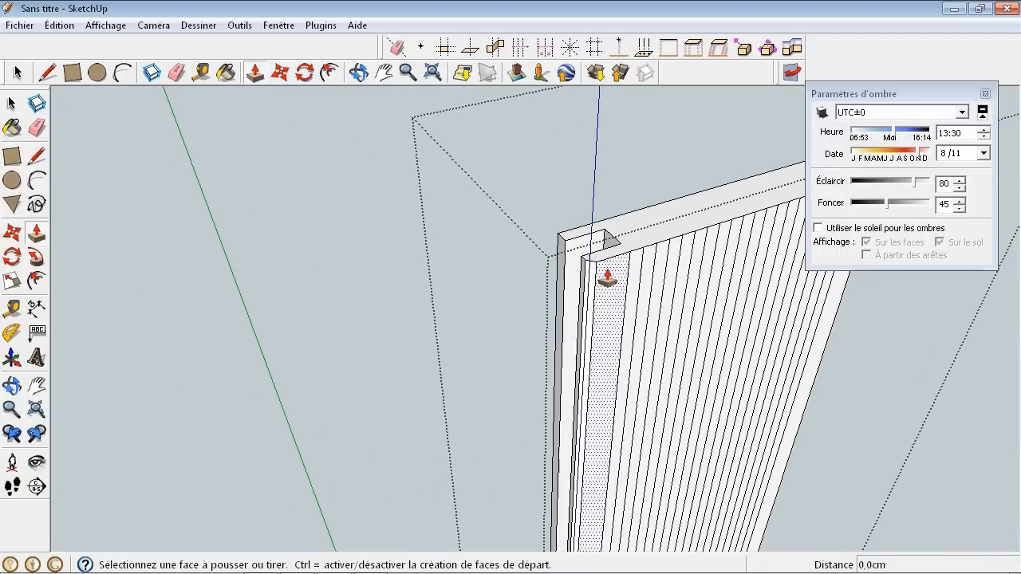
scroll(554, 316, "up", 3)
scroll(535, 309, "down", 3)
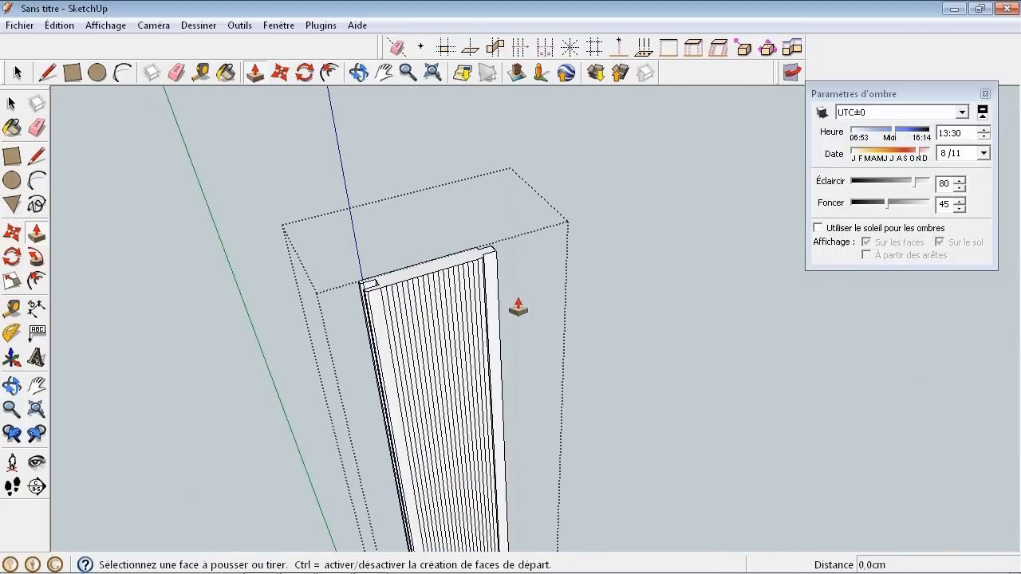
scroll(491, 289, "up", 4)
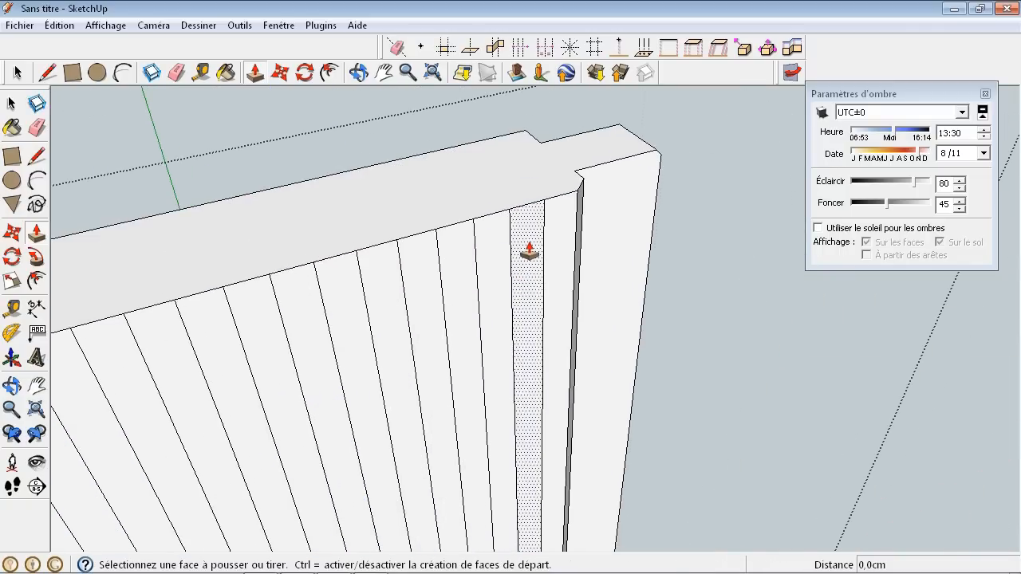
left_click(527, 255)
scroll(535, 253, "up", 1)
left_click(535, 254)
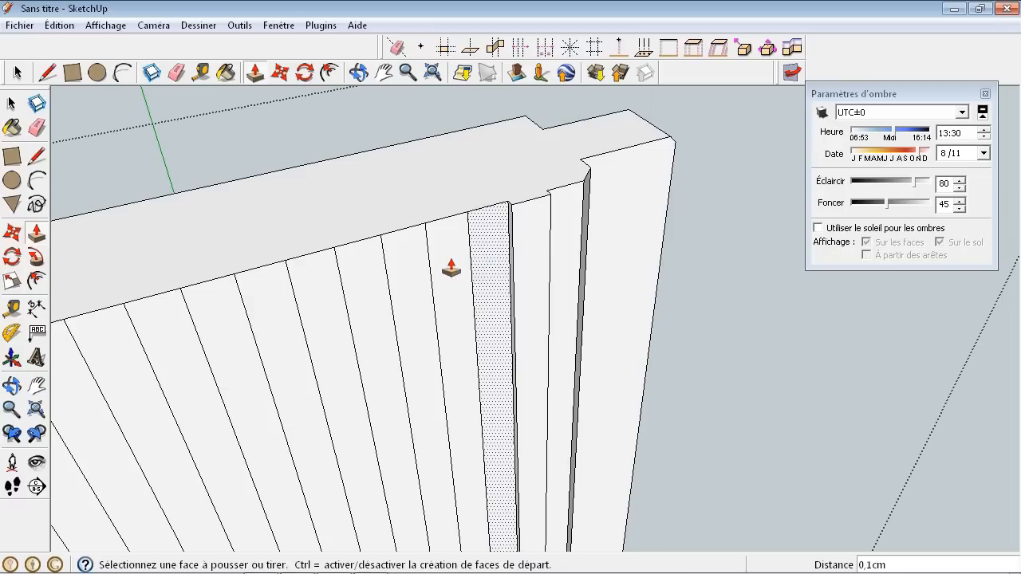
Step: Push every other remaining narrow strip, working from the tongue side toward the groove, 0,1cm into the plank's front face
double_click(449, 269)
double_click(365, 281)
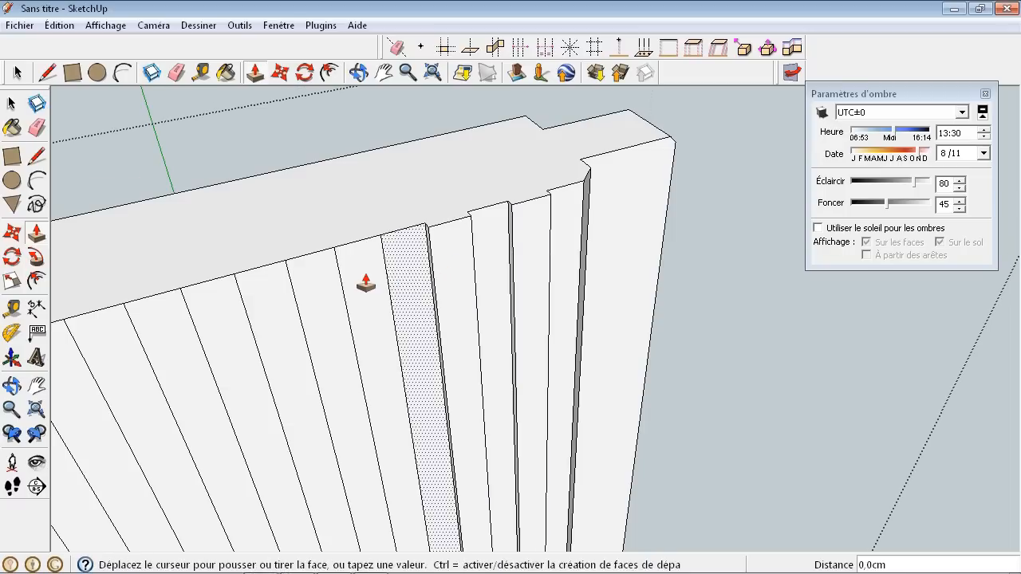
double_click(281, 305)
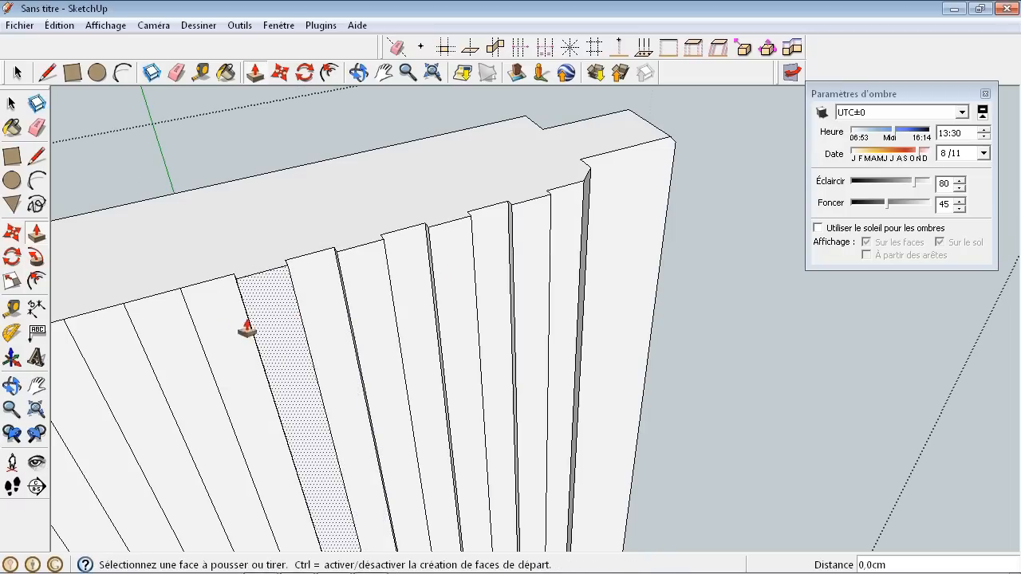
left_click(169, 340)
left_click(170, 340)
scroll(248, 347, "down", 3)
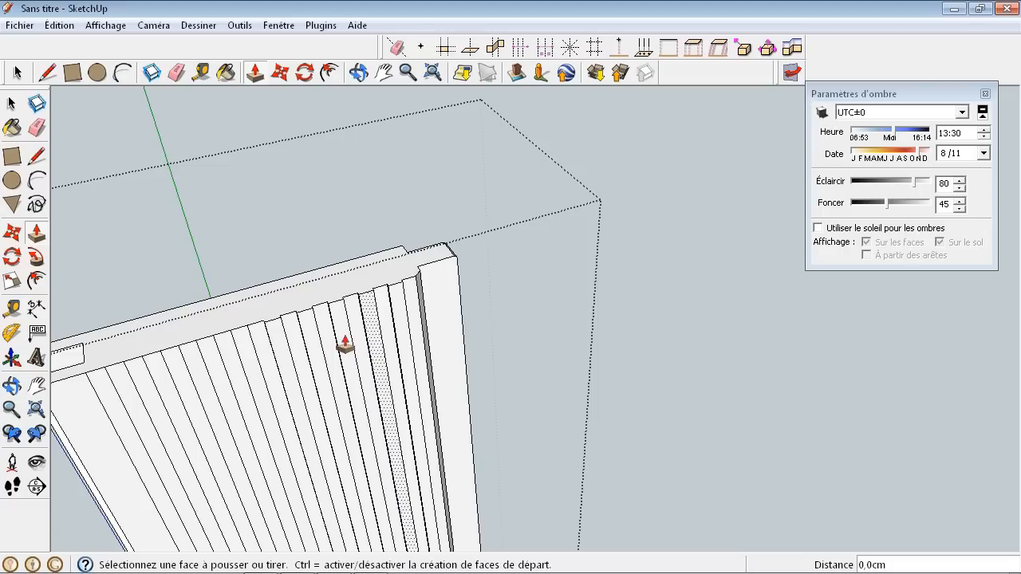
scroll(241, 351, "up", 3)
double_click(242, 351)
scroll(241, 352, "up", 1)
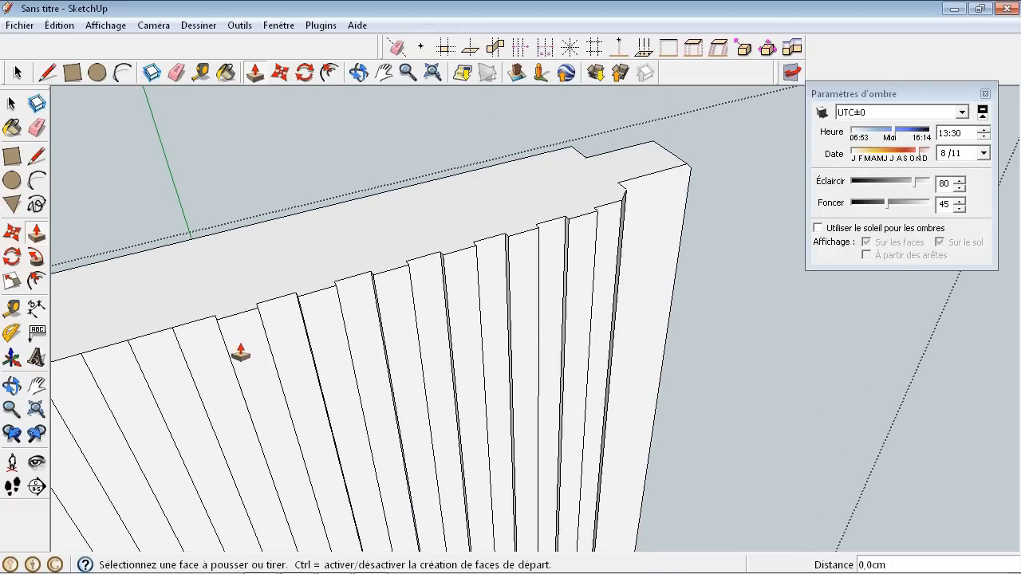
scroll(167, 370, "up", 1)
left_click(168, 370)
left_click(167, 370)
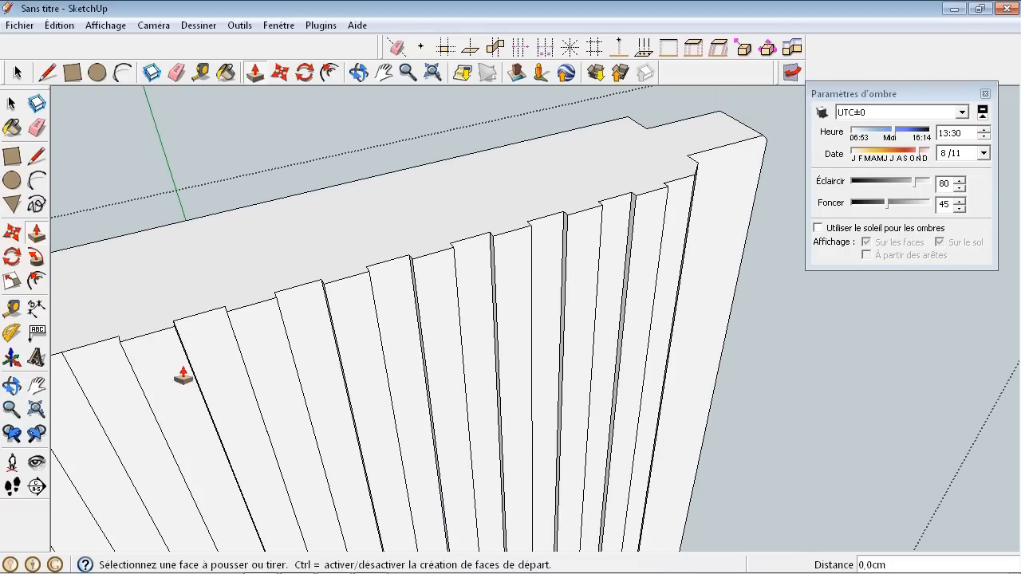
scroll(287, 391, "down", 3)
scroll(258, 387, "up", 3)
scroll(266, 375, "up", 1)
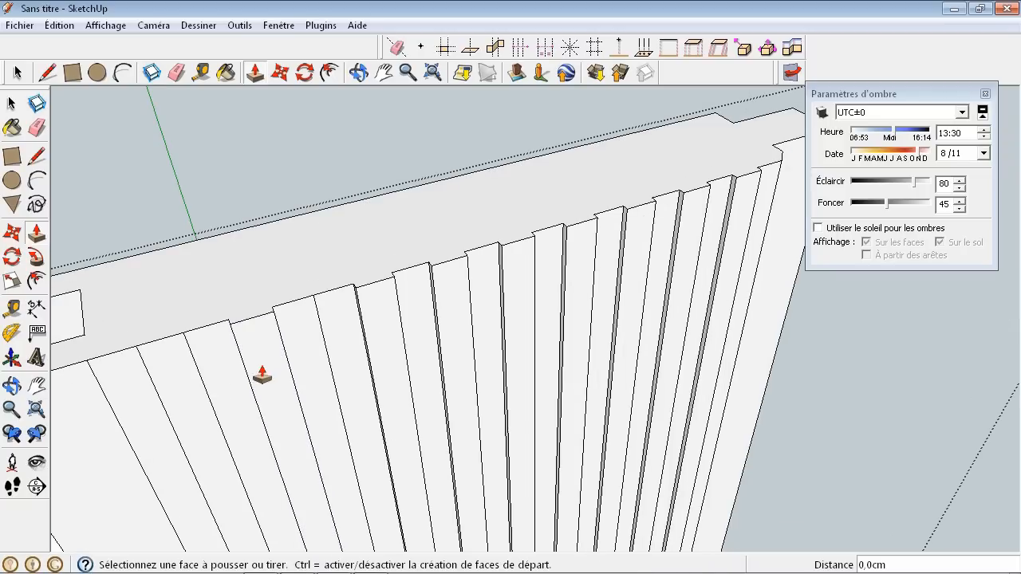
left_click(196, 371)
left_click(181, 377)
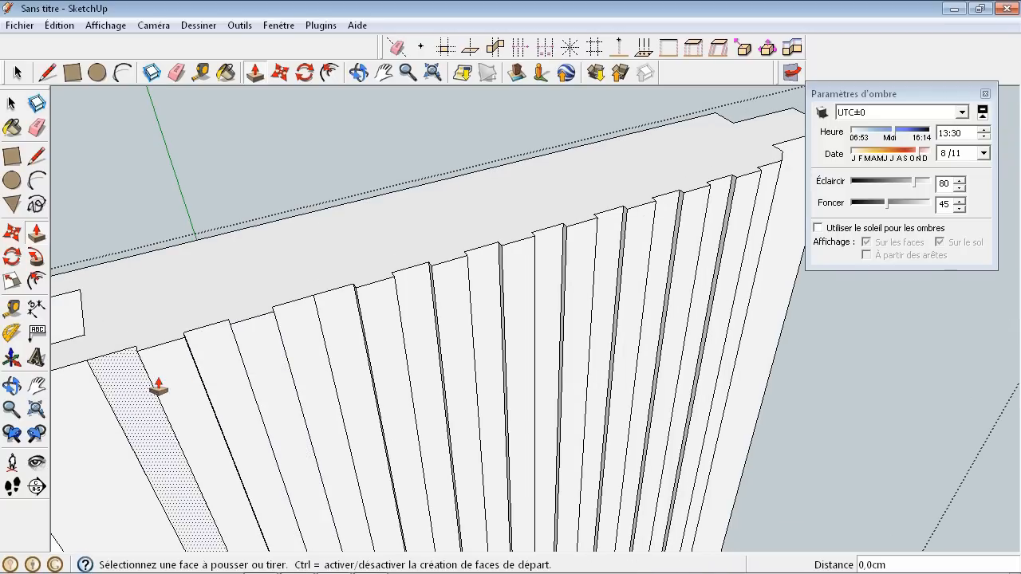
Step: Finish editing the plank component and return to the whole wall with nothing selected
scroll(226, 401, "down", 4)
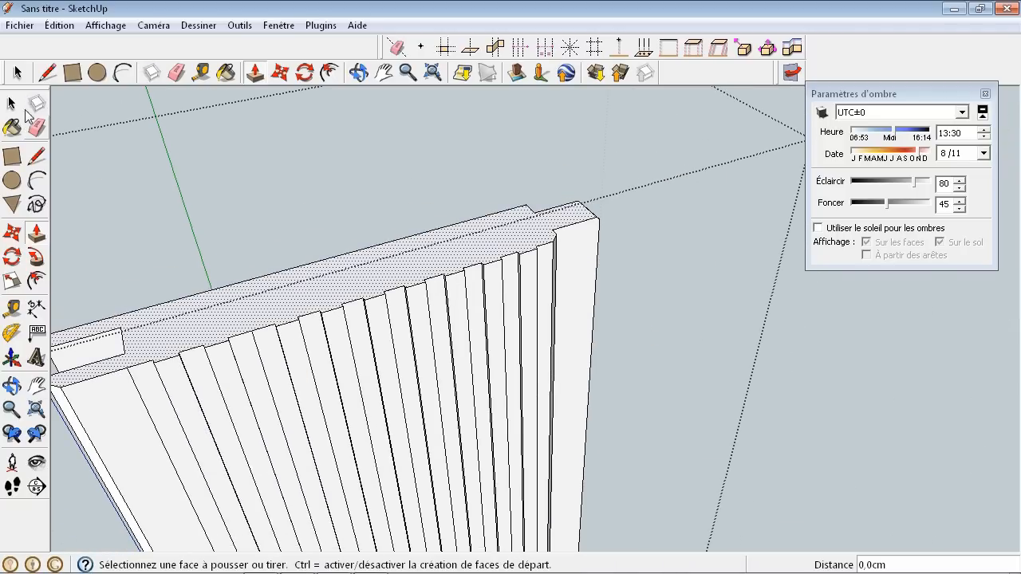
left_click(11, 105)
left_click(825, 349)
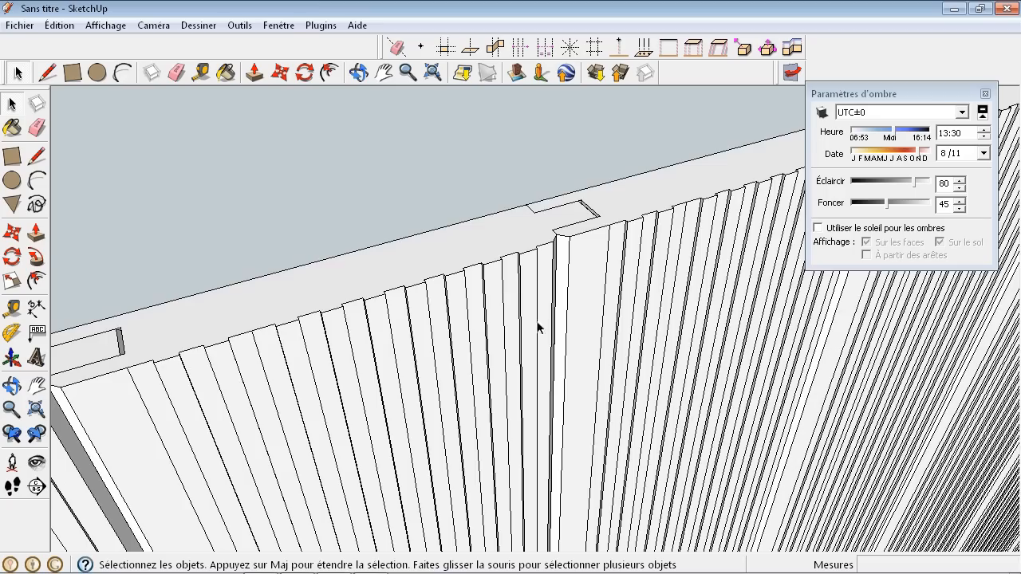
Step: Examine the grooved front faces and the tongue-and-groove joints between the planks from several angles and distances
scroll(540, 323, "down", 5)
mouse_move(571, 338)
middle_mouse_down()
mouse_move(515, 287)
mouse_move(560, 337)
middle_mouse_up()
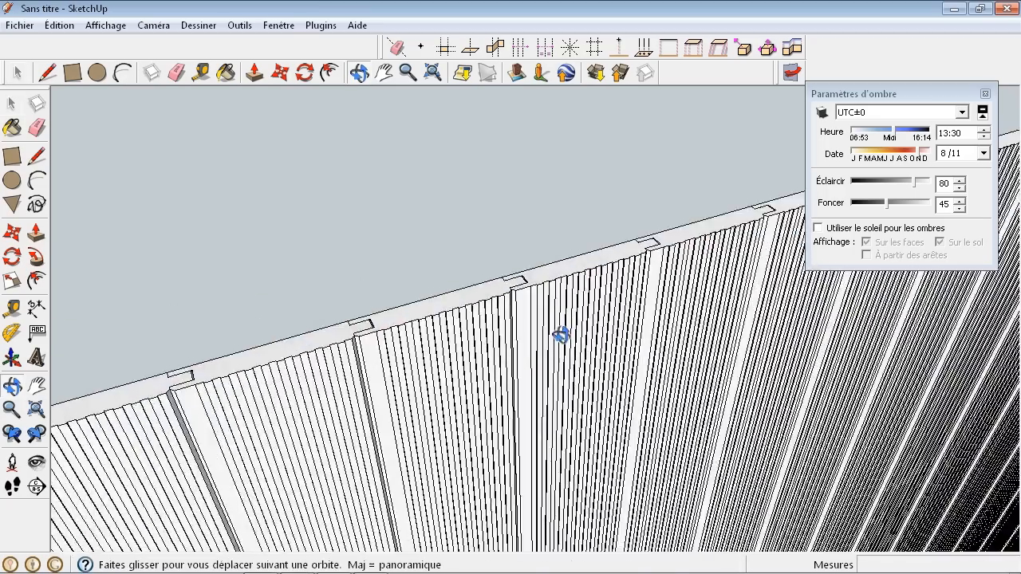
scroll(511, 307, "up", 3)
middle_click_drag(574, 280, 439, 390)
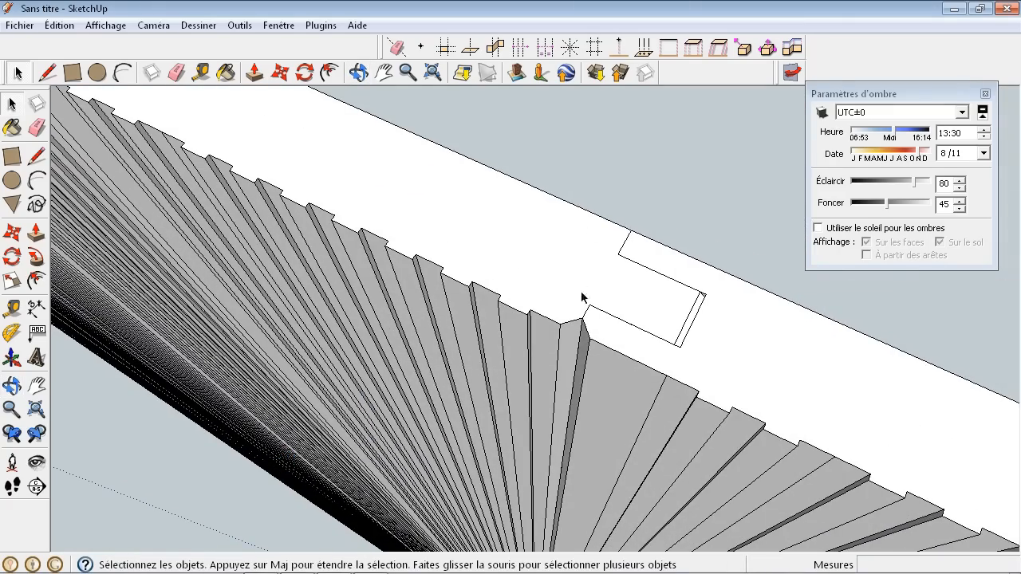
scroll(550, 289, "down", 5)
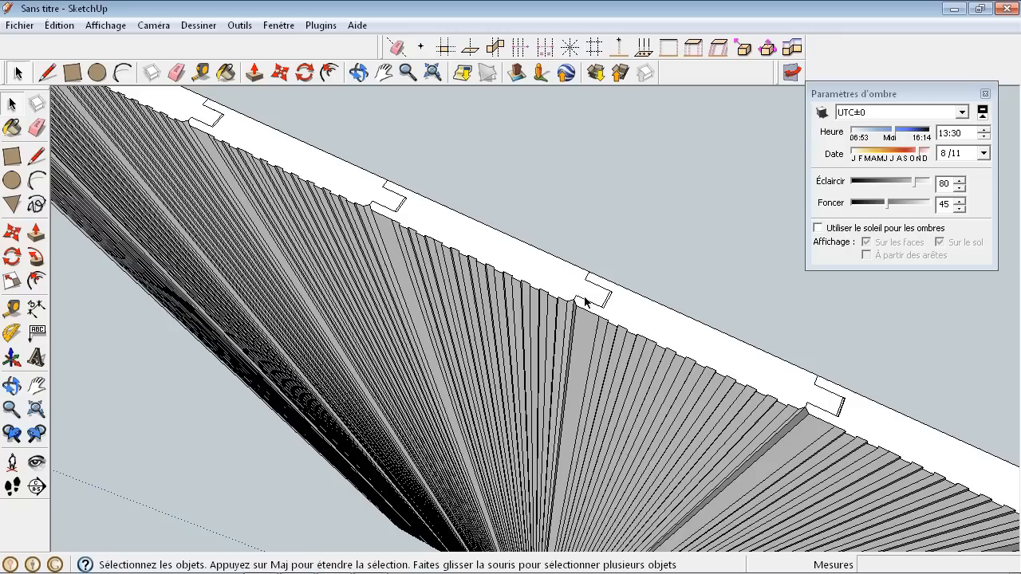
scroll(633, 304, "down", 3)
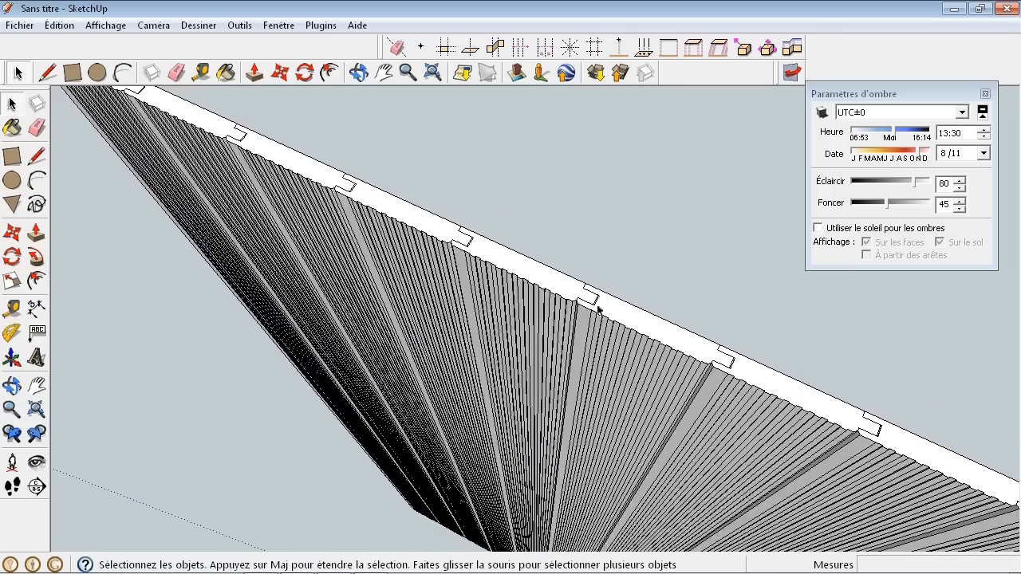
middle_click_drag(740, 389, 851, 299)
scroll(530, 313, "up", 3)
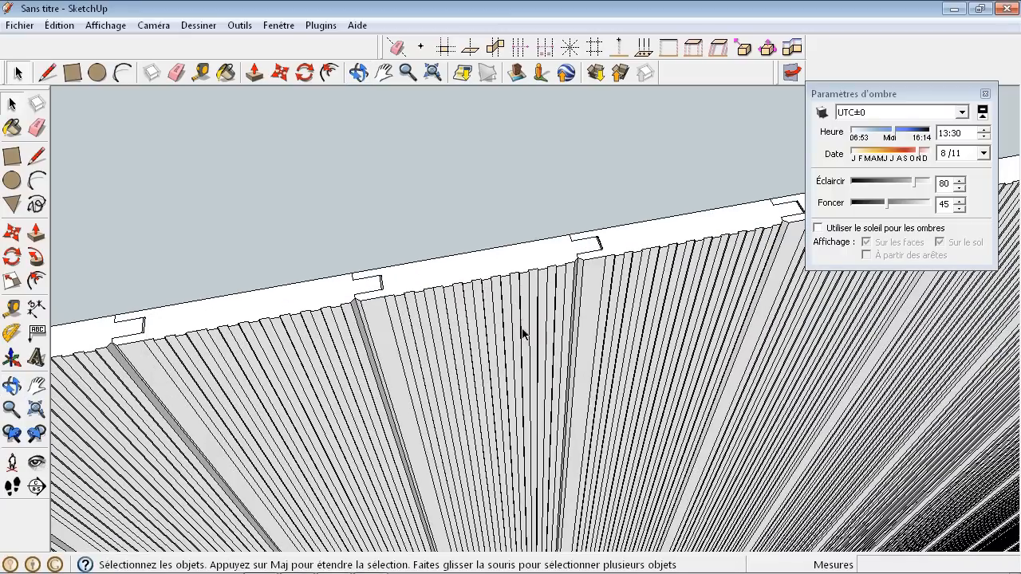
middle_click_drag(570, 379, 552, 360)
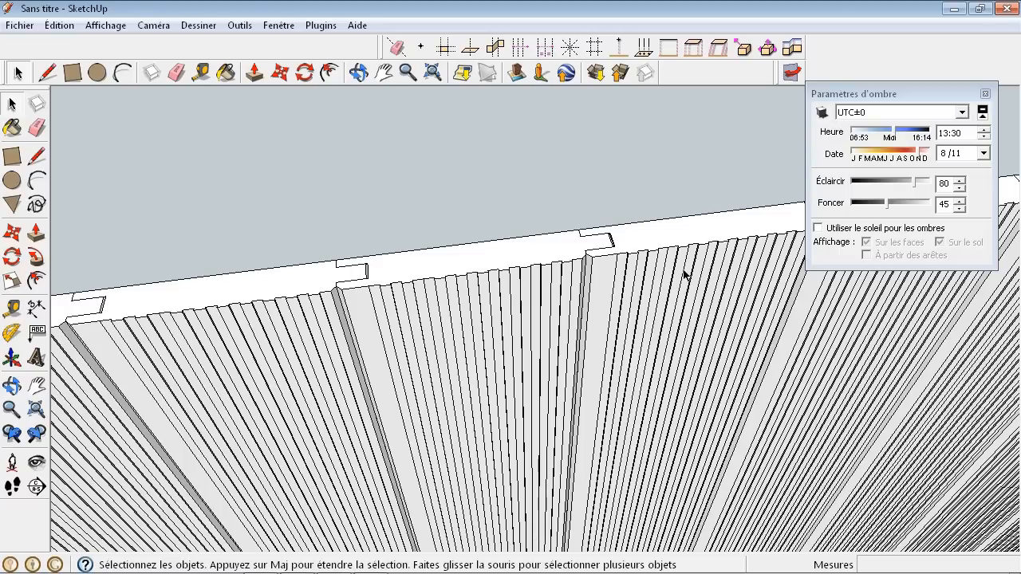
scroll(471, 279, "down", 3)
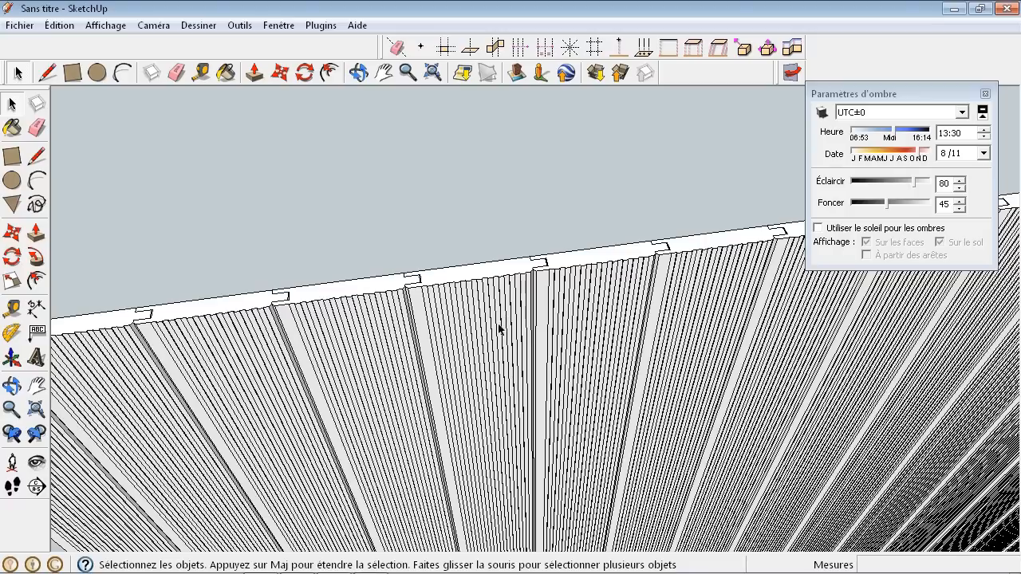
scroll(495, 291, "up", 3)
mouse_move(483, 572)
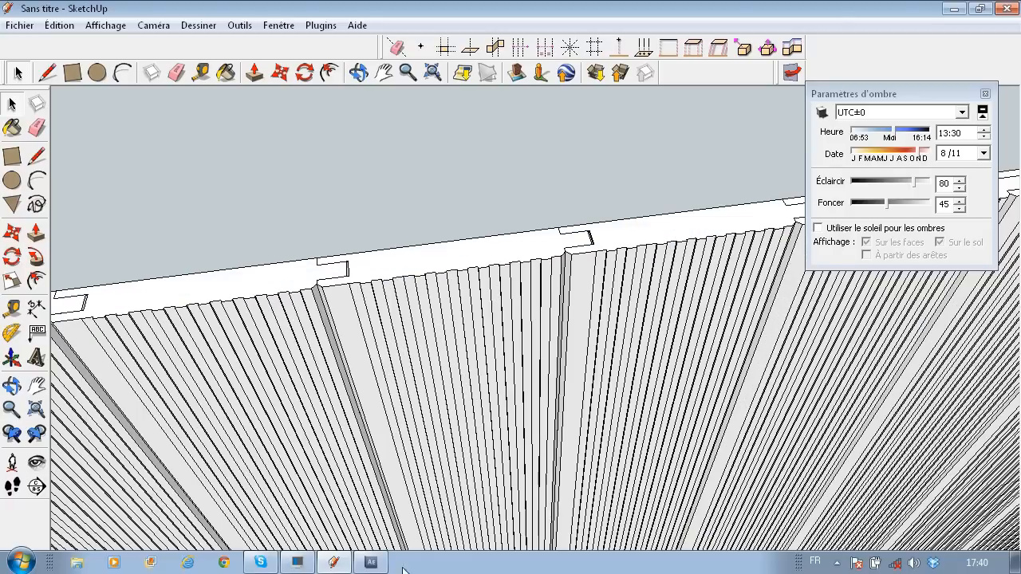